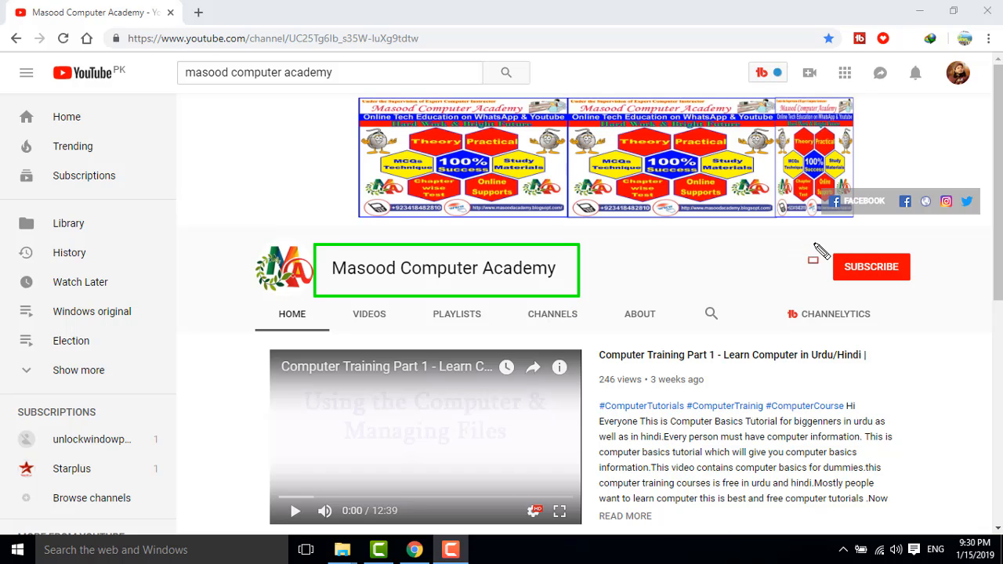
Subscribe to the Masood Computer Academy YouTube channel and turn on its notifications
drag(813, 241, 944, 306)
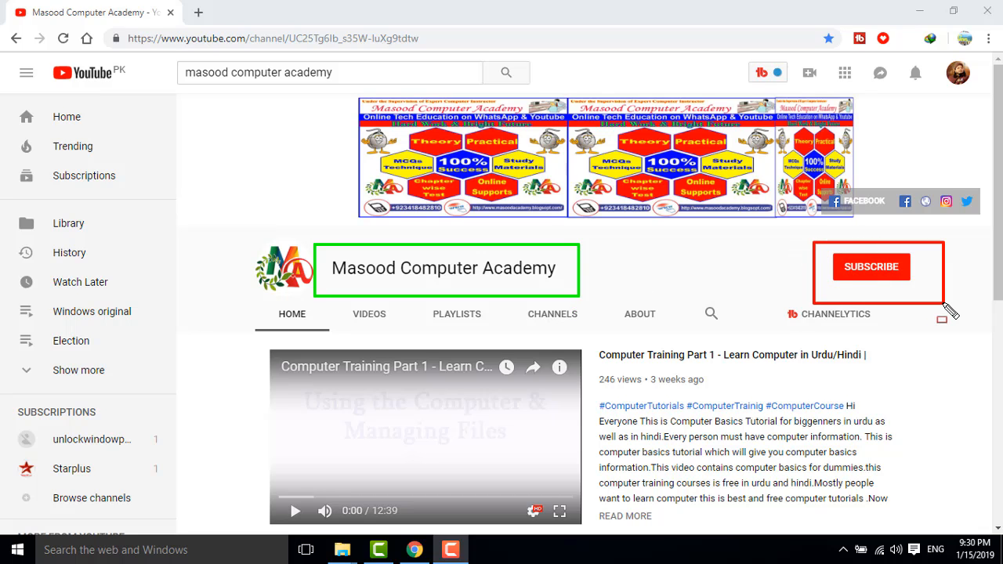
click(857, 269)
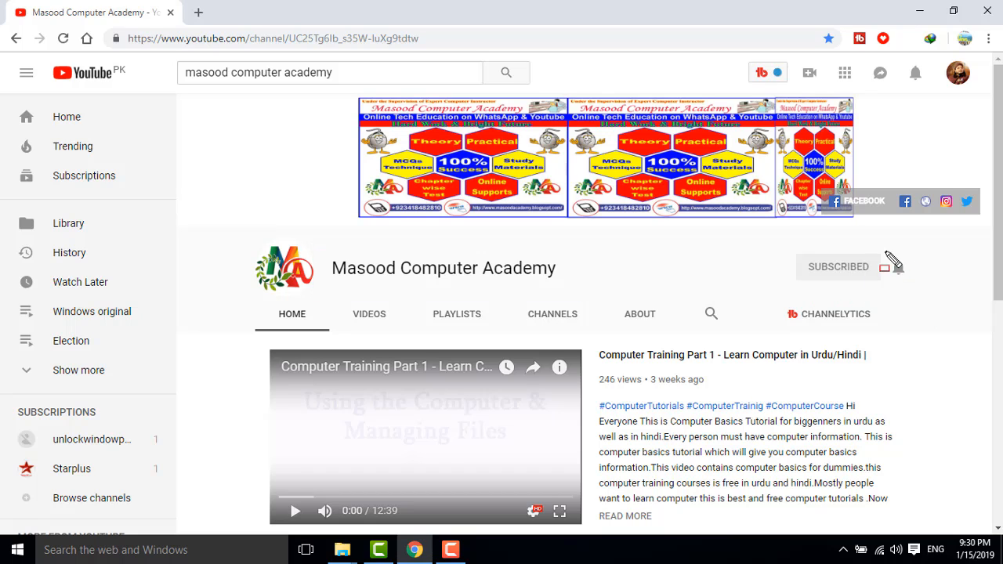
drag(882, 250, 925, 282)
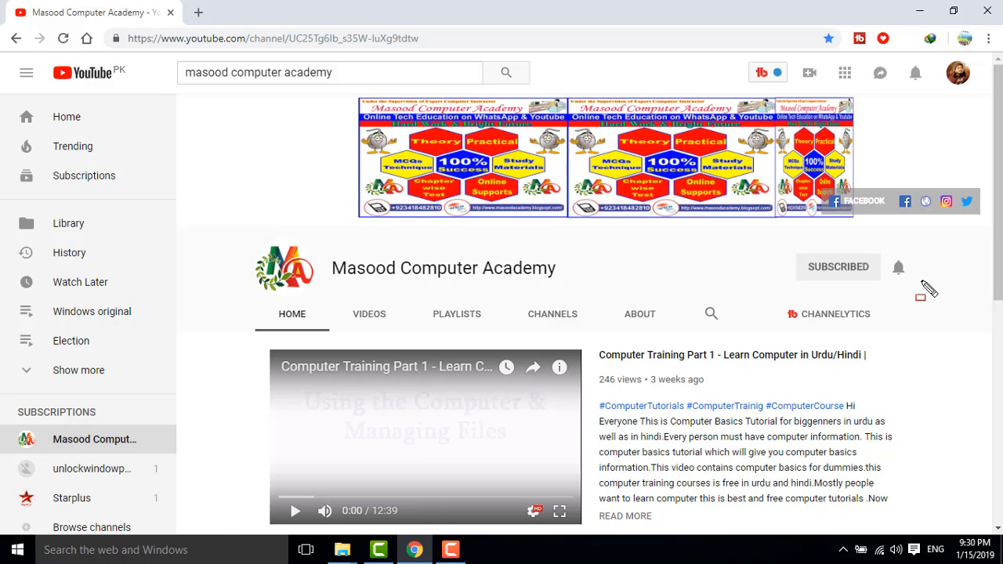
click(898, 267)
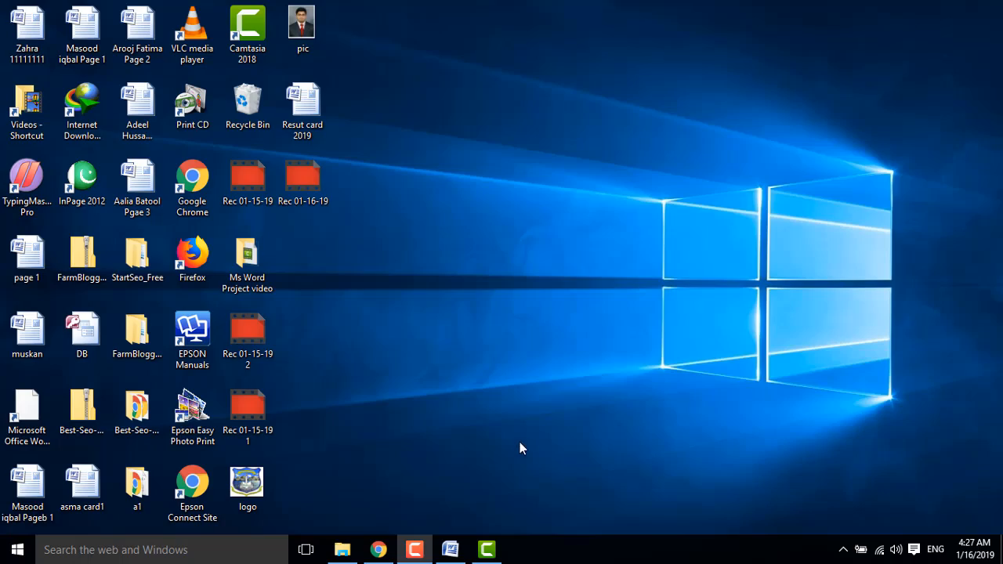
Switch to the blank Word document and outline the ribbon, page, status bar, scroll bar and empty side areas on screen
click(450, 552)
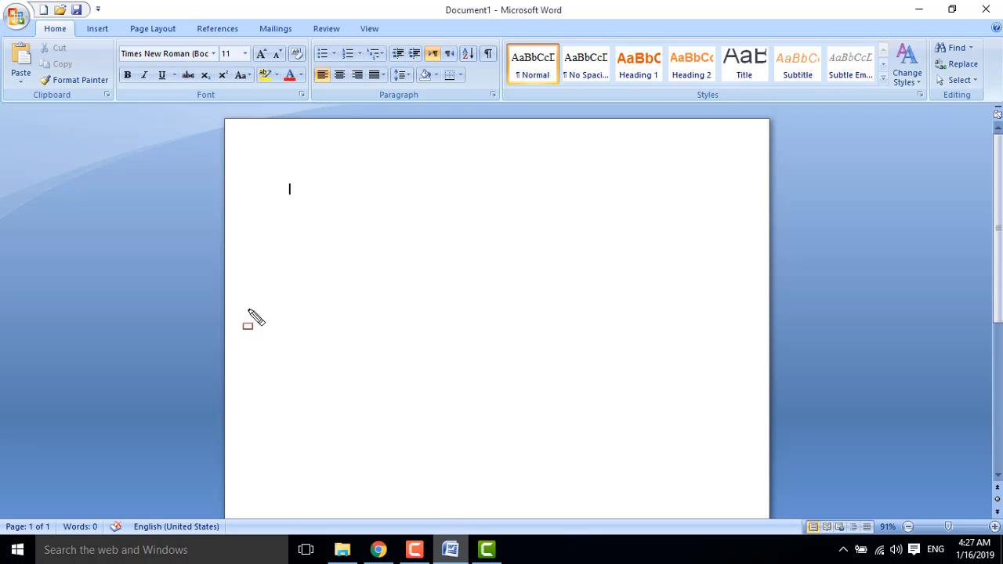
mouse_move(2, 2)
mouse_down()
mouse_move(41, 32)
mouse_move(683, 104)
mouse_move(904, 121)
mouse_move(1002, 105)
mouse_up()
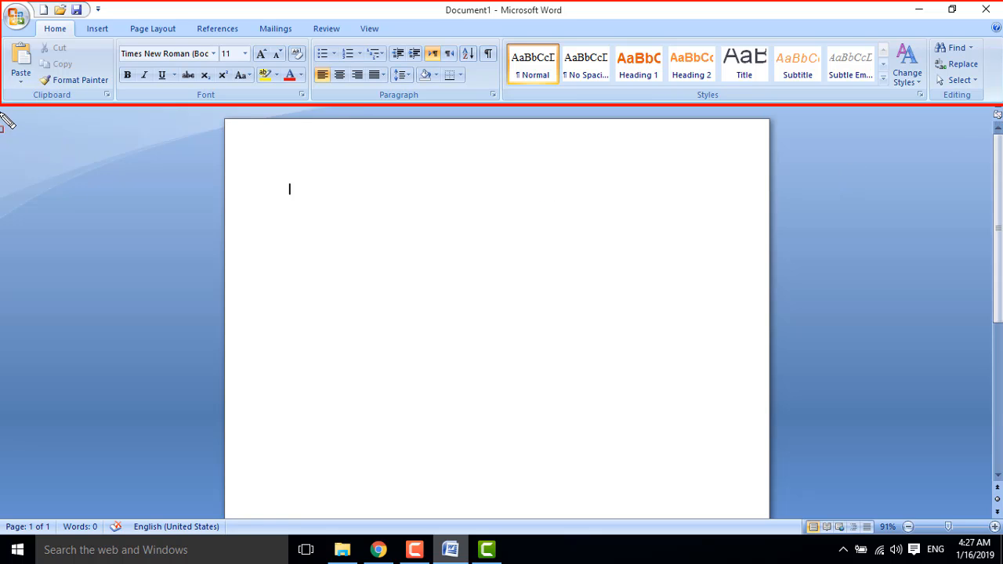
drag(215, 114, 574, 218)
drag(791, 337, 790, 520)
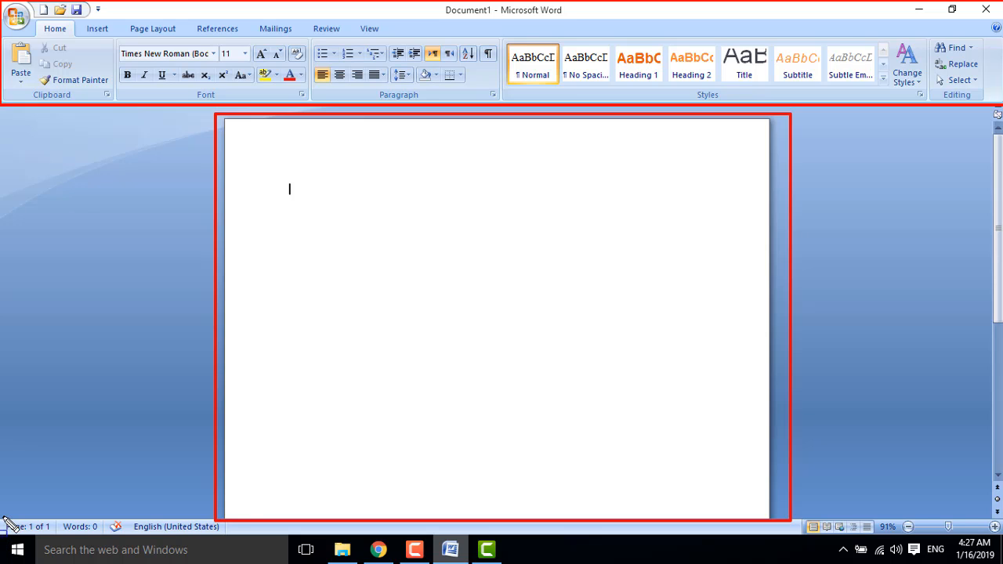
mouse_move(1, 517)
mouse_down()
mouse_move(63, 531)
mouse_move(471, 510)
mouse_move(819, 523)
mouse_move(997, 549)
mouse_move(1002, 533)
mouse_up()
mouse_move(979, 104)
mouse_down()
mouse_move(1002, 130)
mouse_move(1002, 519)
mouse_up()
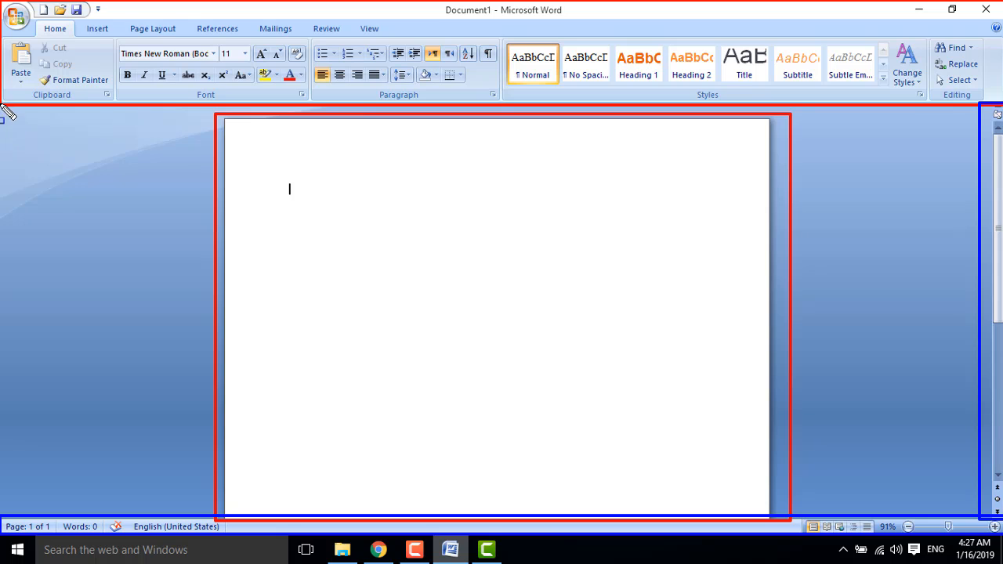
mouse_move(2, 105)
mouse_down()
mouse_move(197, 189)
mouse_move(214, 517)
mouse_up()
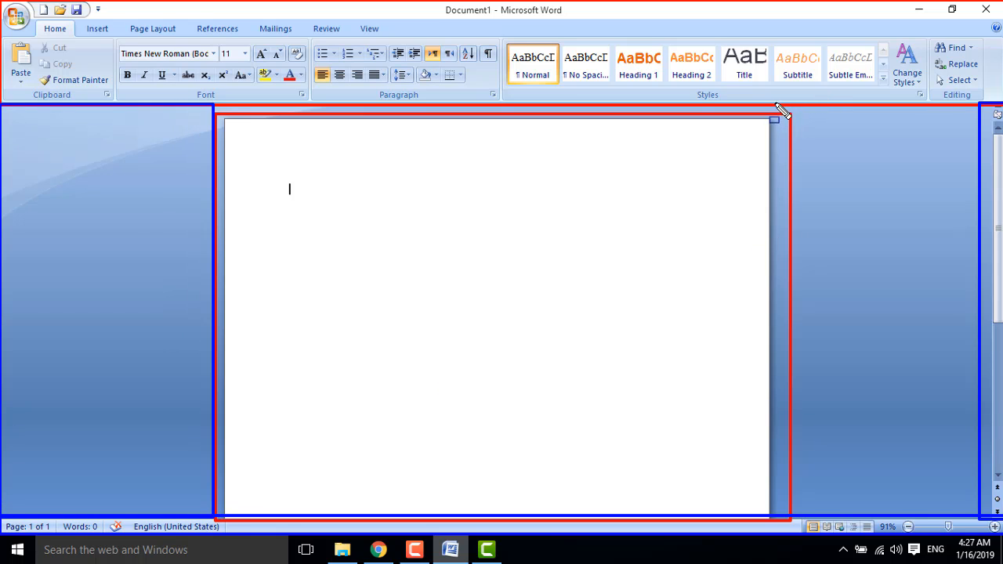
mouse_move(772, 103)
mouse_down()
mouse_move(861, 161)
mouse_move(922, 351)
mouse_move(984, 498)
mouse_move(974, 517)
mouse_up()
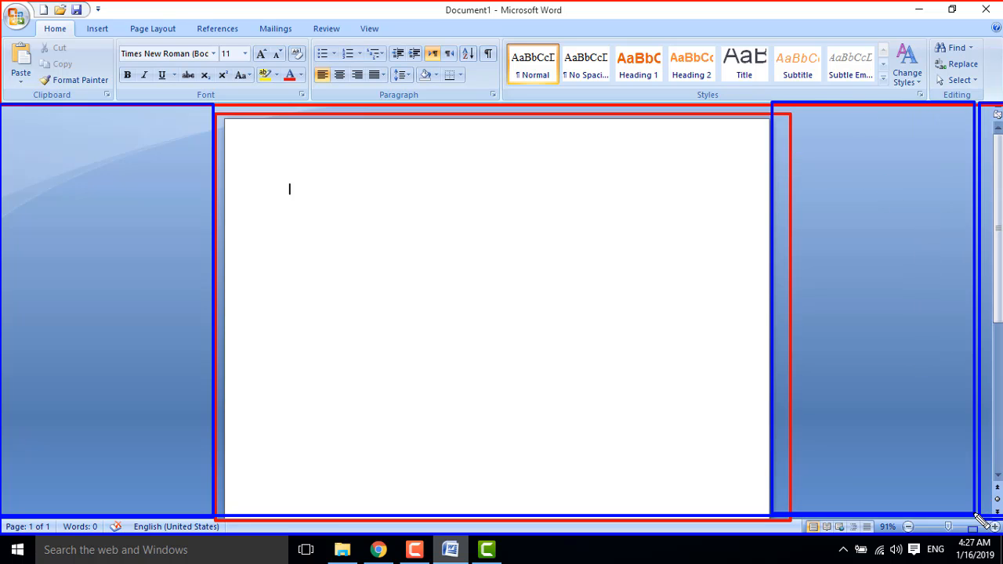
key(Escape)
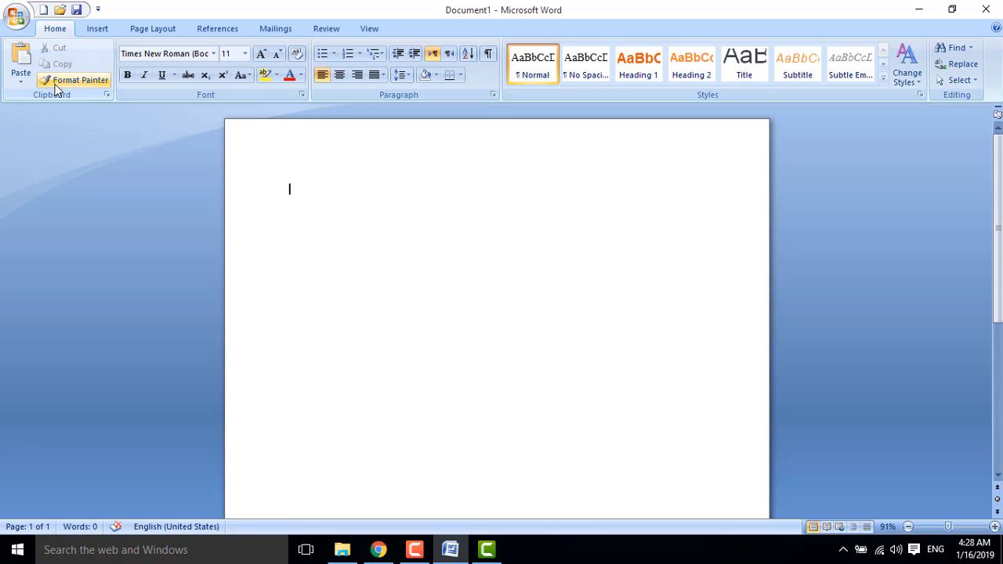
Point out the Office Button with an on-screen box and arrows, and clear the markings
key(ctrl+shift+d)
drag(1, 1, 36, 33)
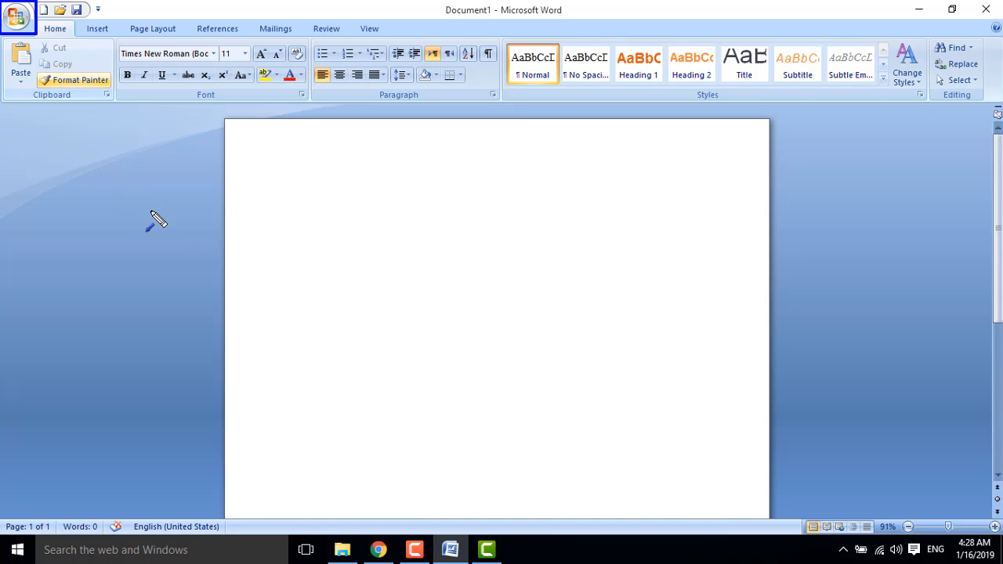
drag(164, 241, 28, 35)
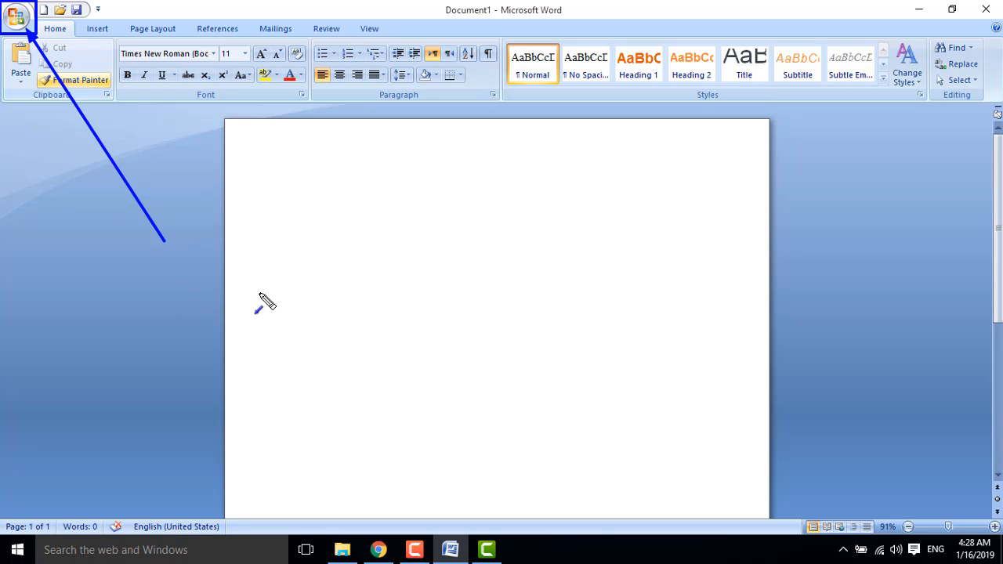
key(Escape)
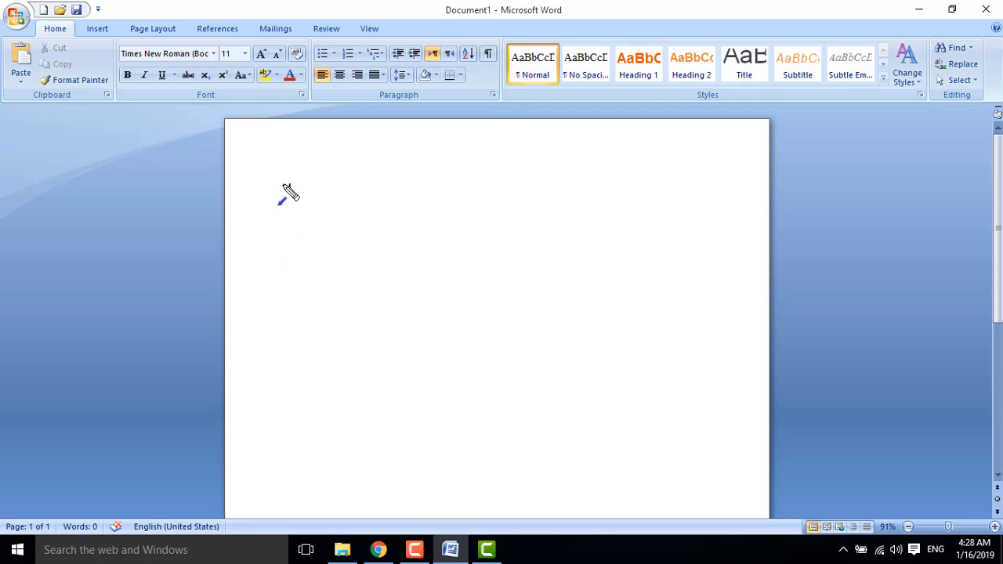
mouse_move(285, 186)
mouse_down()
mouse_move(33, 68)
mouse_move(14, 44)
mouse_move(17, 27)
mouse_up()
click(204, 221)
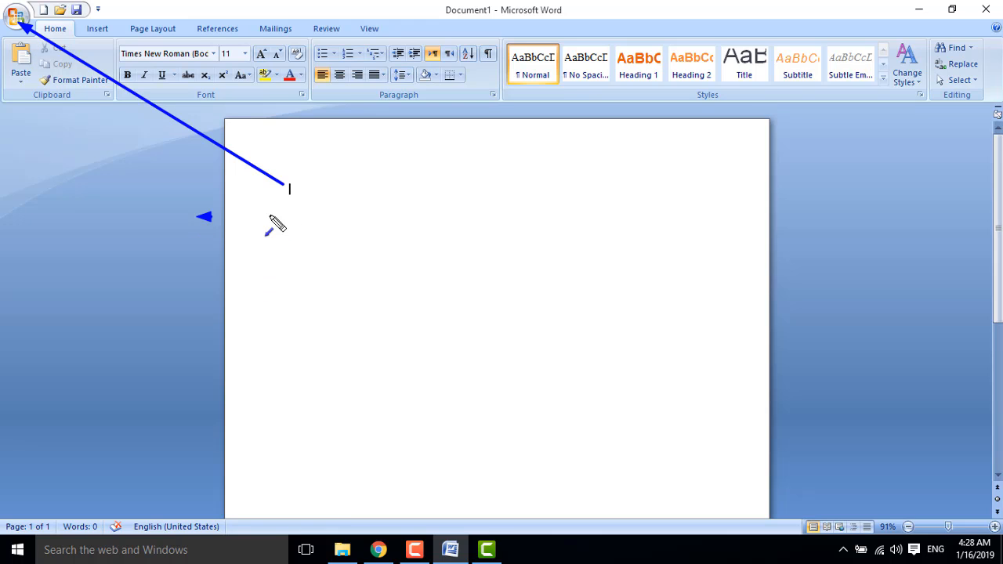
key(Escape)
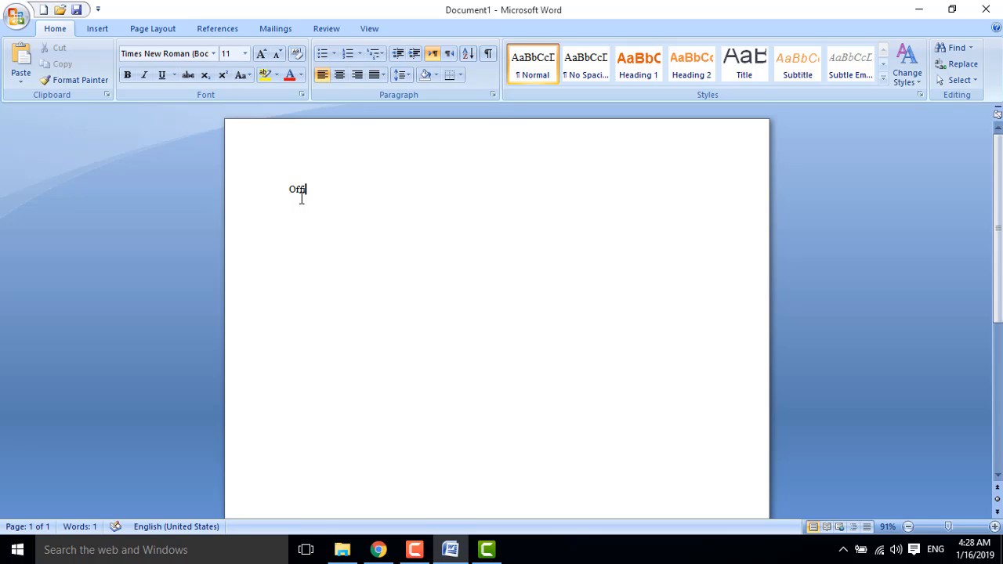
Enter "Office Button" as the document's first line and point an on-screen arrow from it to the Office Button
text(ice Button)
mouse_move(289, 189)
mouse_down()
mouse_move(4, 37)
mouse_move(21, 23)
mouse_up()
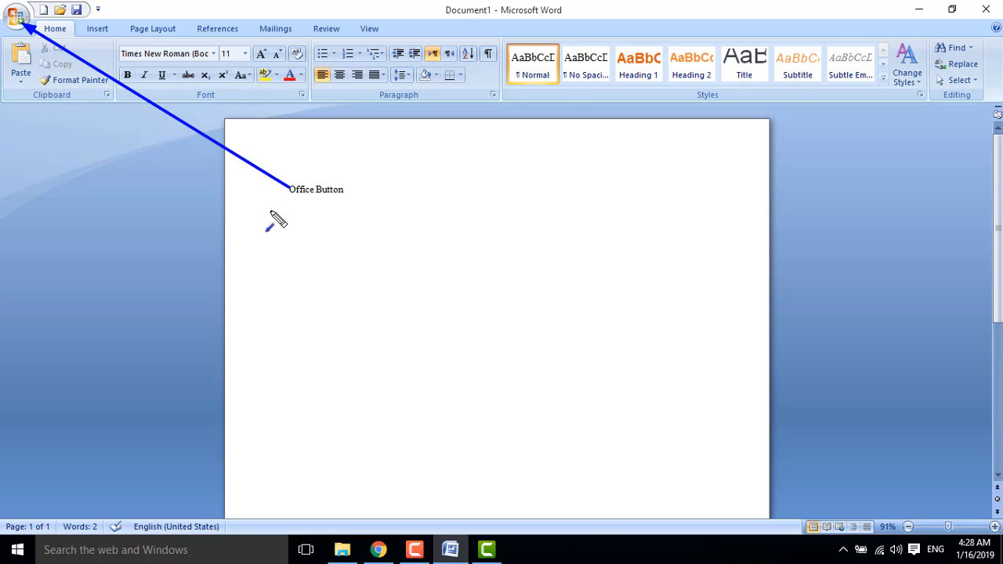
key(Escape)
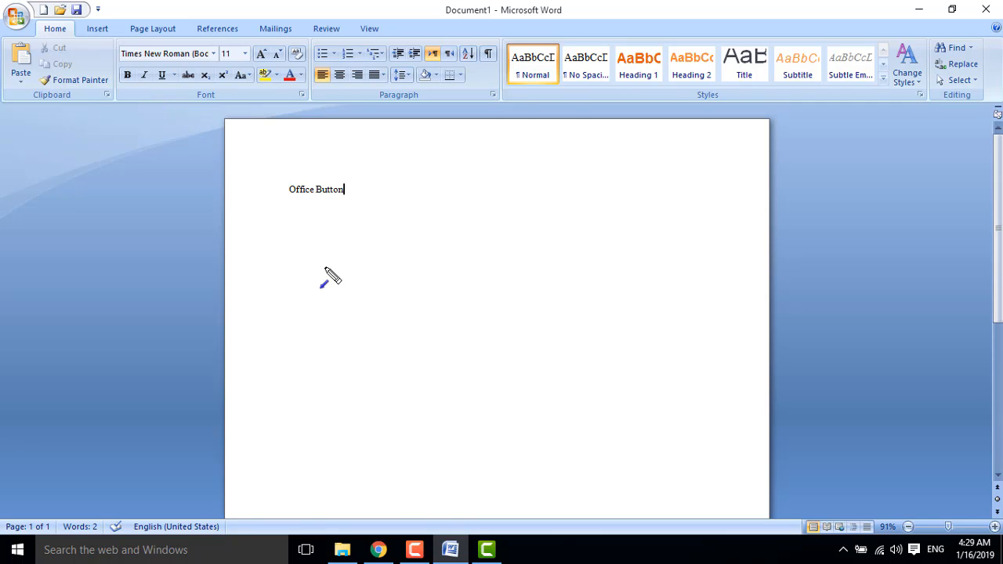
Outline the Quick Access Toolbar on screen and add "Quick Access Toolbar" as the document's second line
key(Return)
key(ctrl+shift+d)
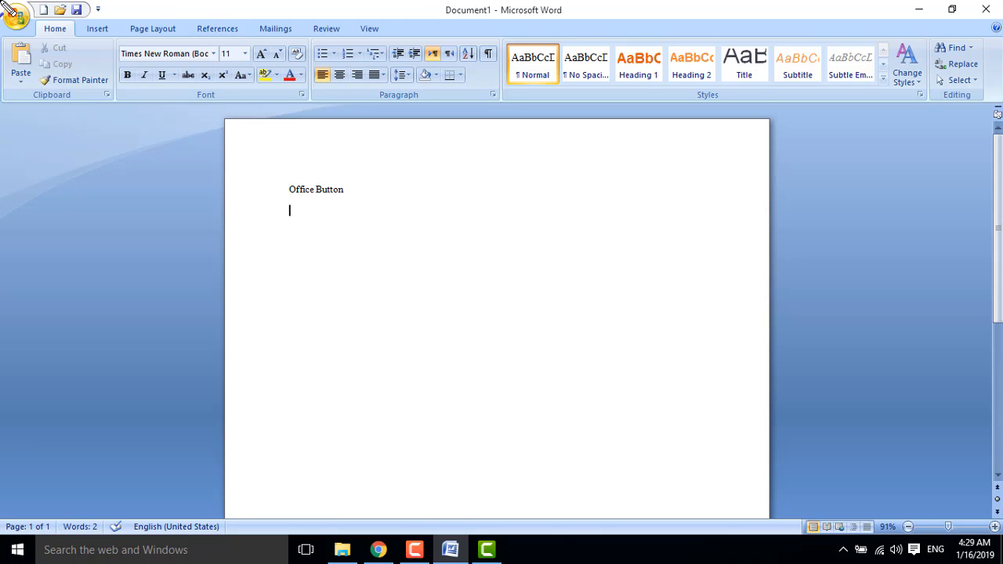
mouse_move(26, 1)
mouse_down()
mouse_move(118, 23)
mouse_move(85, 11)
mouse_up()
key(f)
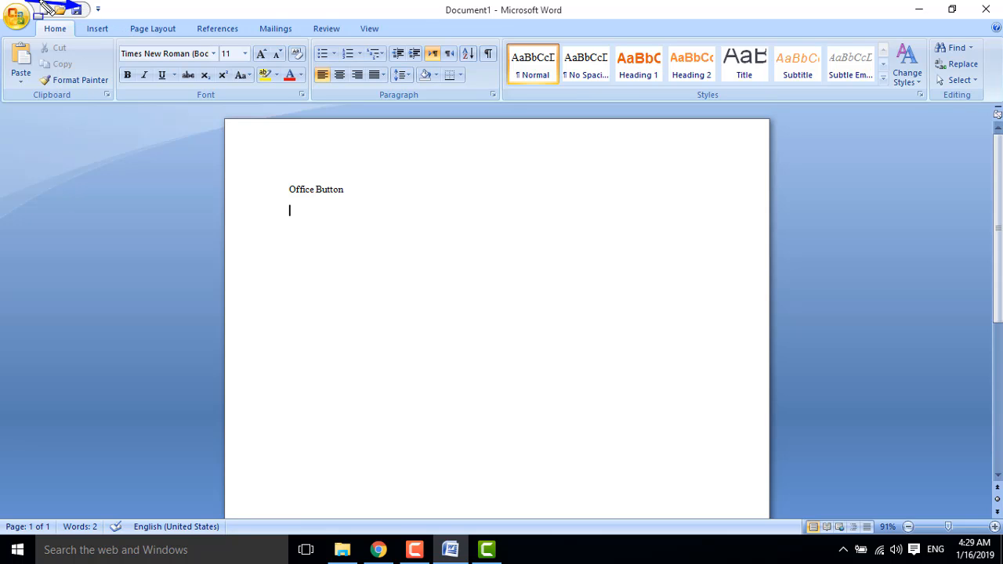
drag(26, 1, 94, 20)
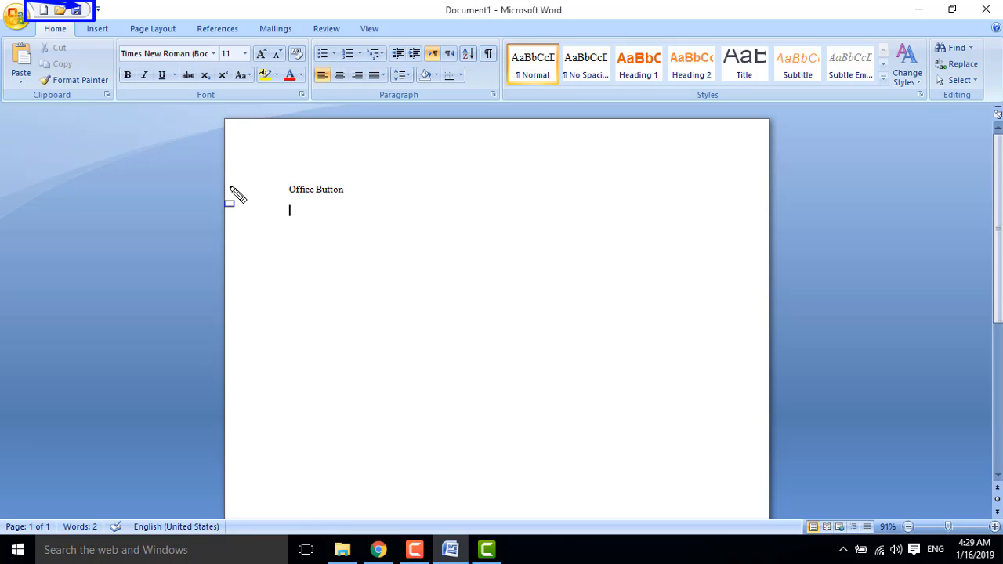
key(Escape)
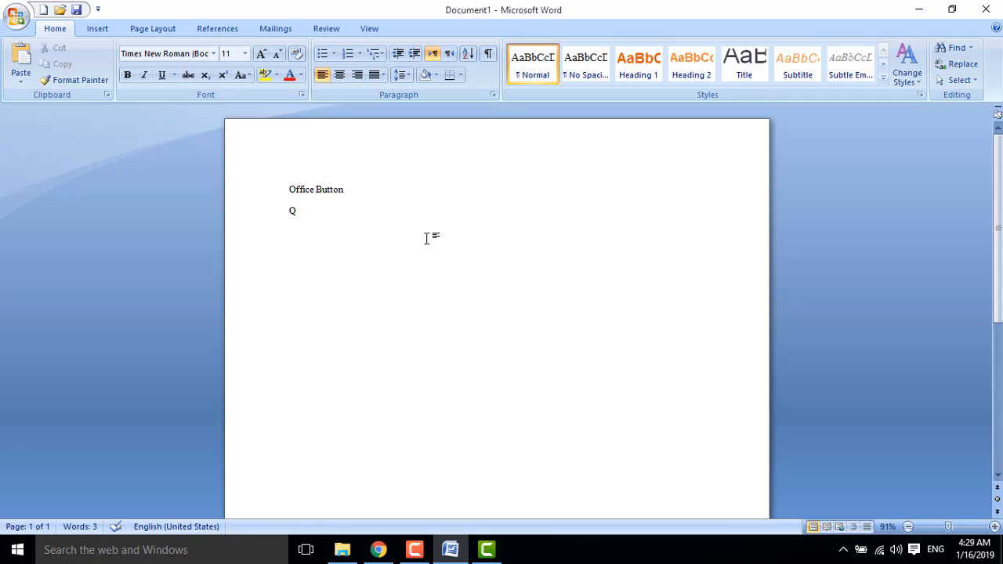
text(ick Access Toolbar)
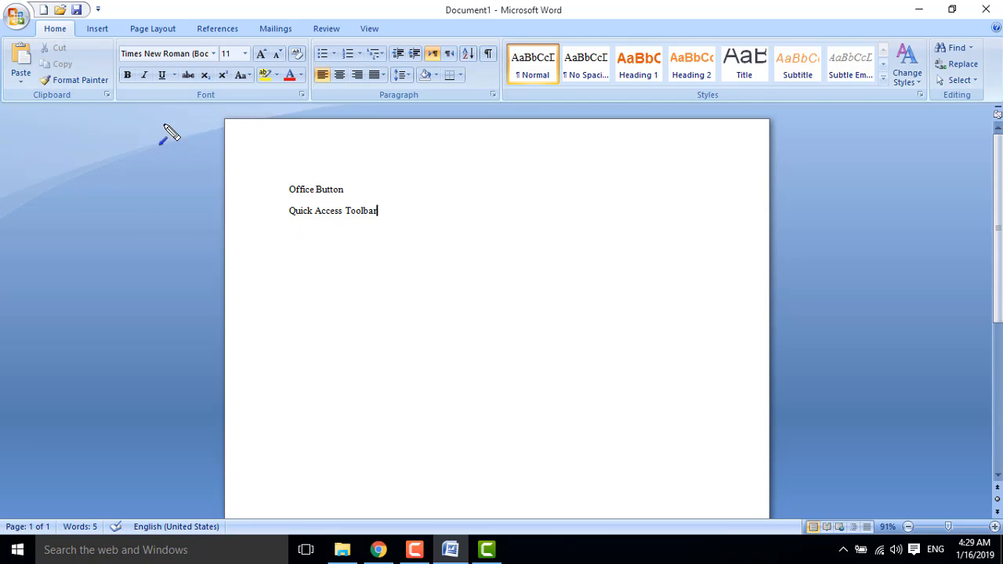
Draw on-screen arrows linking the two text lines to the Quick Access Toolbar and the Office Button, and clear them
mouse_move(289, 206)
mouse_down()
mouse_move(79, 41)
mouse_move(76, 16)
mouse_up()
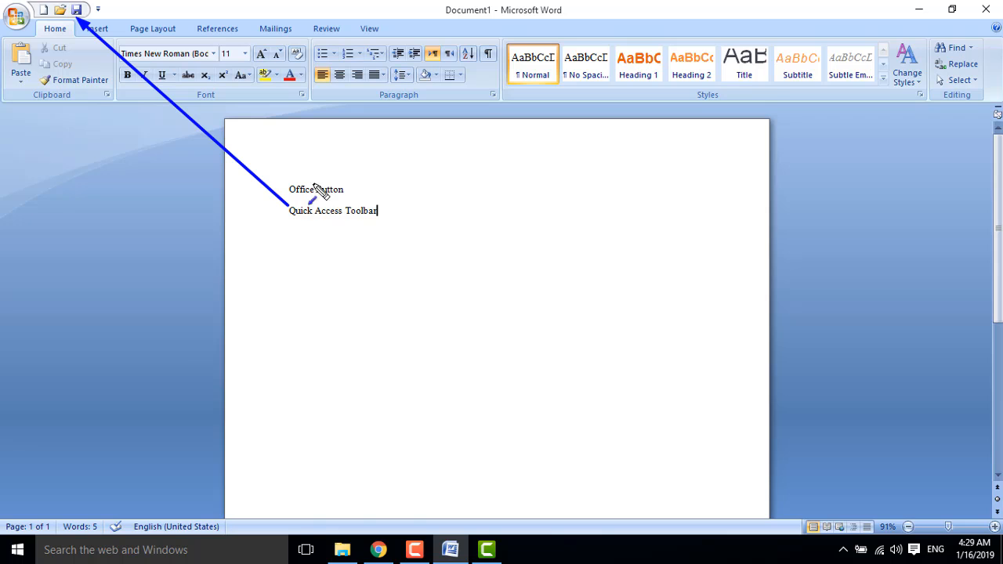
mouse_move(288, 187)
mouse_down()
mouse_move(188, 149)
mouse_move(4, 14)
mouse_move(15, 20)
mouse_up()
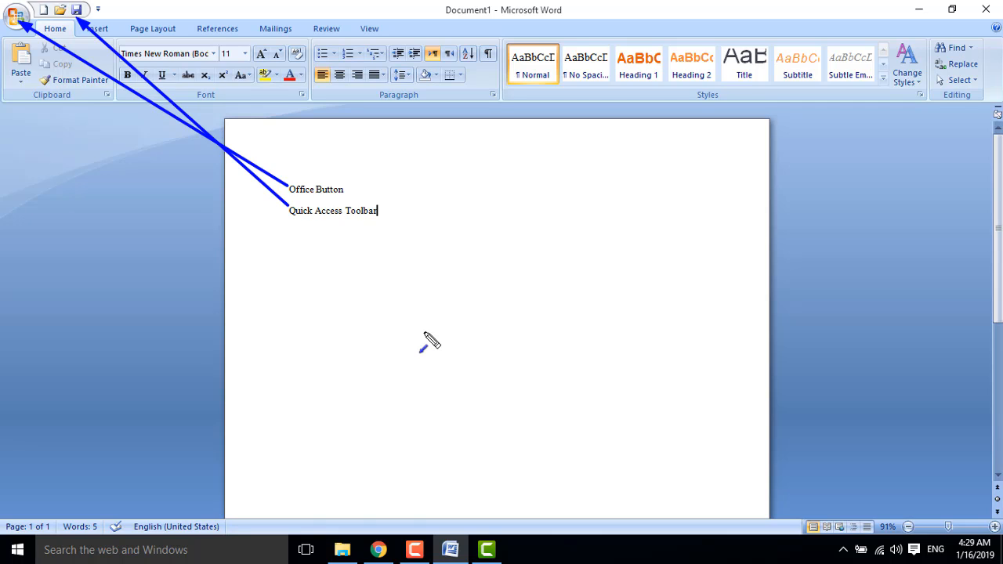
key(Escape)
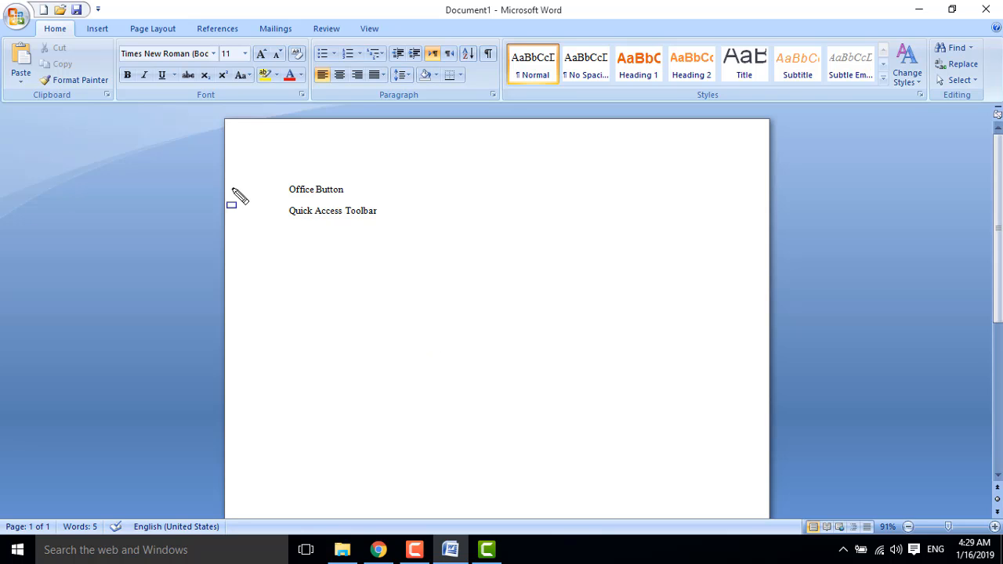
Outline the toolbar's customization arrow on screen and add "Customized Quick Access toolbar" as the third line
drag(89, 2, 111, 15)
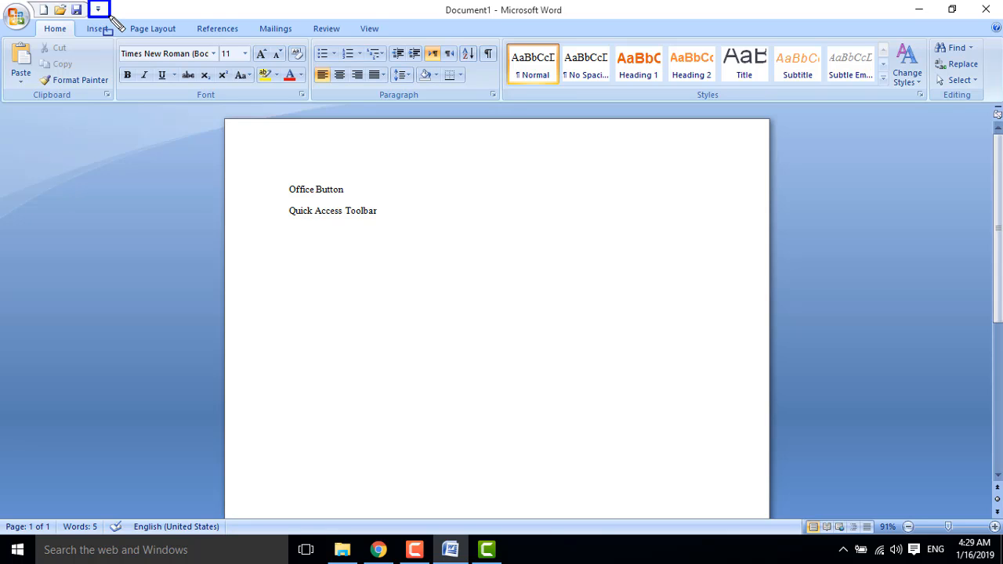
key(Escape)
text(Cus)
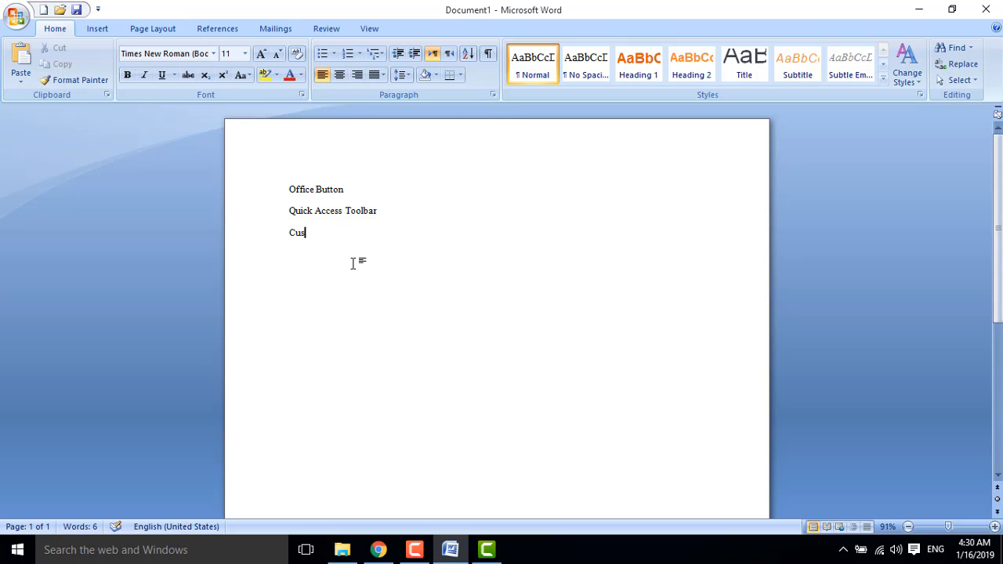
text(tomized A)
key(BackSpace)
text(Quick Access)
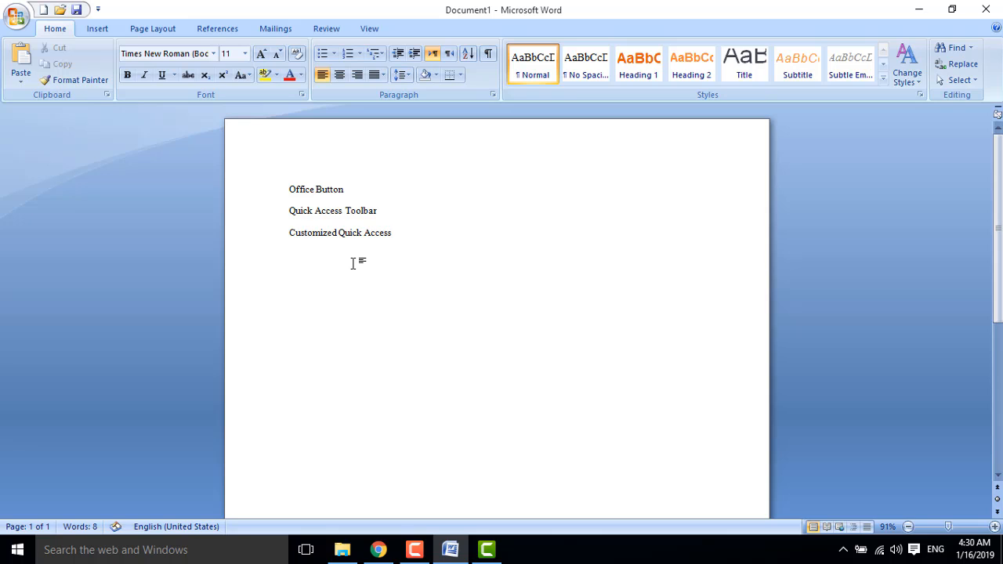
text( toolbar)
key(Return)
Save the file as a Word Document in Documents, named with the person's full name, and outline that name in the title bar
click(17, 16)
click(85, 161)
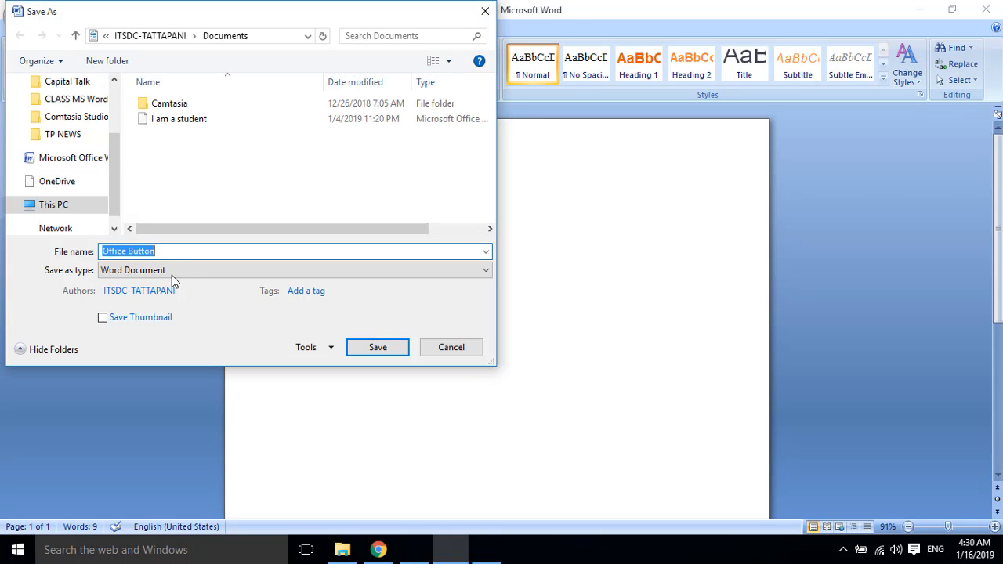
key(BackSpace)
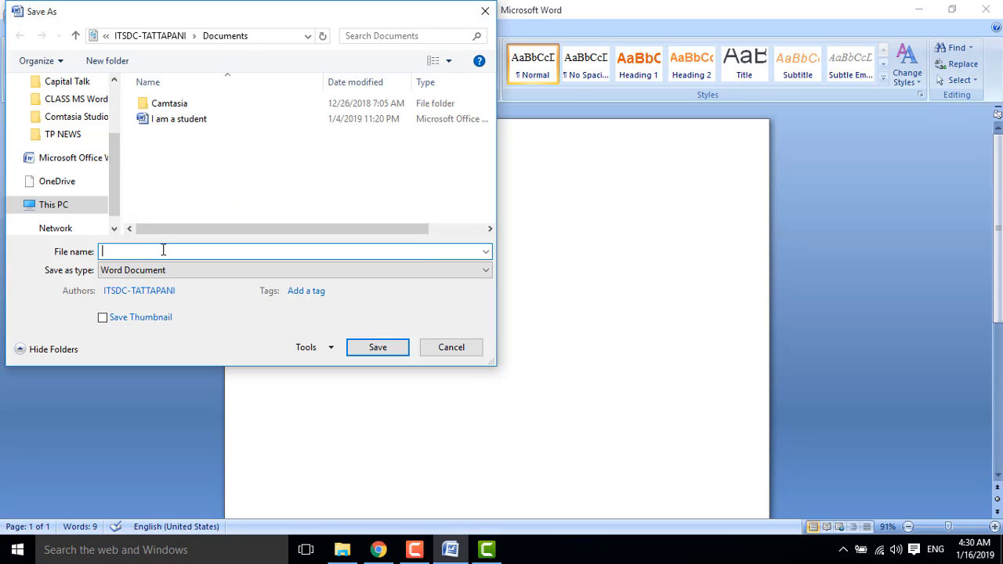
text(Masood iqbal)
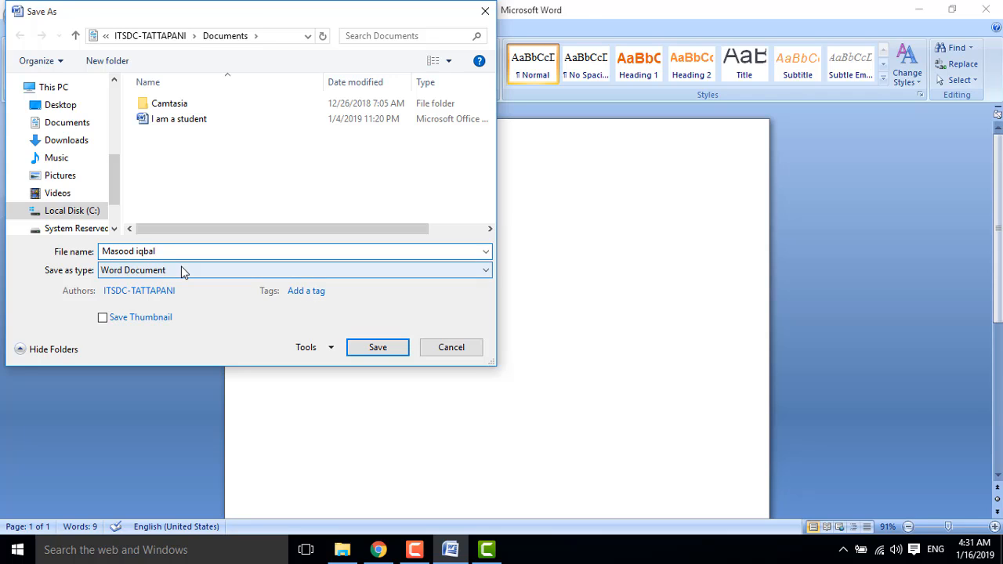
drag(94, 240, 164, 263)
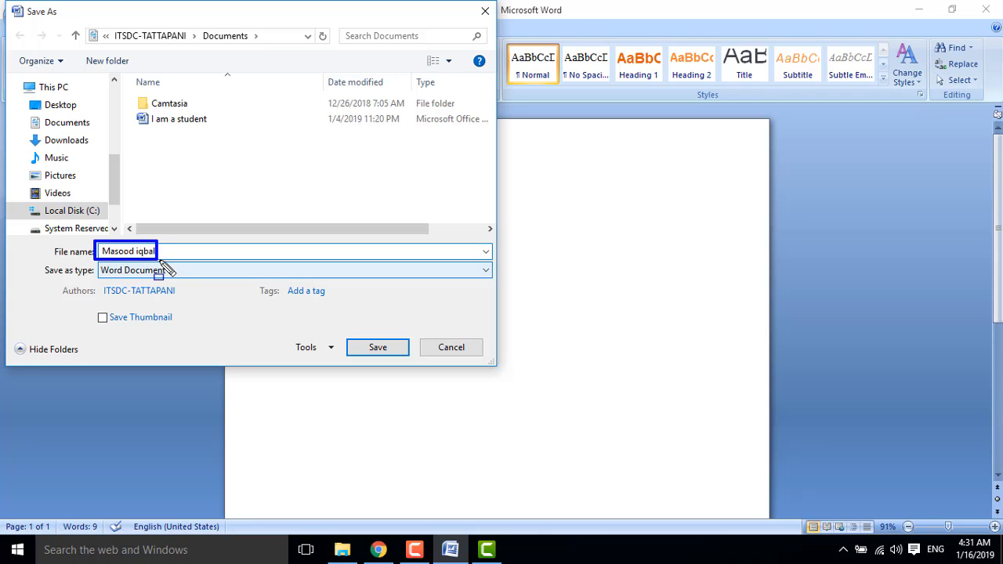
click(399, 350)
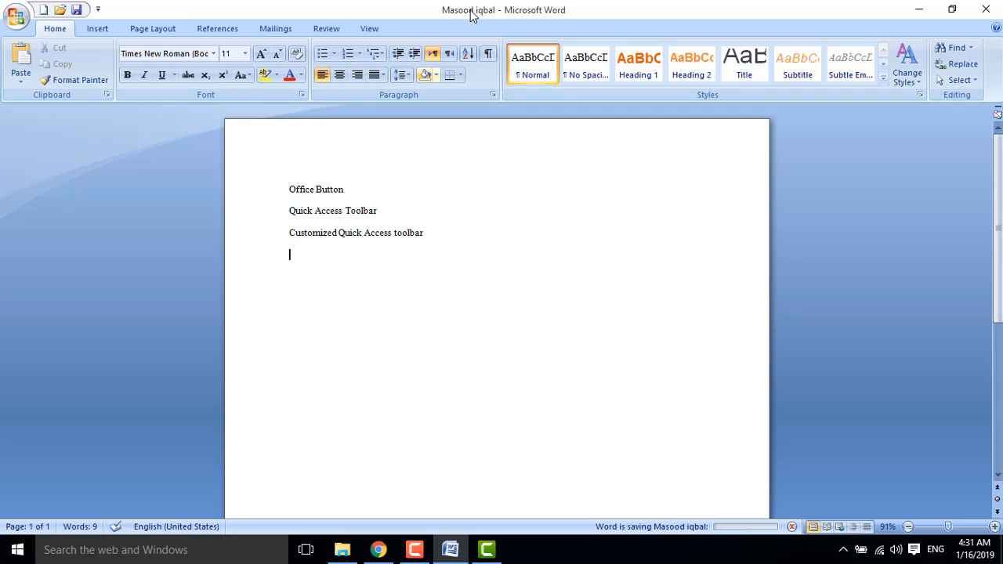
drag(428, 1, 500, 23)
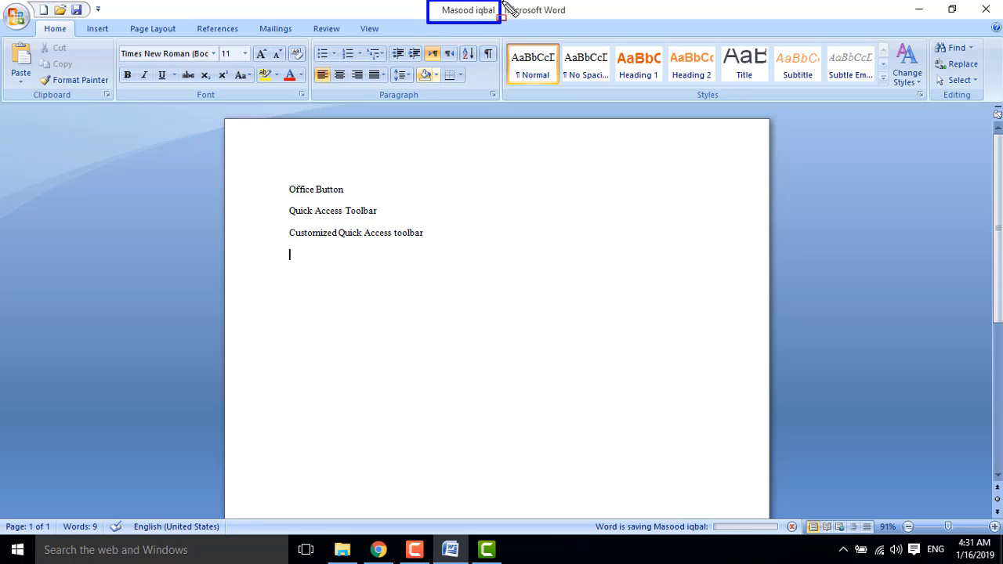
Outline the program name in the title bar and the group of window control buttons on screen, and clear the outlines
mouse_move(502, 1)
mouse_down()
mouse_move(541, 32)
mouse_move(570, 21)
mouse_up()
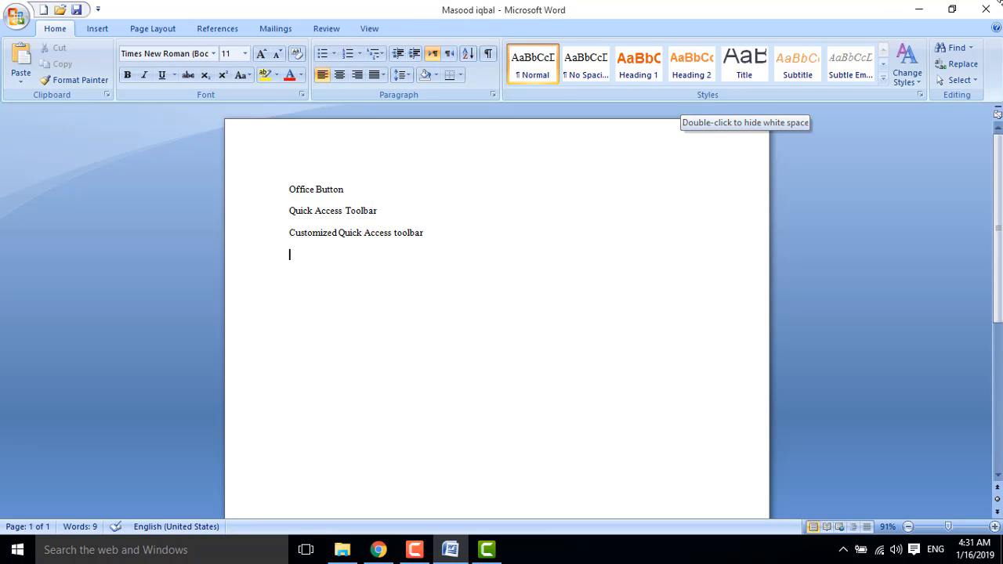
drag(898, 4, 1002, 22)
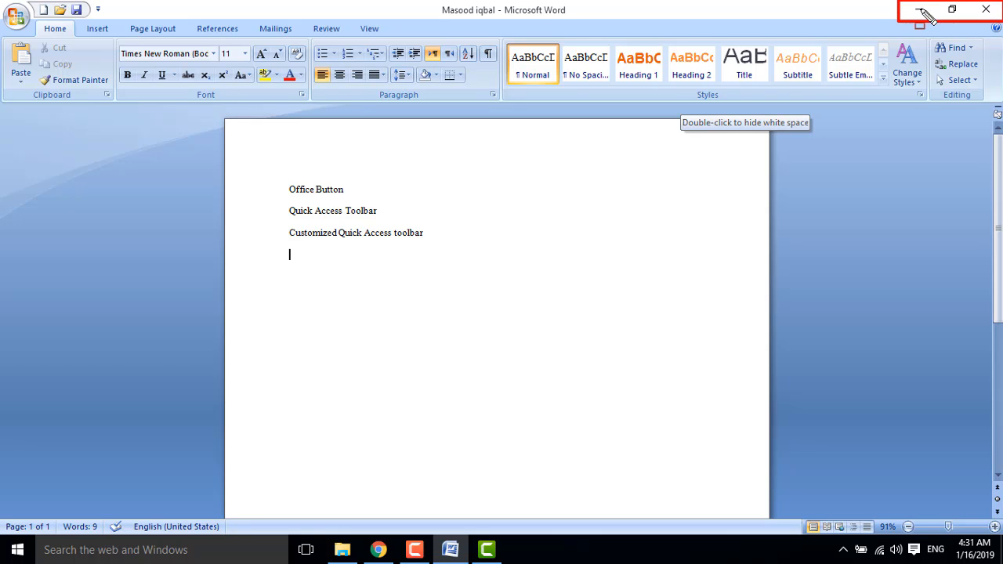
mouse_move(909, 4)
mouse_down()
mouse_move(930, 15)
mouse_move(955, 3)
mouse_move(963, 18)
mouse_move(988, 11)
mouse_move(998, 20)
mouse_up()
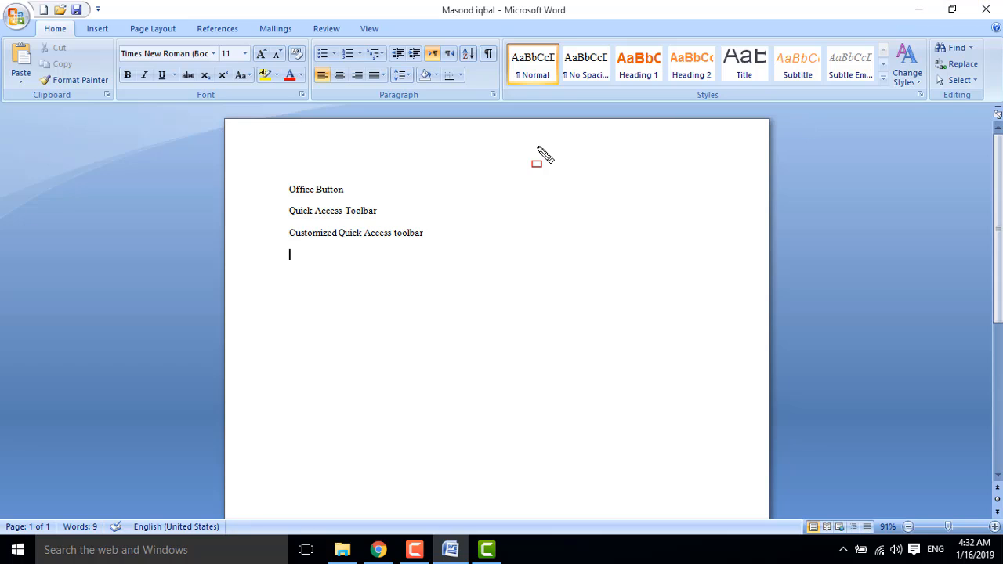
key(Escape)
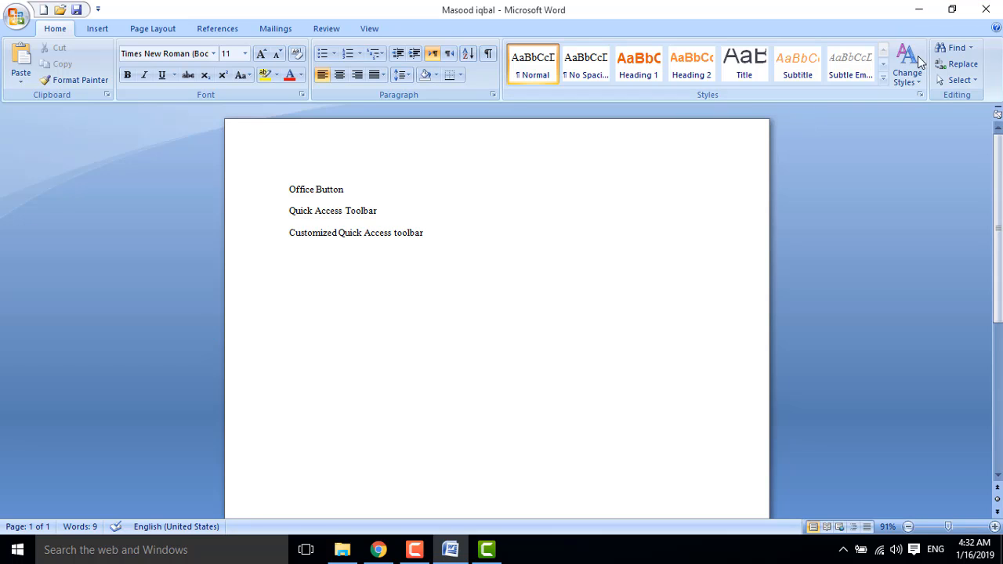
Outline the Minimize button on screen and clear the outline
key(ctrl+2)
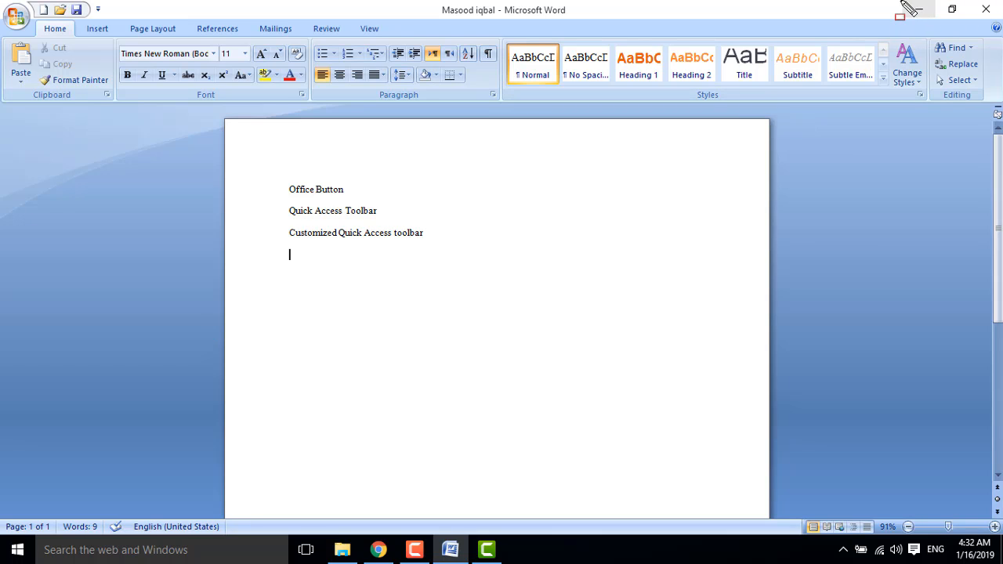
drag(899, 0, 936, 16)
key(Escape)
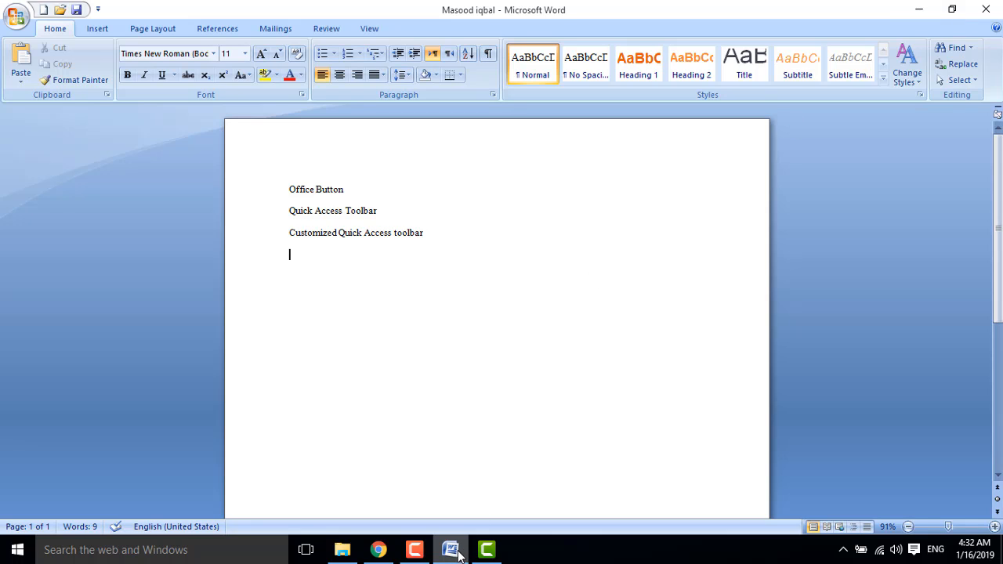
Minimize and reopen the document window twice, marking its taskbar icon with a temporary red arrow the first time
click(918, 10)
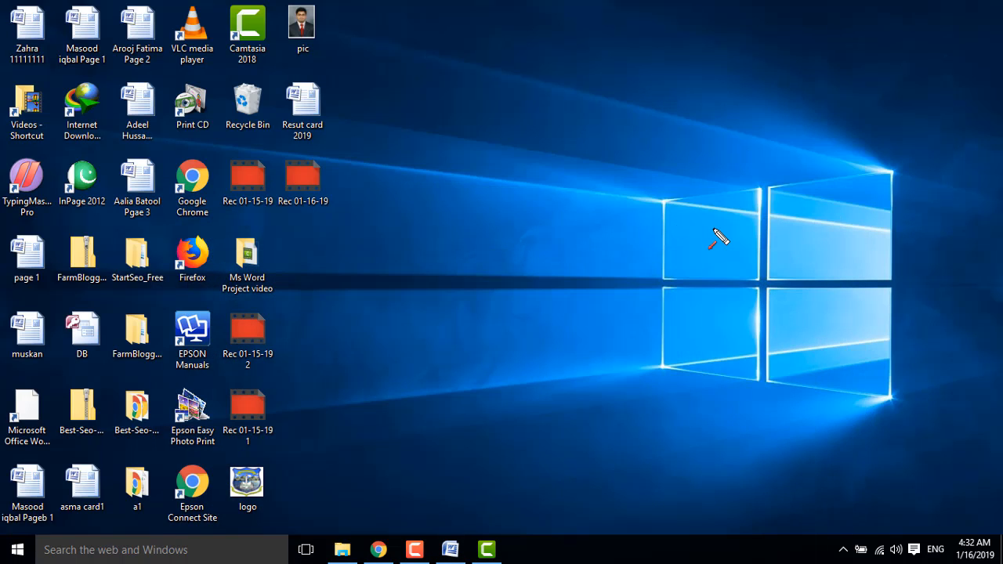
mouse_move(1000, 7)
mouse_down()
mouse_move(846, 195)
mouse_move(578, 392)
mouse_move(452, 537)
mouse_move(452, 554)
mouse_up()
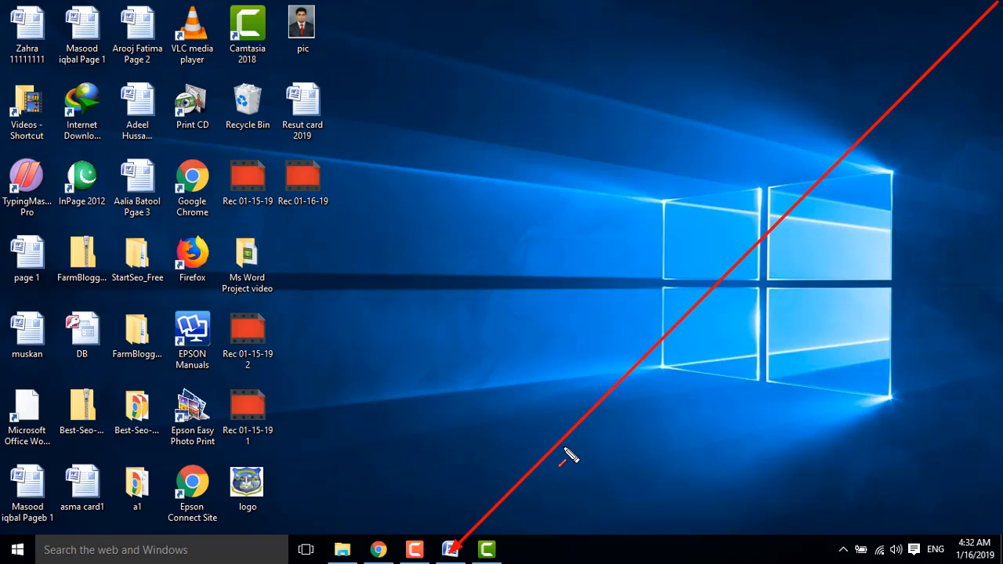
key(Escape)
click(451, 549)
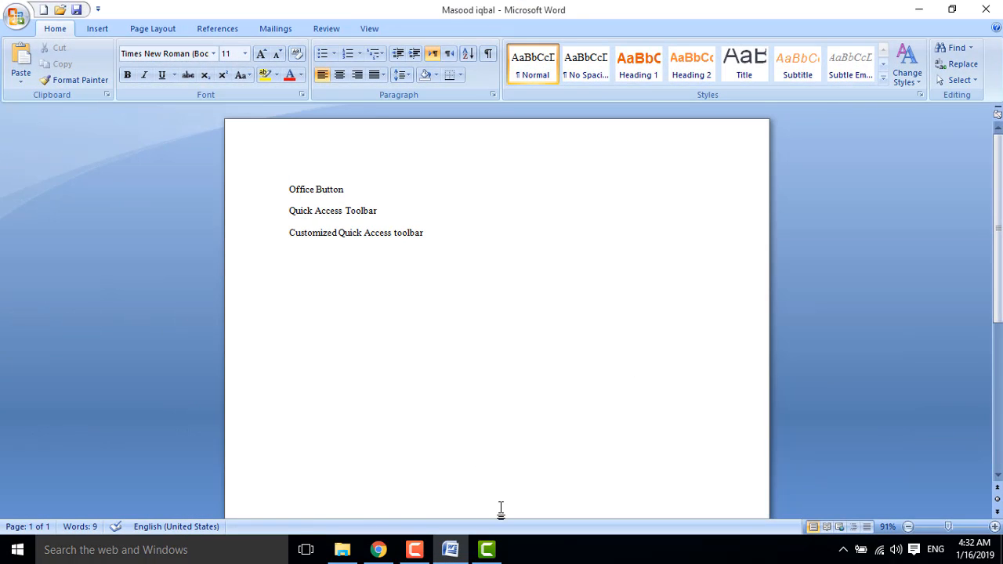
click(918, 9)
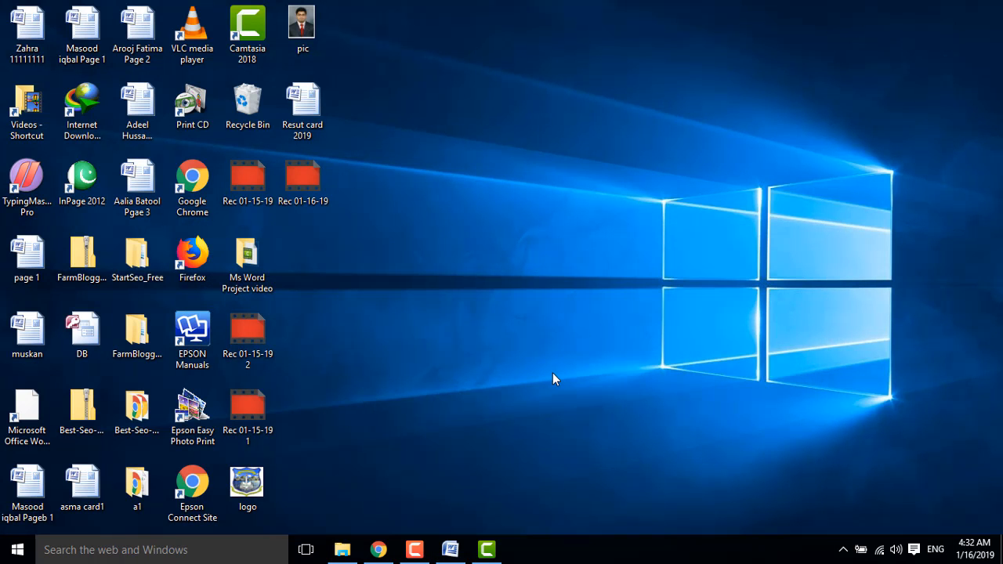
click(452, 552)
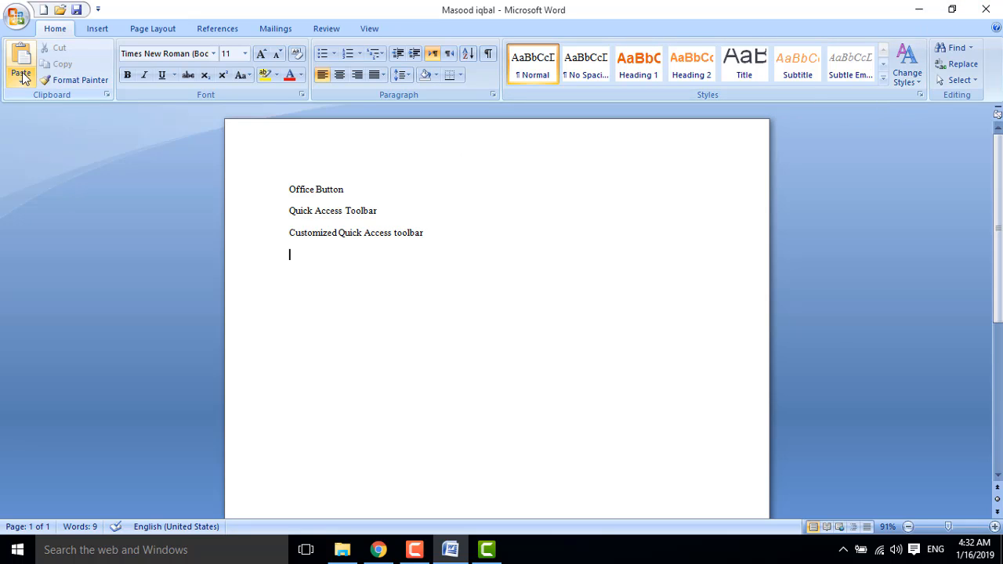
Draw a rectangle shape about 1.67 by 0.86 inches on the page, below and to the right of the text lines
click(94, 27)
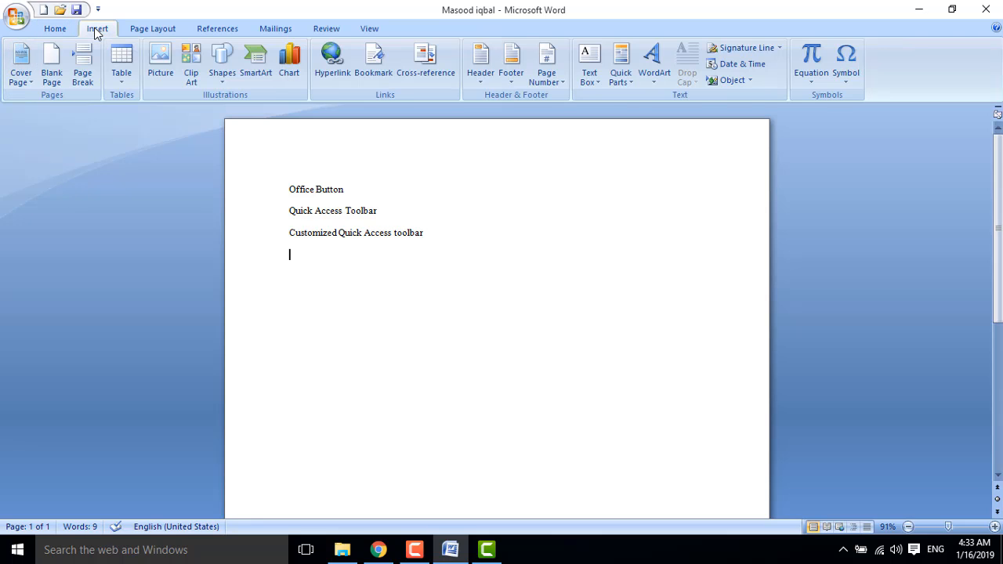
click(227, 81)
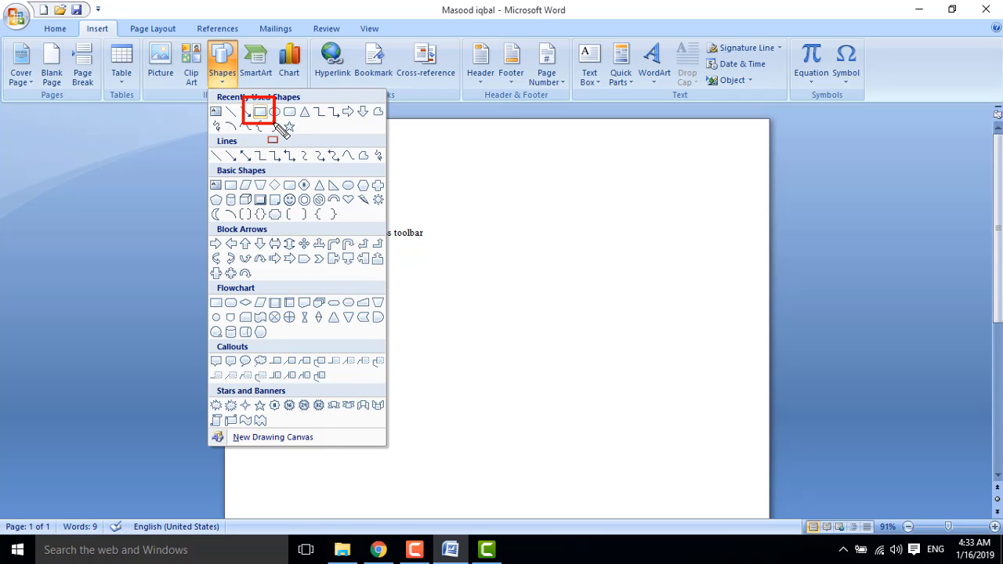
key(Escape)
click(222, 72)
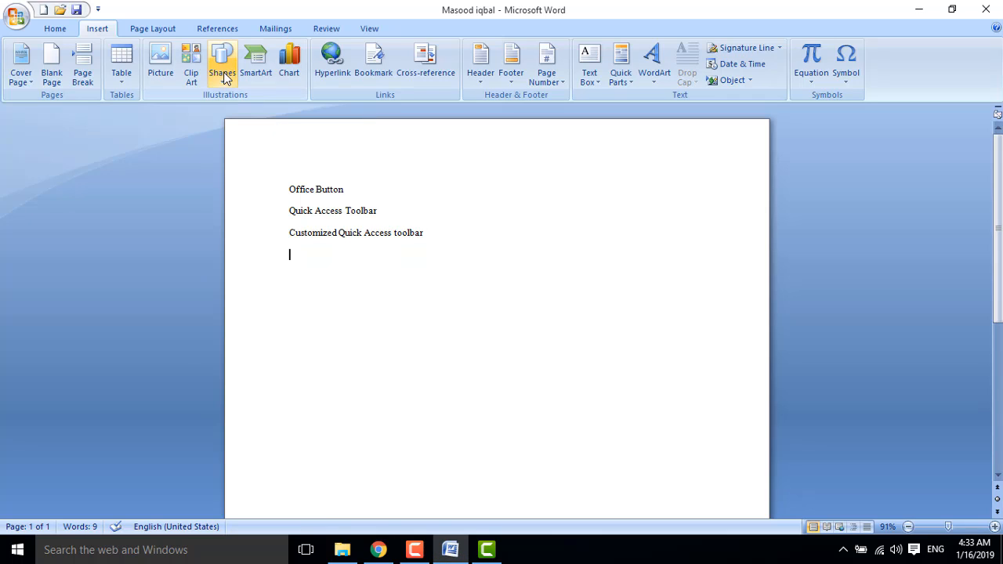
click(223, 67)
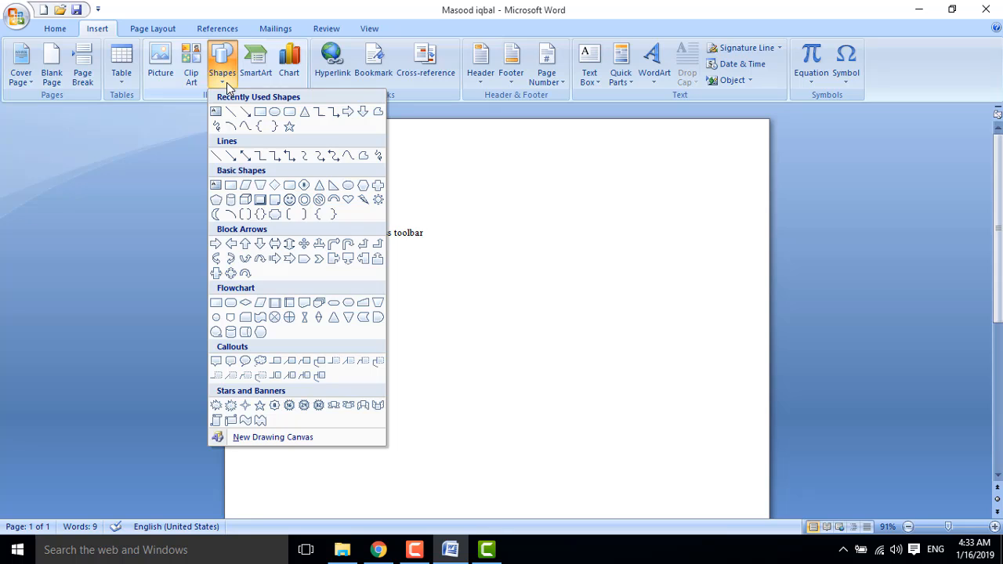
click(259, 108)
mouse_move(517, 249)
mouse_down()
mouse_move(651, 291)
mouse_move(658, 305)
mouse_move(623, 304)
mouse_up()
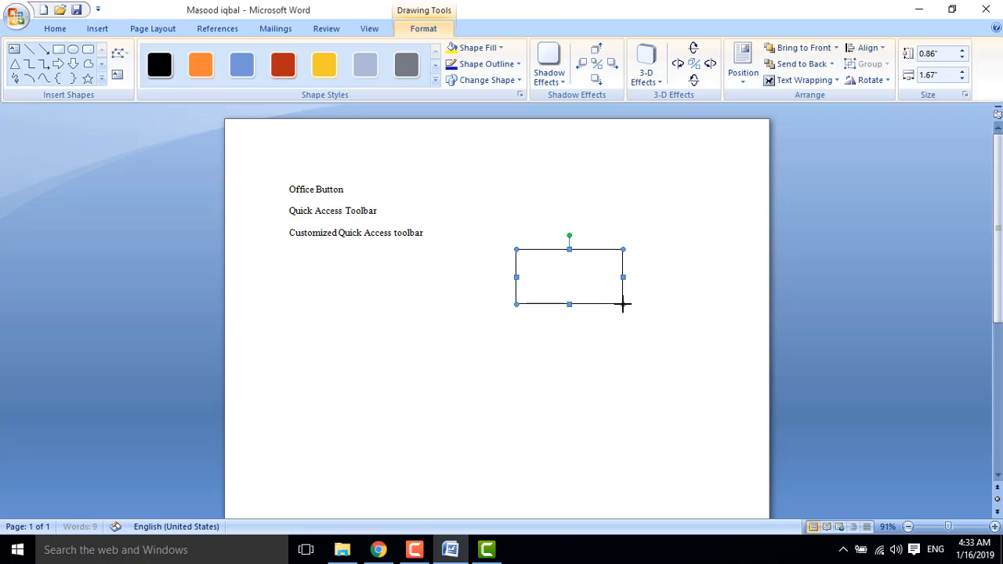
Draw a second rectangle about 1.78 by 0.92 inches over the first and nudge it left and slightly up
click(58, 48)
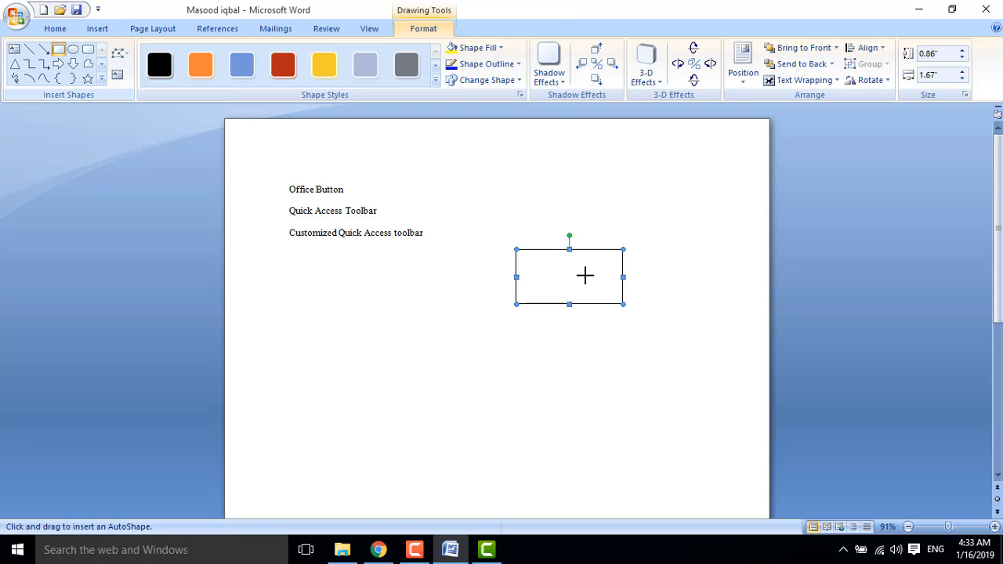
drag(515, 256, 629, 315)
key(Left)
key(Left)
key(Left)
key(Left)
key(Left)
key(Left)
key(Left)
key(Left)
key(Left)
key(Left)
key(Left)
key(Left)
key(Left)
key(Left)
key(Left)
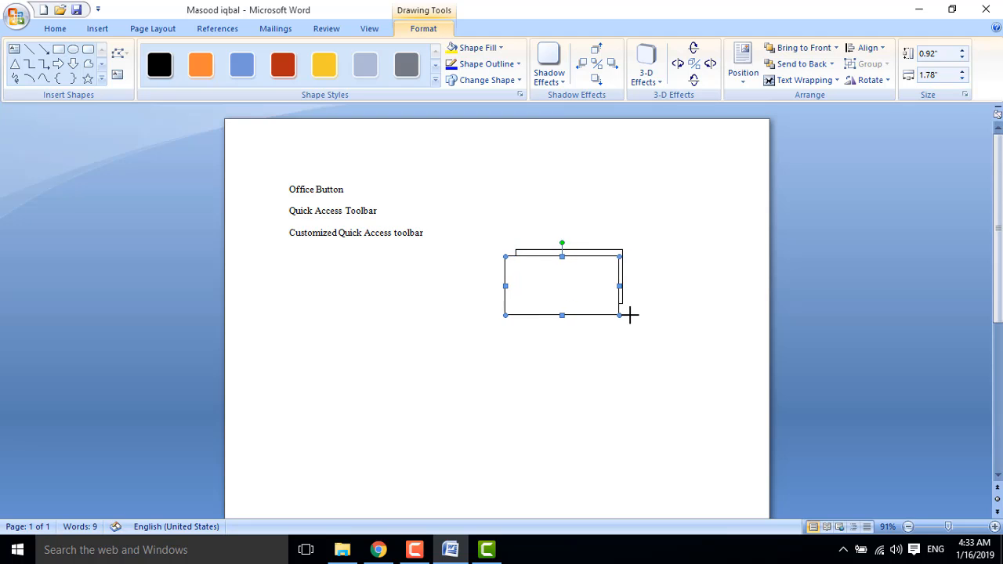
key(Up)
key(Up)
key(Up)
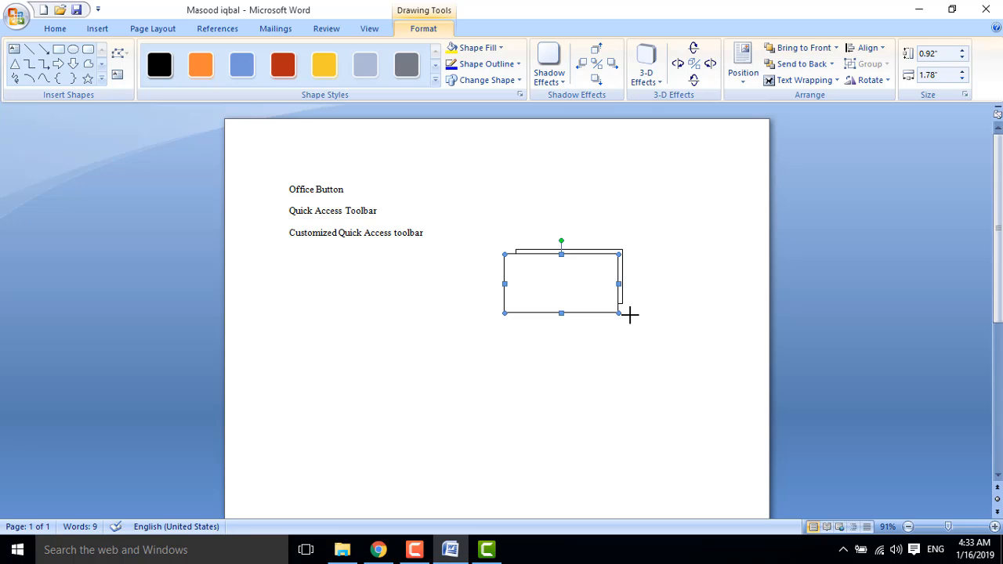
key(Right)
key(Right)
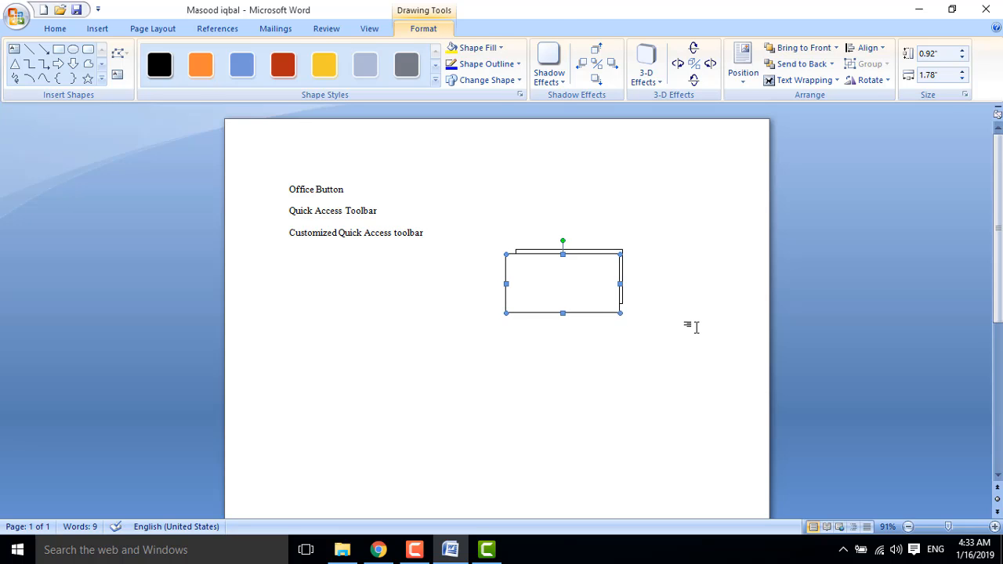
Shift the rear rectangle slightly right and up, and select the front rectangle
click(368, 247)
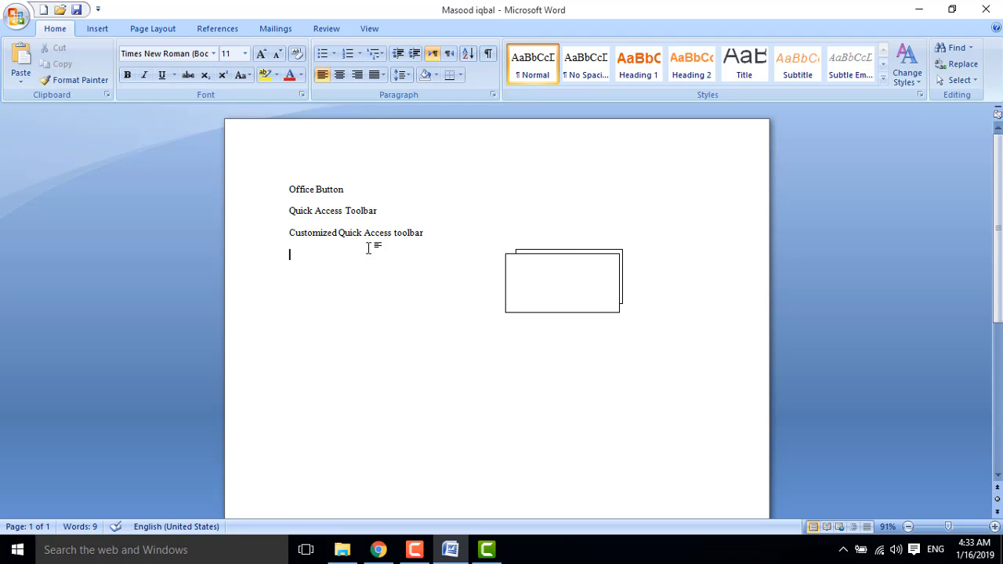
click(620, 253)
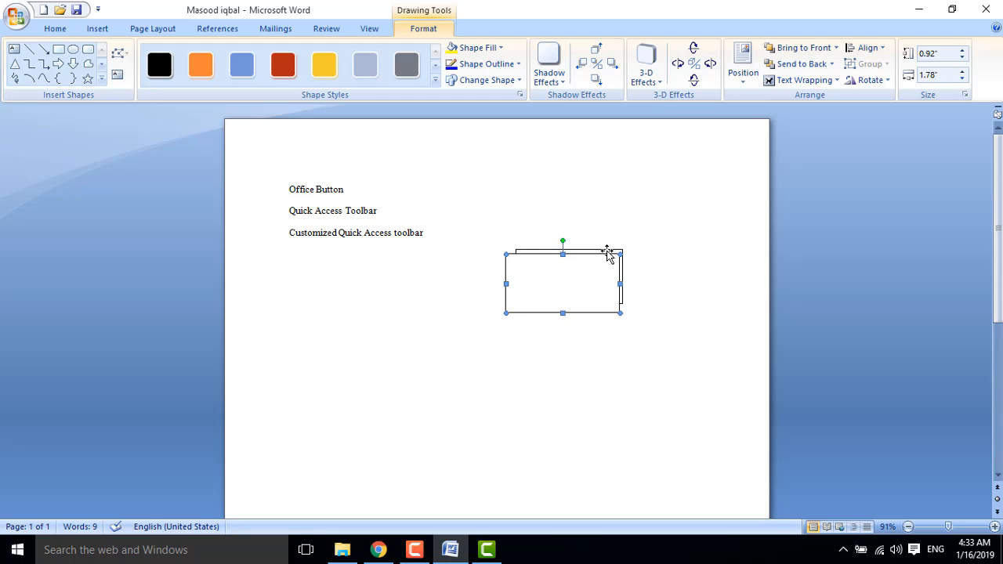
mouse_move(608, 253)
mouse_down()
mouse_move(684, 165)
mouse_move(609, 256)
mouse_up()
mouse_move(591, 290)
mouse_down()
mouse_move(599, 282)
mouse_move(591, 289)
mouse_up()
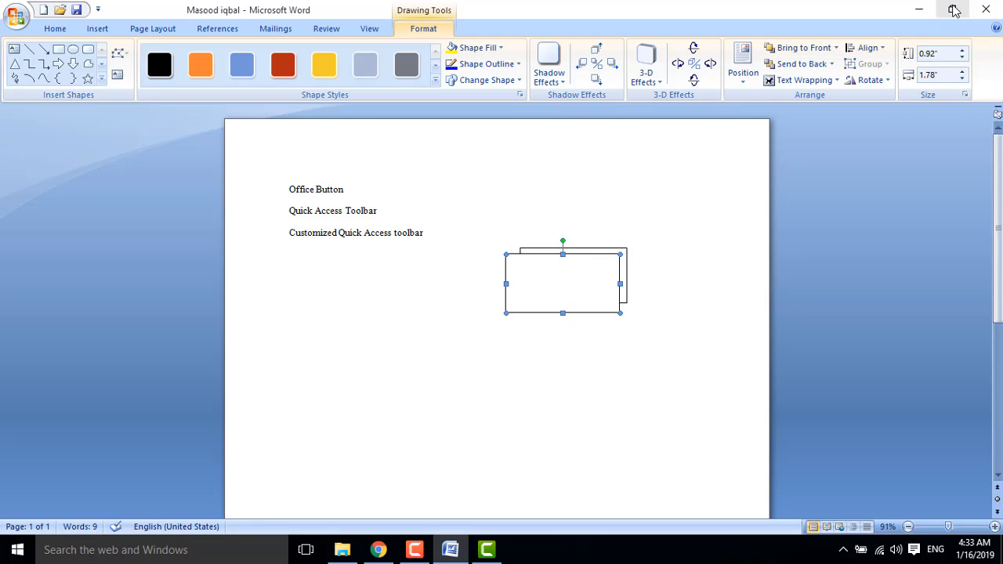
Restore the document window down, move it and make it narrower and taller, and toggle it between maximized and restored
click(954, 10)
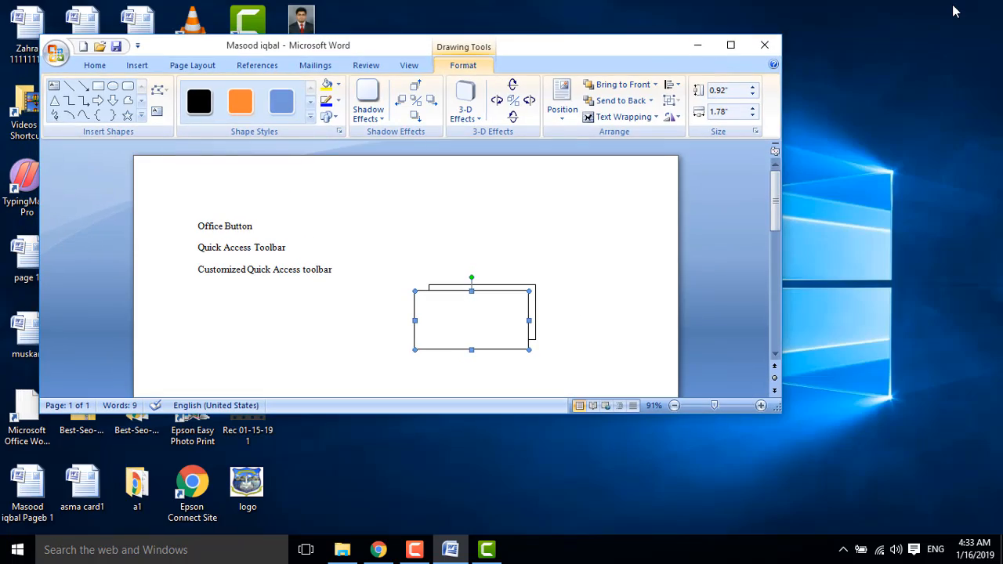
drag(636, 52, 678, 82)
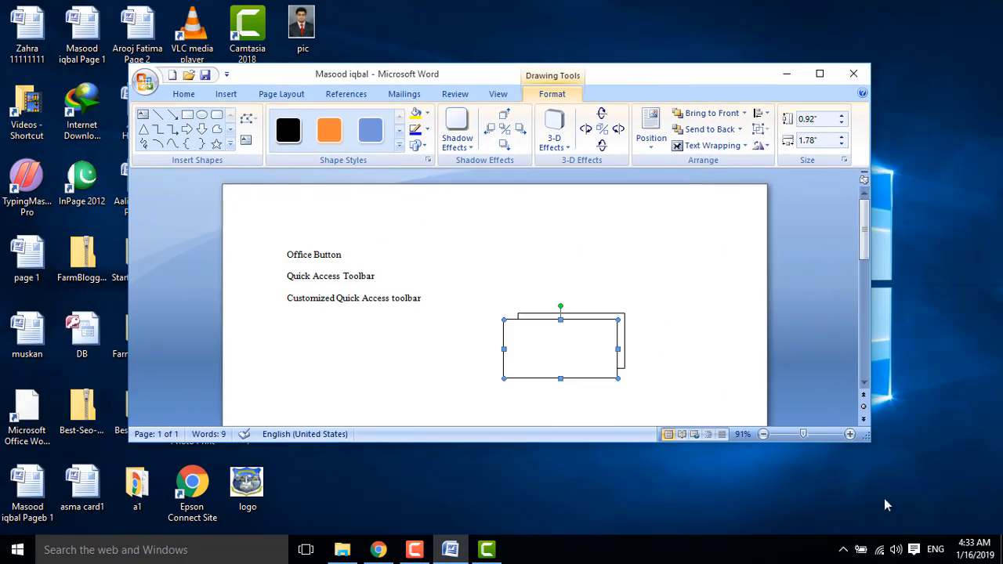
drag(872, 442, 717, 485)
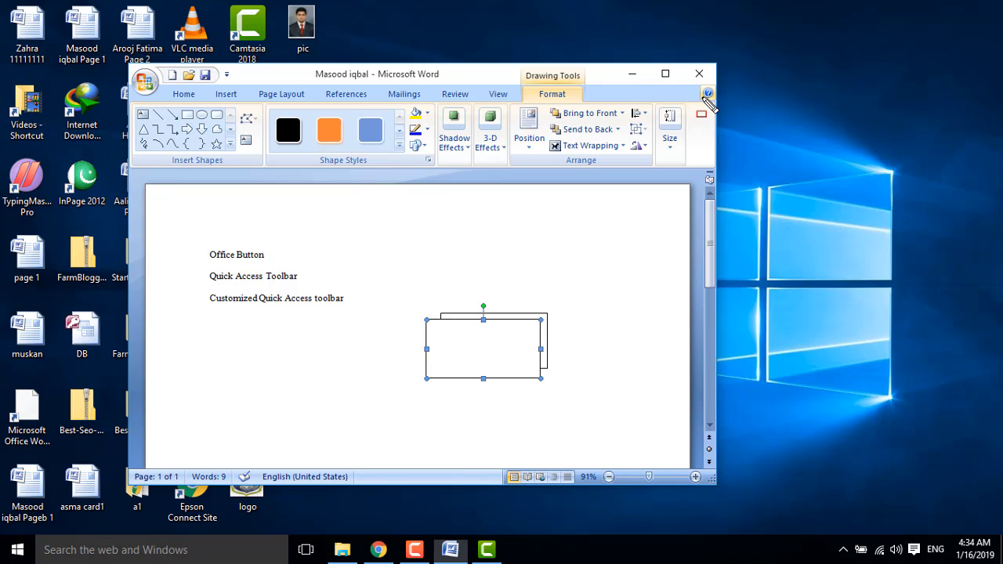
click(665, 75)
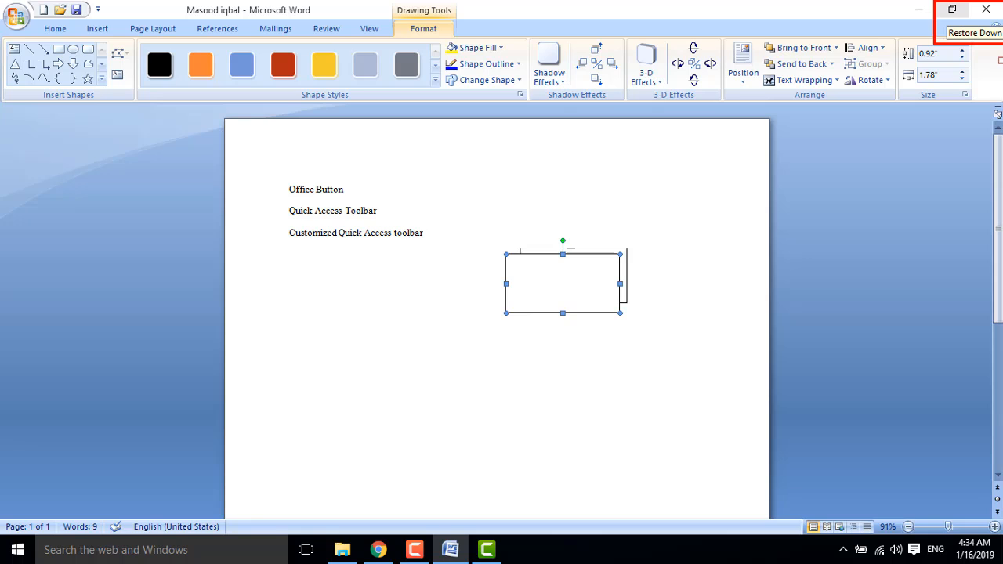
click(953, 10)
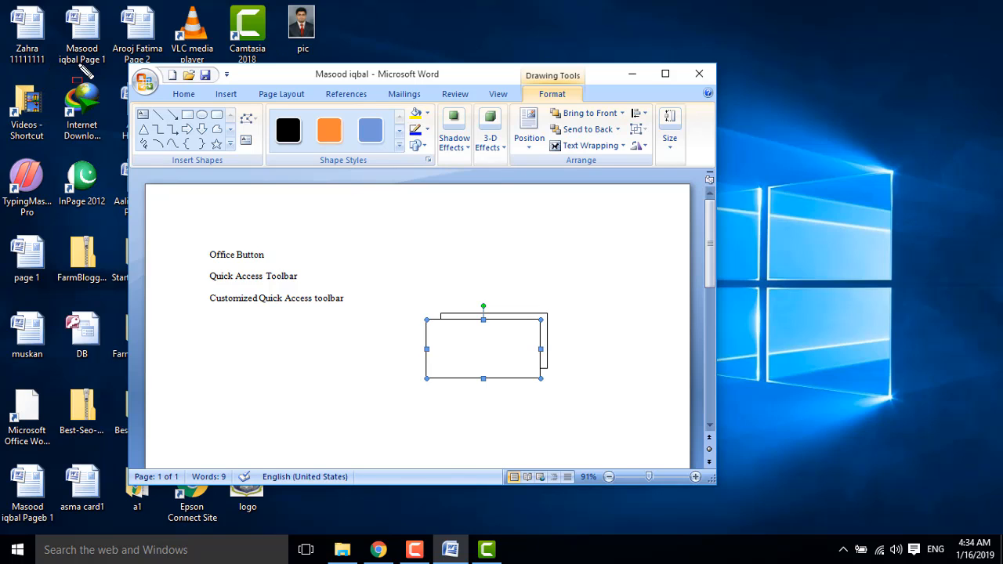
Frame the restored-down window on screen with a red and a blue rectangle, clear both and maximize the window
mouse_move(114, 50)
mouse_down()
mouse_move(255, 182)
mouse_move(685, 423)
mouse_move(775, 513)
mouse_move(759, 506)
mouse_up()
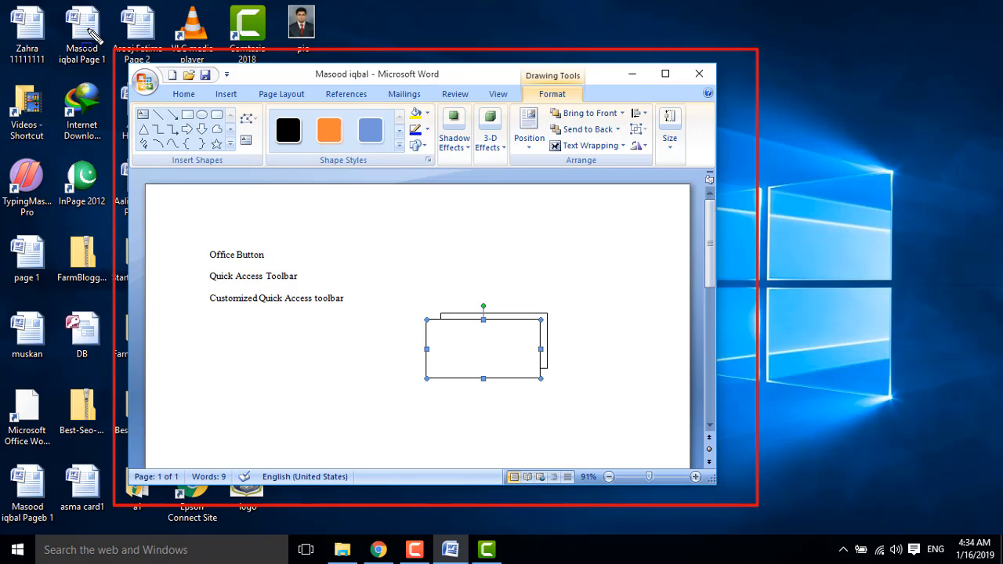
mouse_move(86, 30)
mouse_down()
mouse_move(283, 233)
mouse_move(788, 480)
mouse_move(796, 521)
mouse_move(783, 520)
mouse_up()
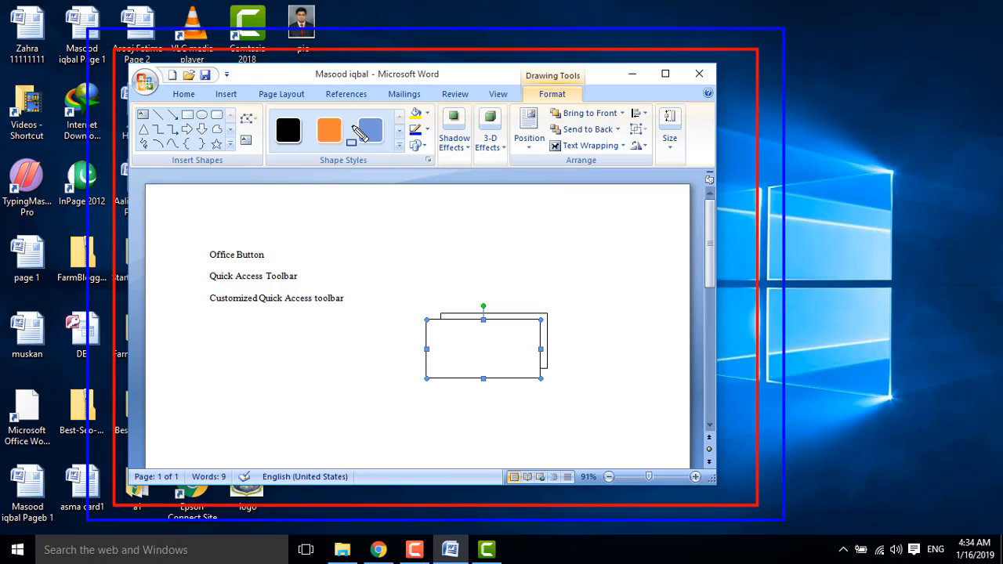
key(Escape)
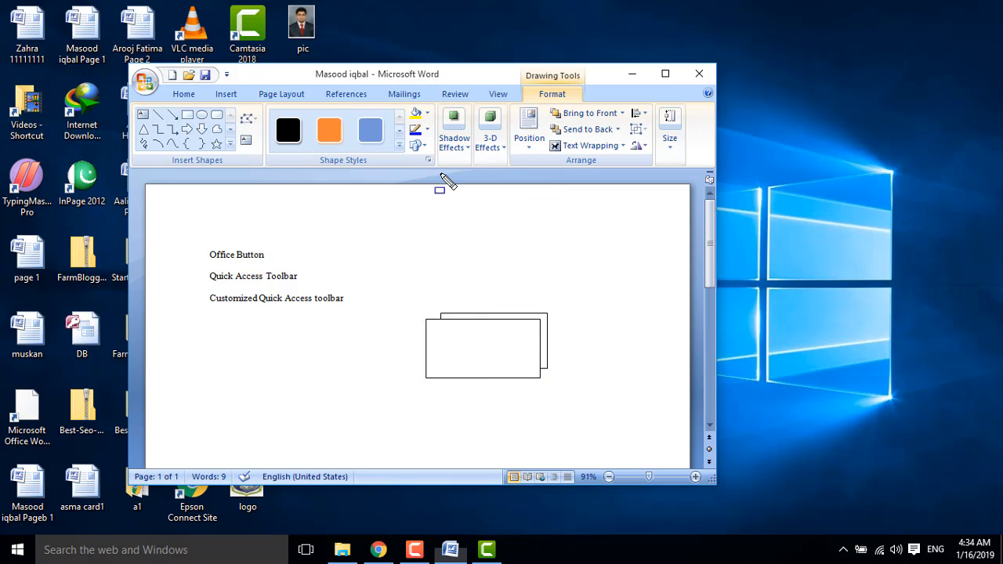
click(666, 74)
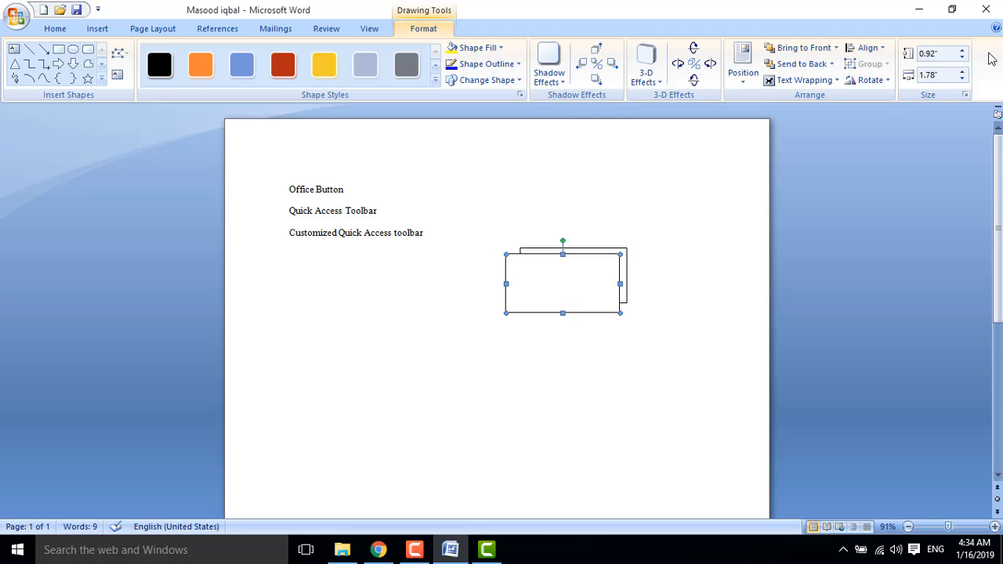
Outline the Help button on screen, clear the outline and open Word Help
key(ctrl+shift+d)
drag(974, 17, 1002, 39)
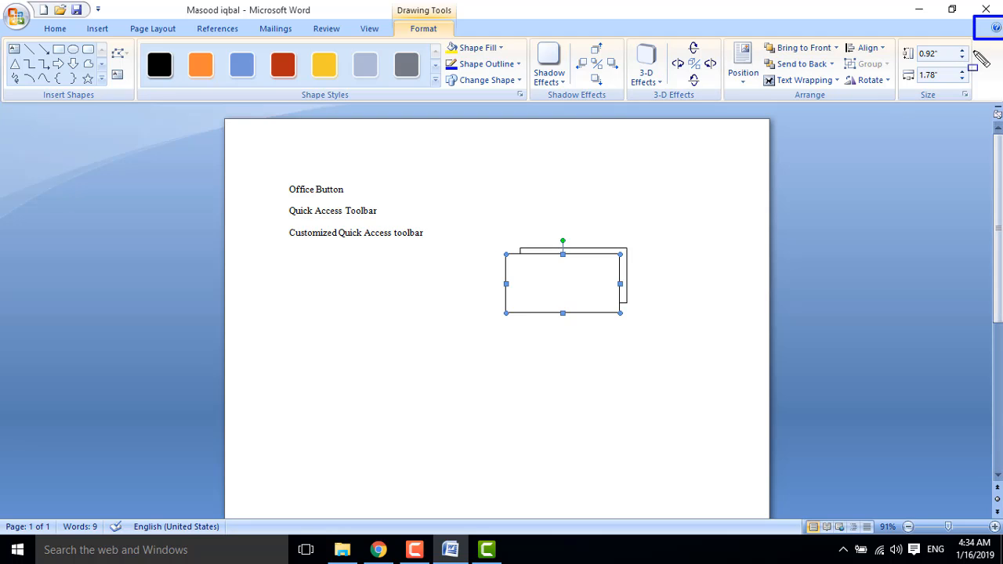
key(ctrl+shift+d)
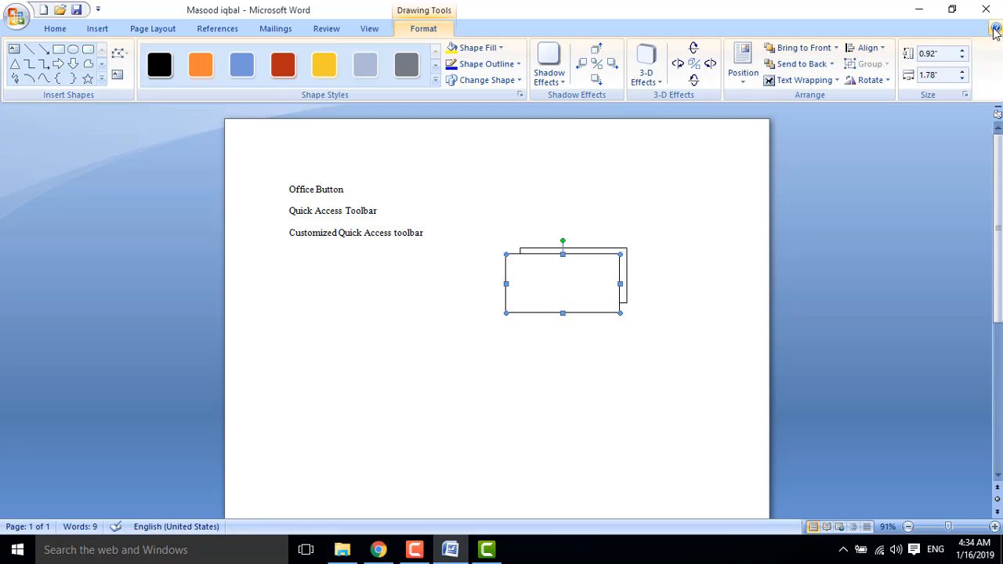
key(ctrl+shift+d)
click(997, 30)
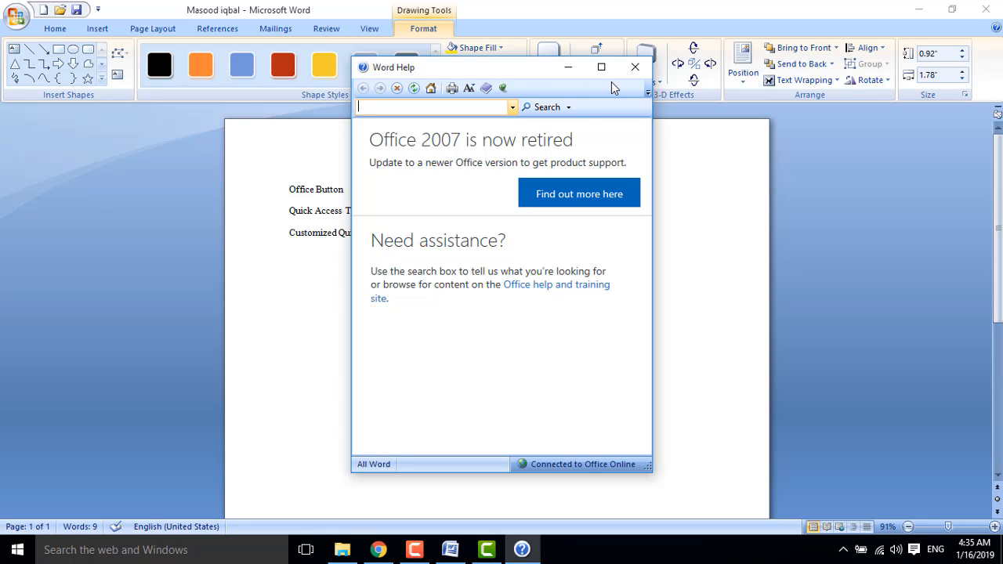
Close Word Help and demonstrate vertical scrolling by moving down the page and back to its beginning
click(635, 67)
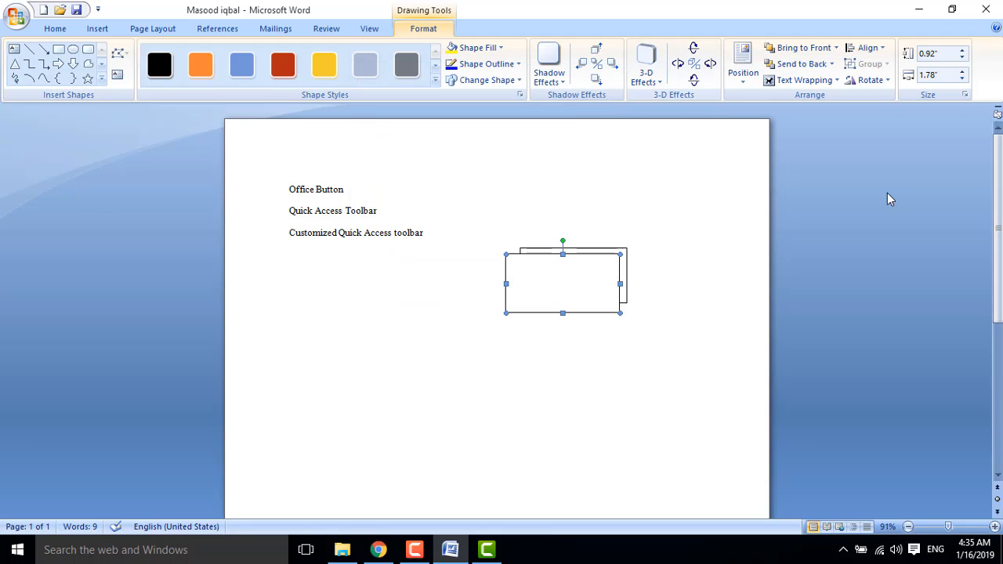
mouse_move(998, 204)
mouse_down()
mouse_move(998, 266)
mouse_move(998, 203)
mouse_up()
drag(1000, 204, 999, 232)
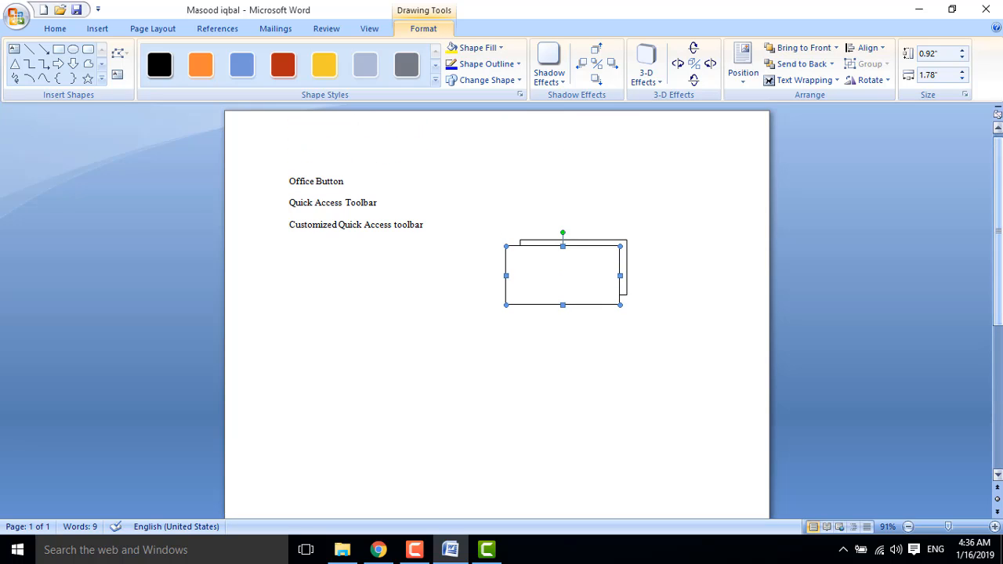
drag(998, 233, 998, 242)
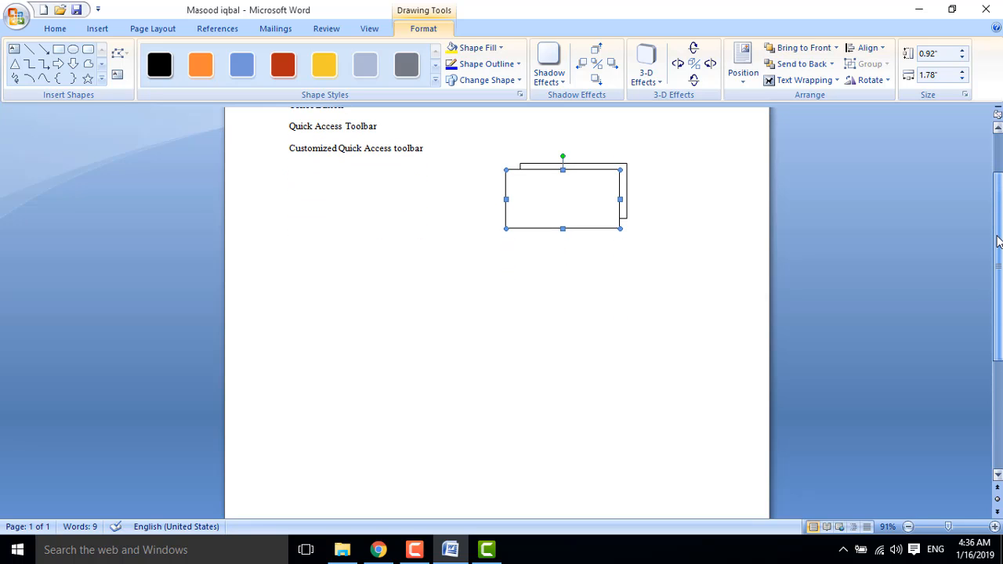
drag(998, 241, 1000, 185)
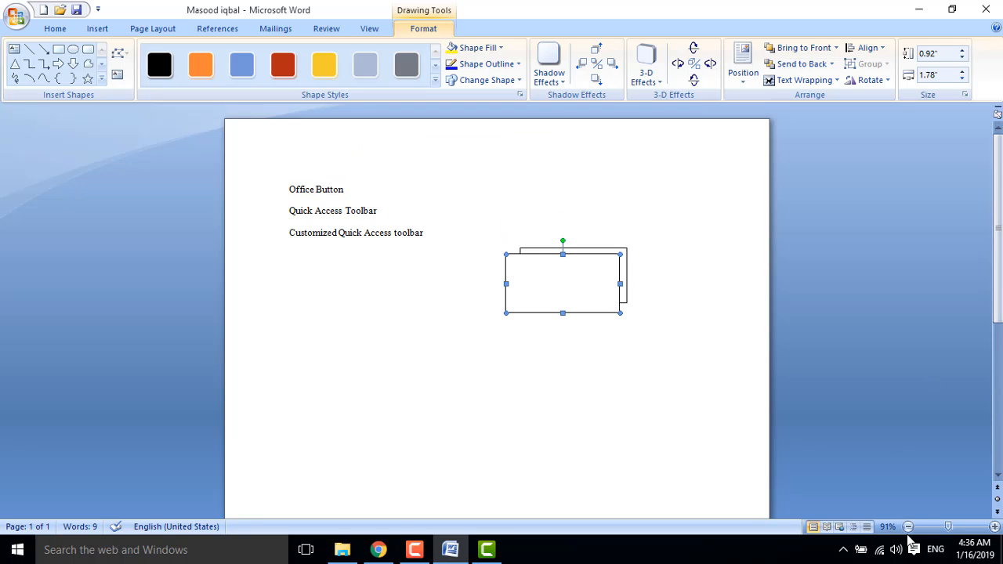
Outline the zoom controls and the three text lines on screen in blue, and clear the outlines
key(ctrl+shift+d)
mouse_move(886, 508)
mouse_down()
mouse_move(898, 525)
mouse_move(1002, 536)
mouse_up()
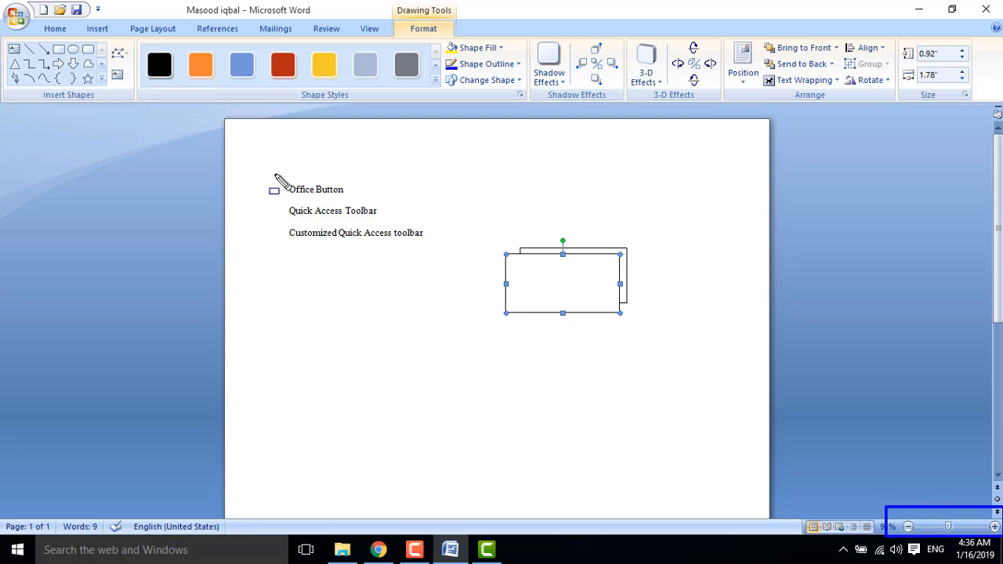
drag(274, 174, 430, 248)
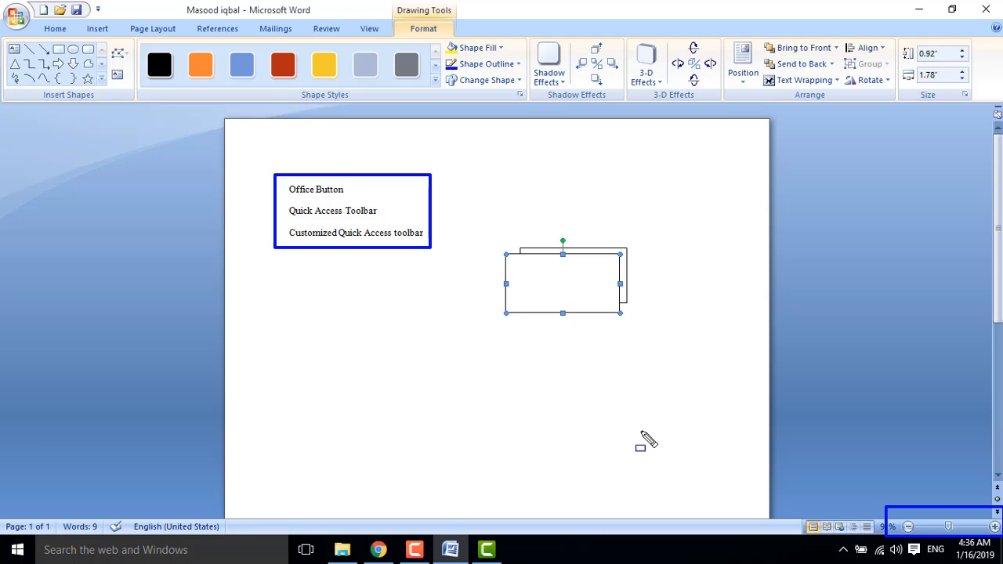
key(Escape)
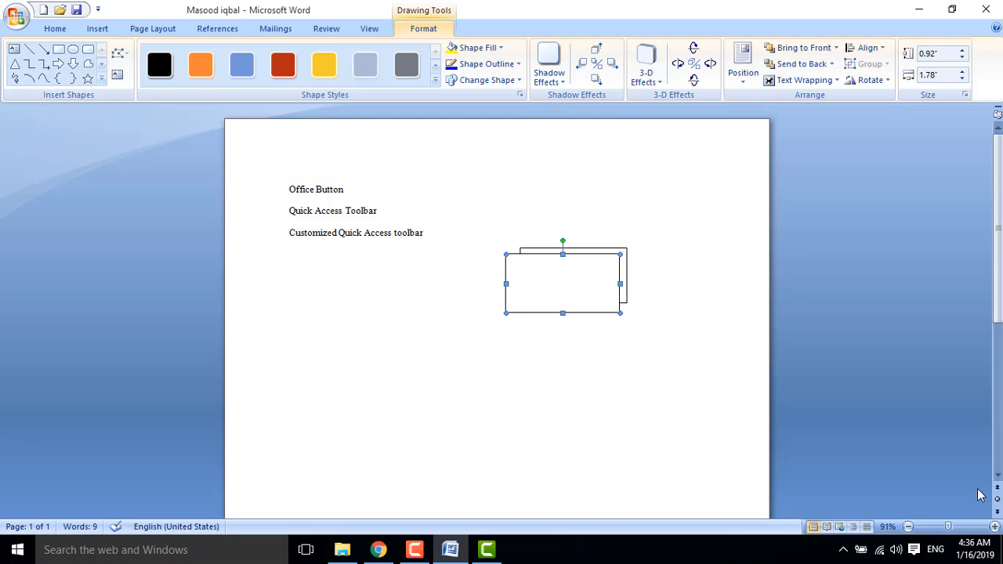
Outline the zoom-in control on screen and enlarge the document view in increments to 190%
key(ctrl+shift+d)
drag(982, 515, 1002, 535)
click(994, 527)
click(993, 526)
click(993, 527)
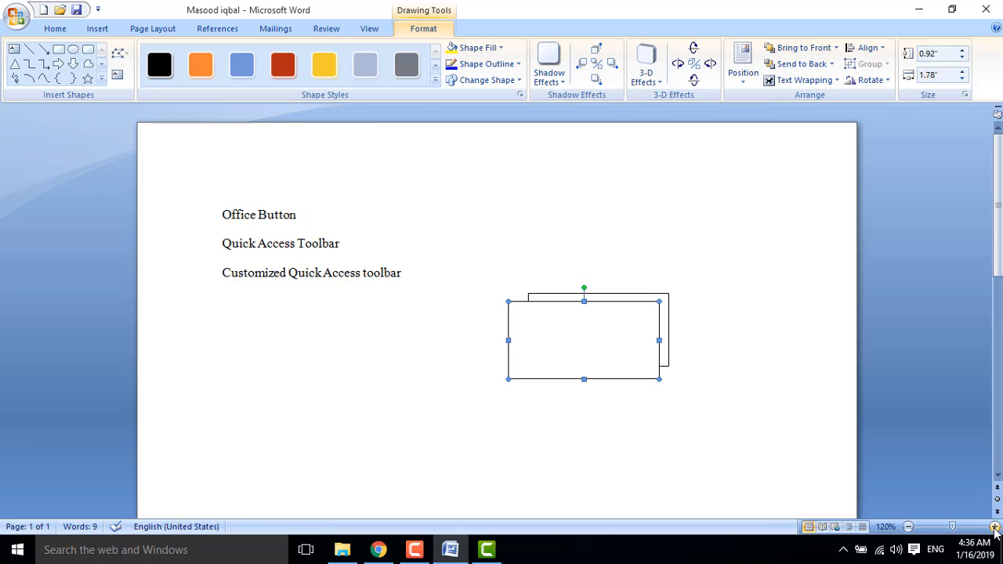
click(994, 526)
click(993, 526)
click(994, 526)
click(994, 527)
click(994, 526)
click(993, 526)
click(993, 527)
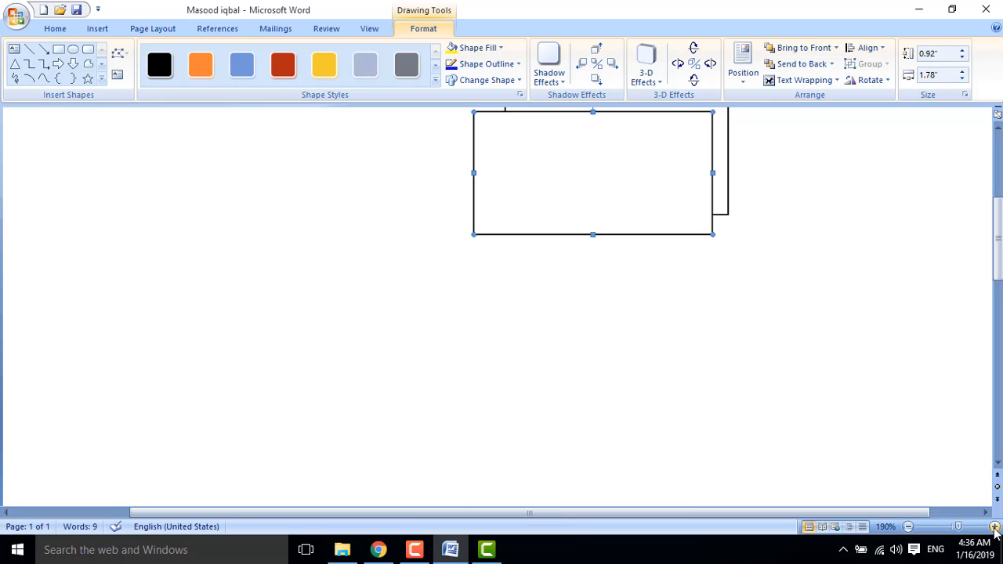
Bring the text lines into view and enlarge the document view further to 250%
drag(1000, 235, 999, 171)
drag(520, 514, 428, 514)
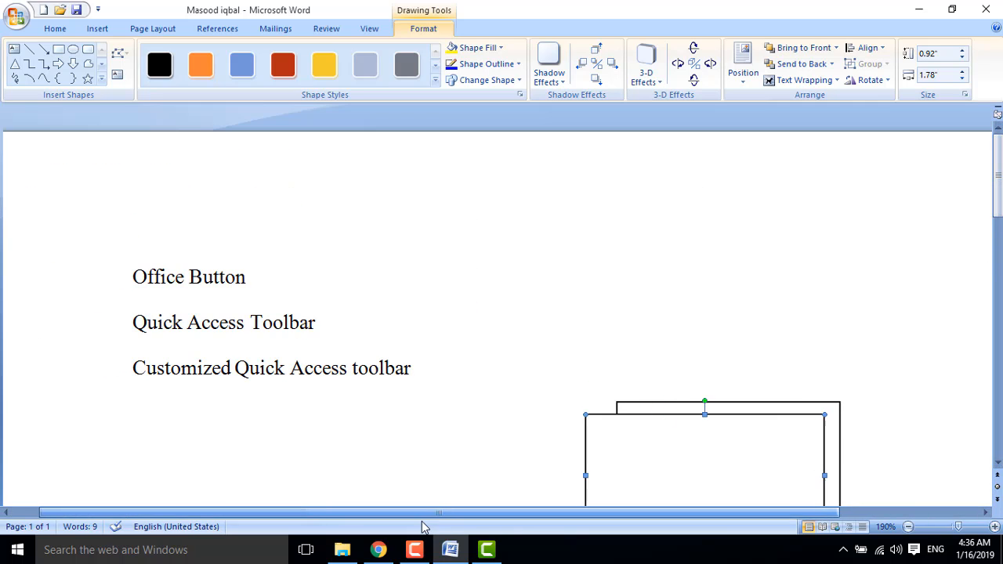
click(993, 527)
click(993, 527)
click(994, 527)
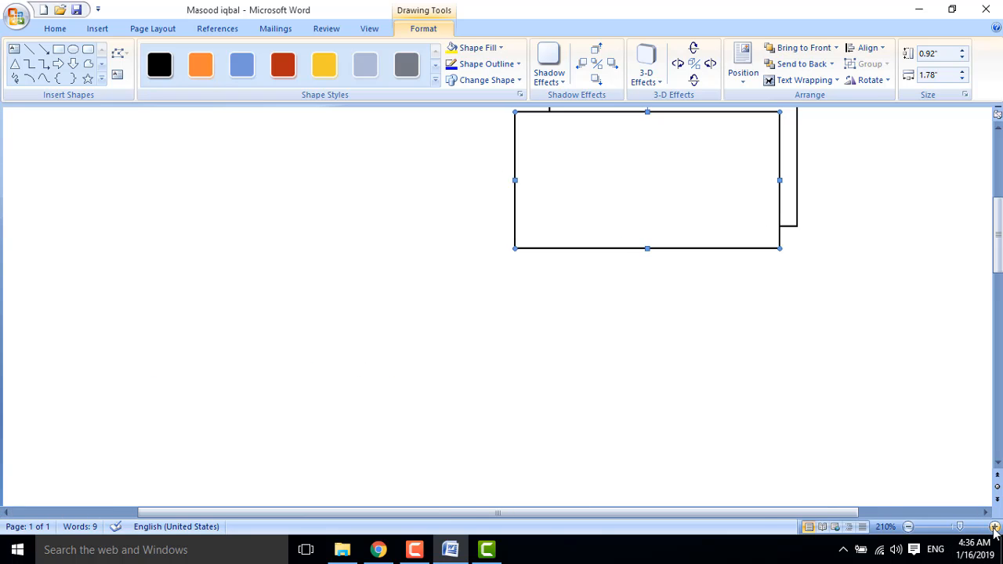
click(993, 527)
click(993, 527)
click(993, 526)
drag(1000, 211, 1000, 188)
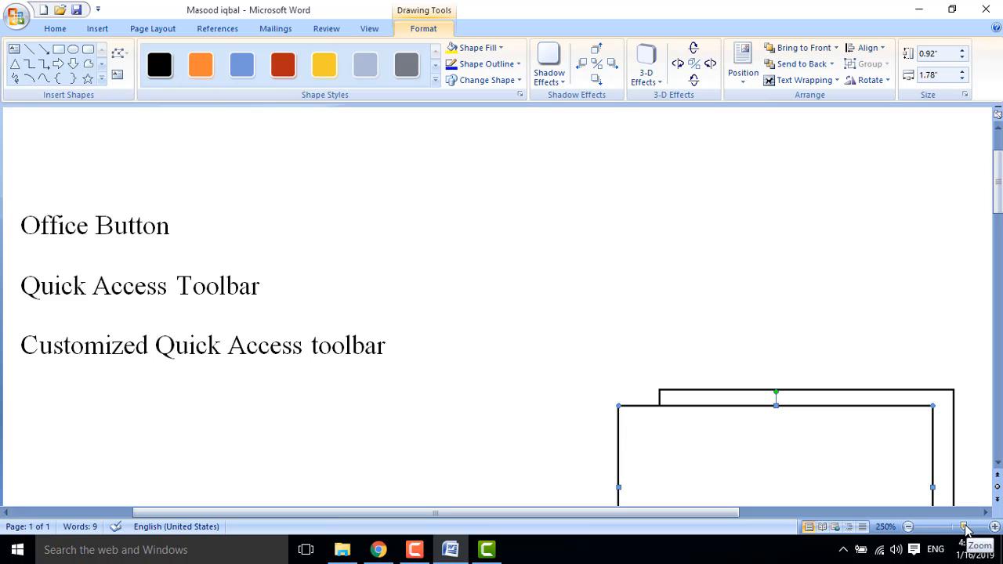
Enlarge the view to 500%, bring the text lines into view and show the Home commands
drag(963, 527, 985, 529)
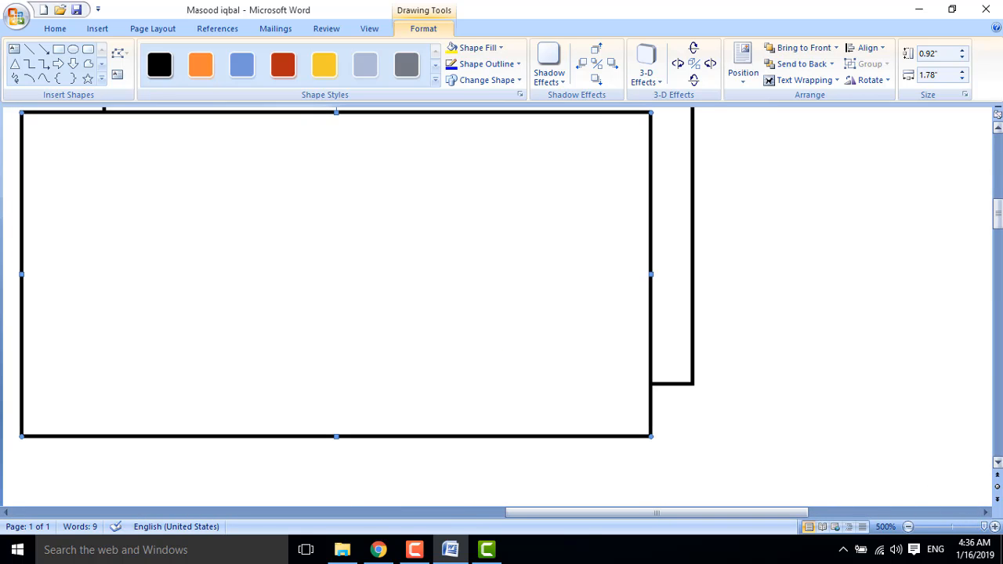
drag(999, 232, 1000, 149)
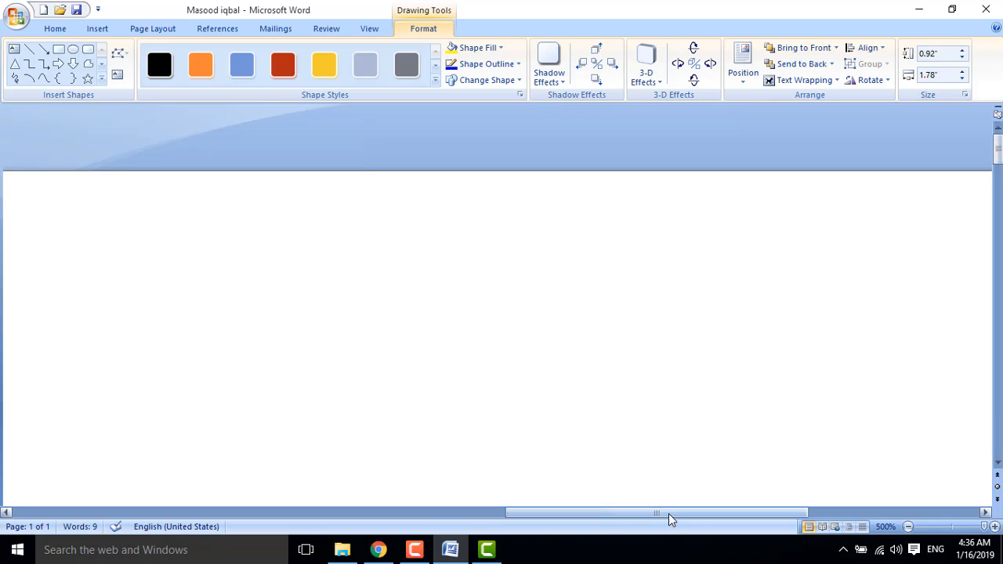
drag(668, 513, 168, 525)
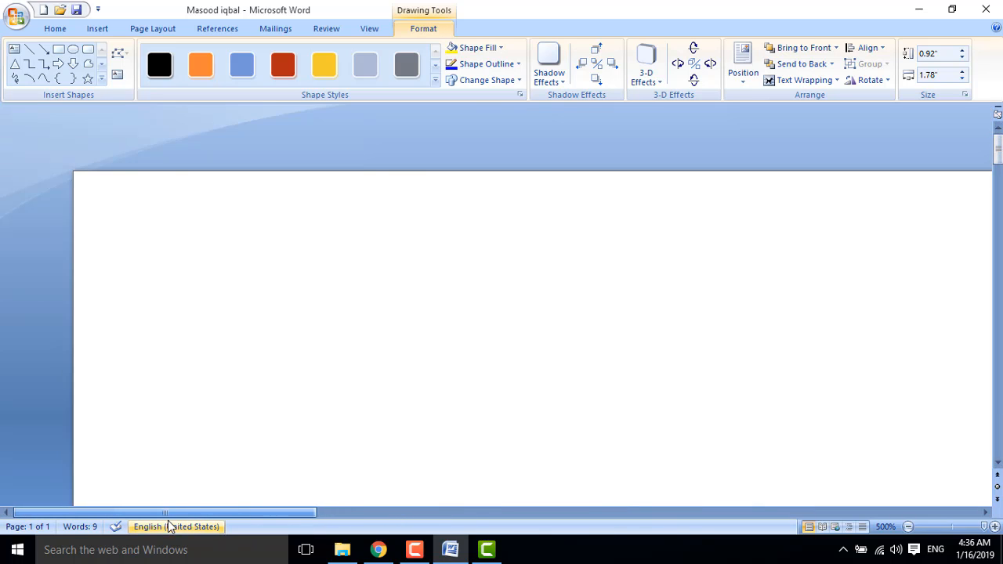
drag(1000, 148, 999, 179)
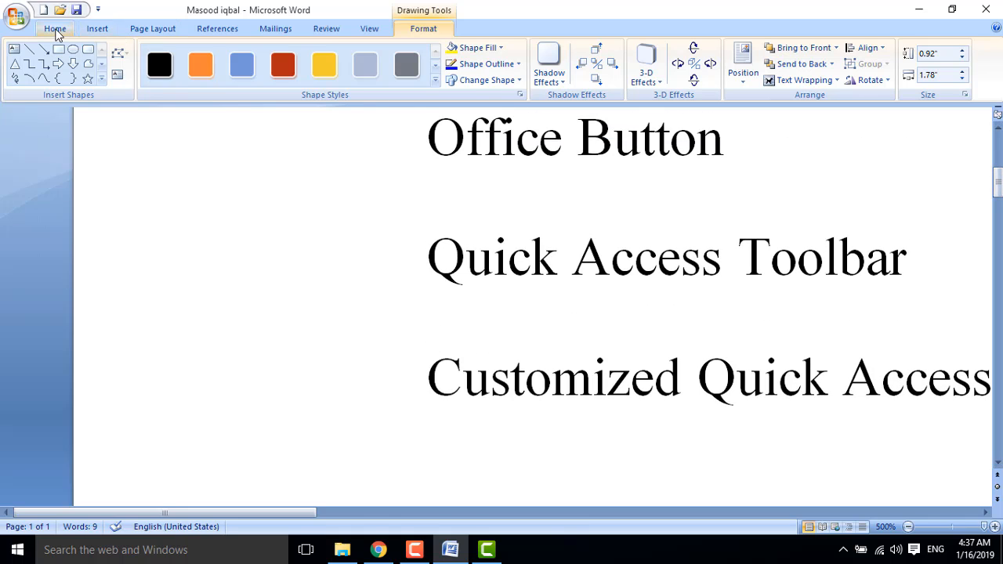
click(54, 30)
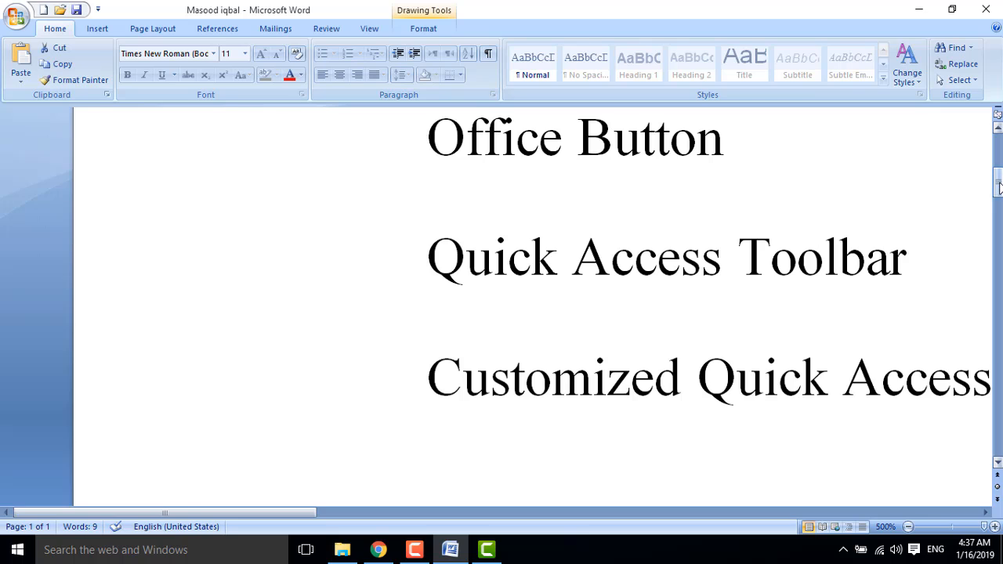
drag(998, 181, 998, 178)
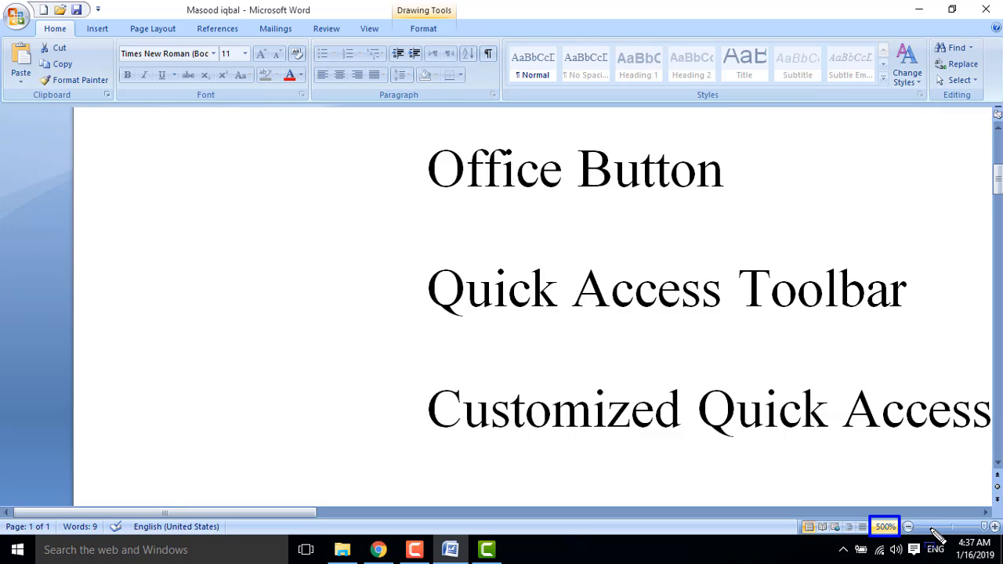
Reduce the document view to 10% and set the zoom to 100%
click(908, 527)
click(908, 526)
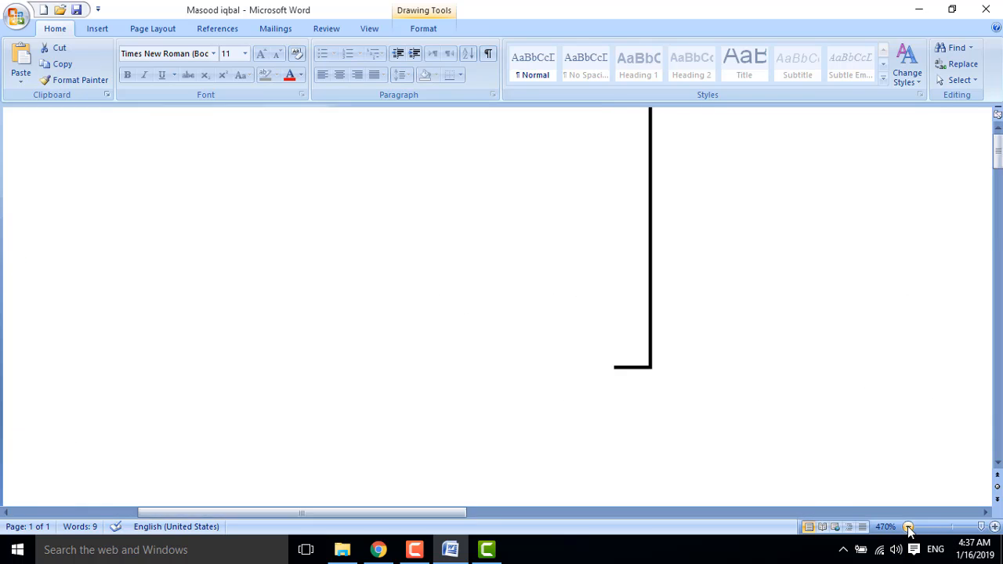
click(908, 527)
click(908, 527)
click(908, 527)
drag(908, 526, 908, 526)
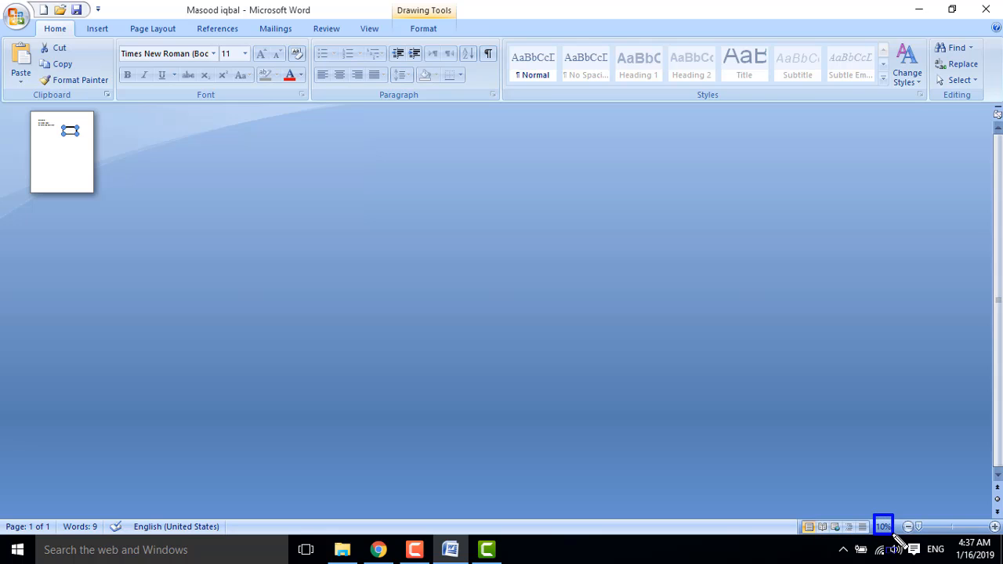
drag(919, 526, 951, 528)
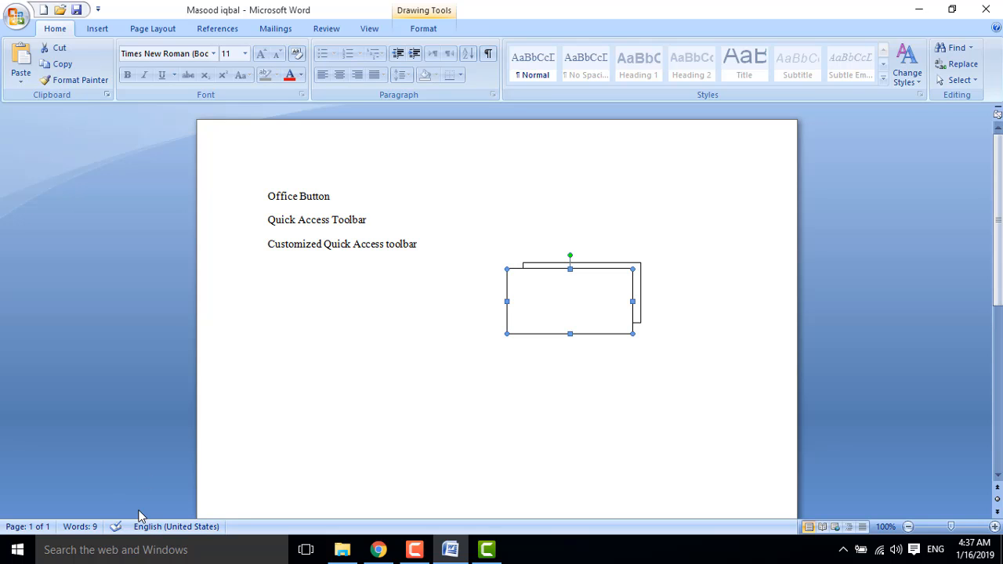
Outline the English (United States) language indicator, draw an arrow to it from the third text line, and clear the markings
mouse_move(127, 509)
mouse_down()
mouse_move(159, 556)
mouse_move(224, 553)
mouse_up()
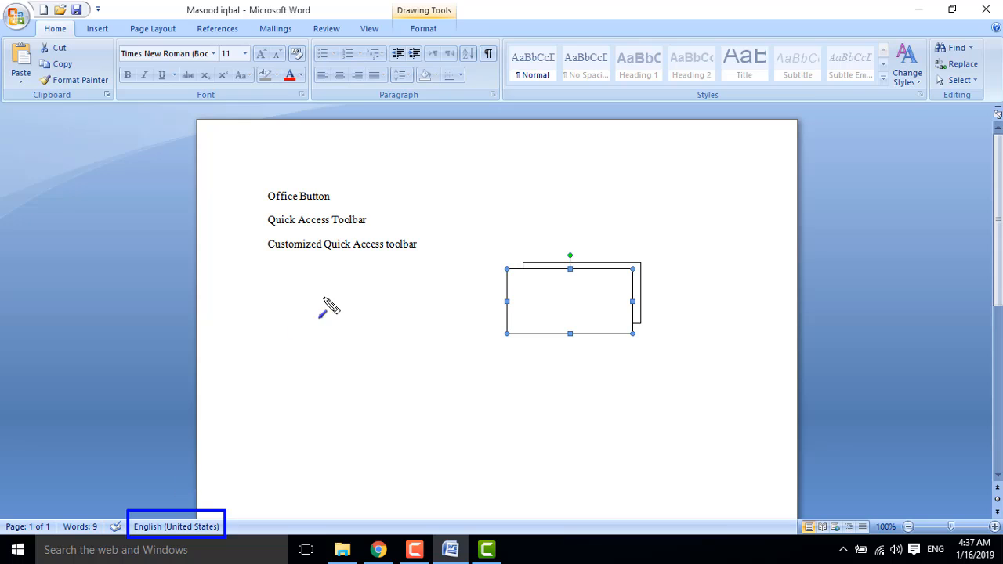
mouse_move(330, 245)
mouse_down()
mouse_move(197, 493)
mouse_move(166, 527)
mouse_move(154, 525)
mouse_up()
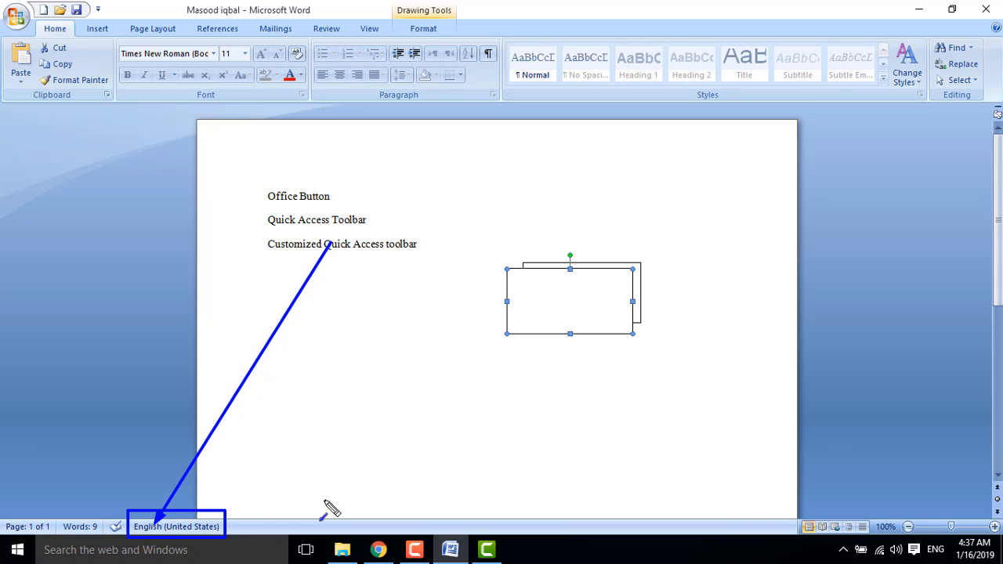
key(Escape)
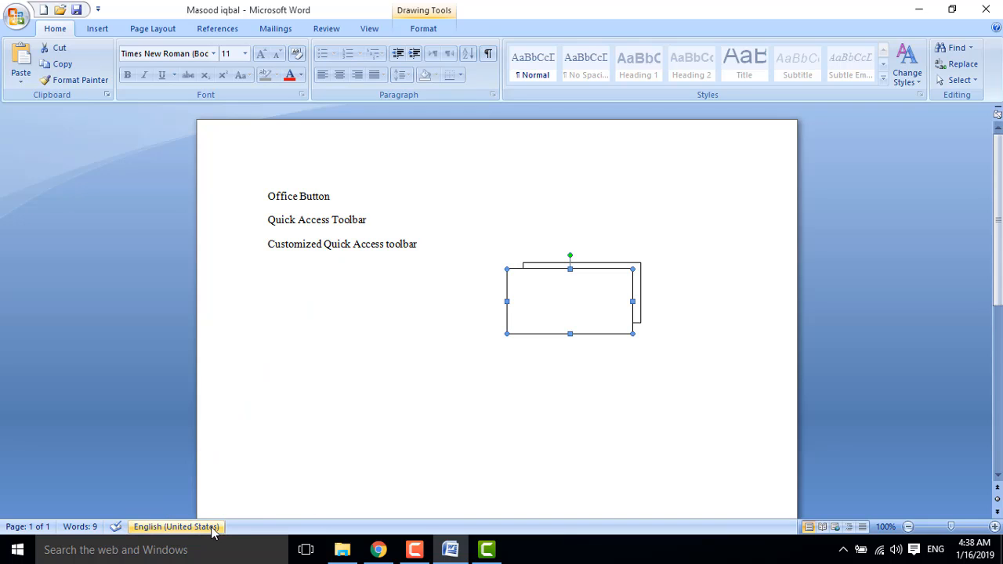
Open the Language settings, outline Urdu (Pakistan) and the Windows input language indicator on screen, and cancel the dialog
click(195, 529)
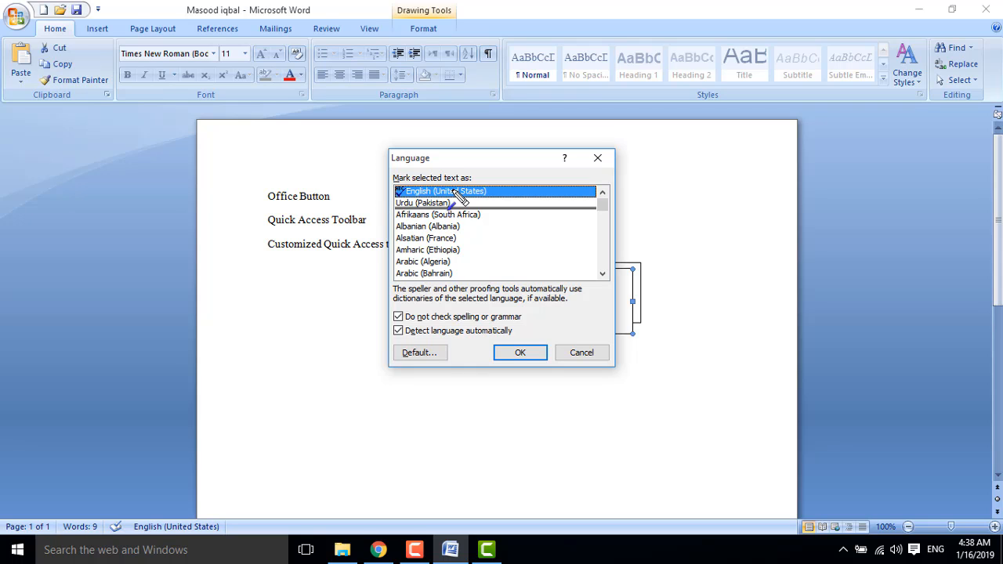
key(f)
drag(389, 193, 459, 212)
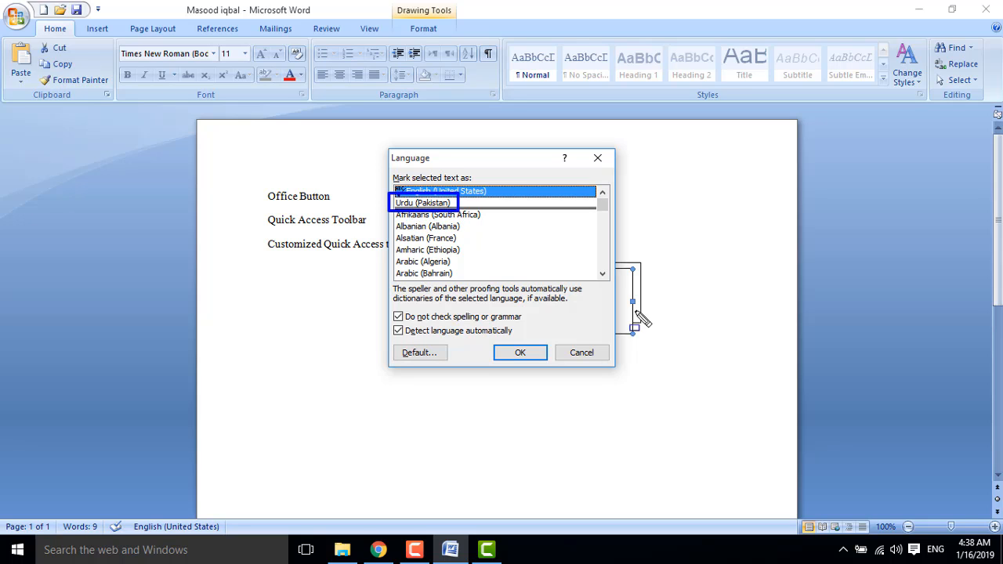
drag(923, 538, 950, 558)
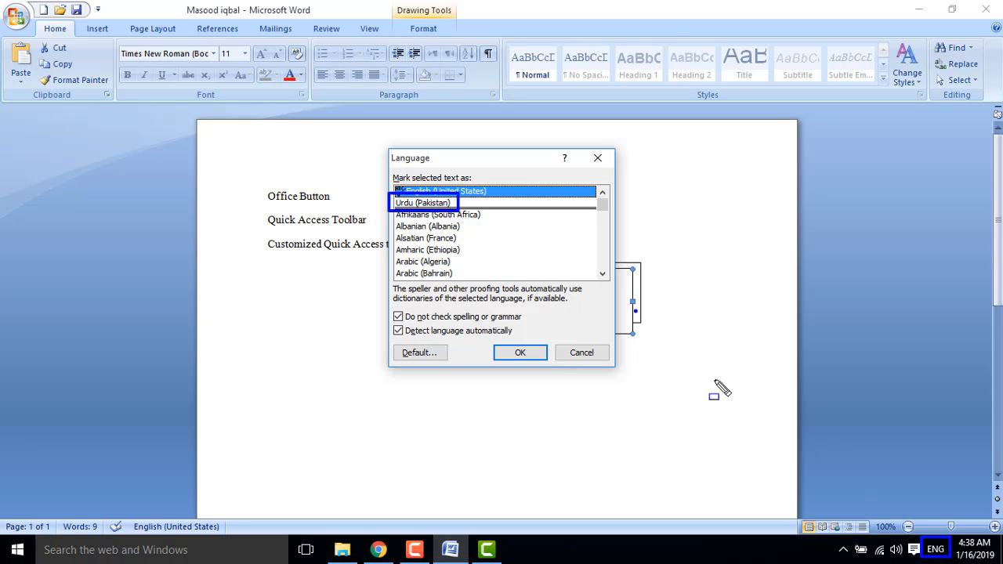
click(584, 356)
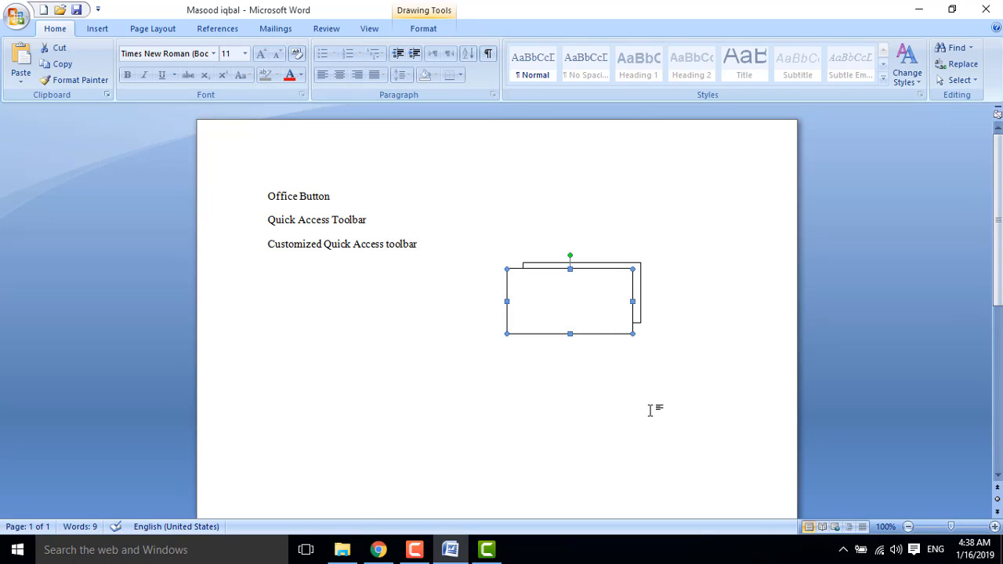
Switch the keyboard language to Urdu and enter "کمپیوٹر کیا ہے؟؟؟" on the line below the list
key(alt+shift)
click(429, 306)
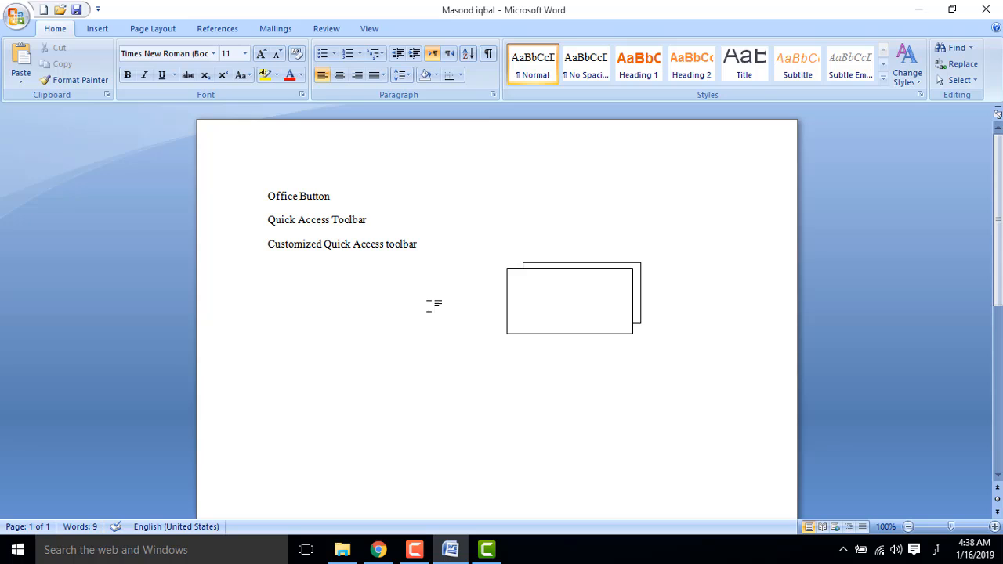
text(کمپ)
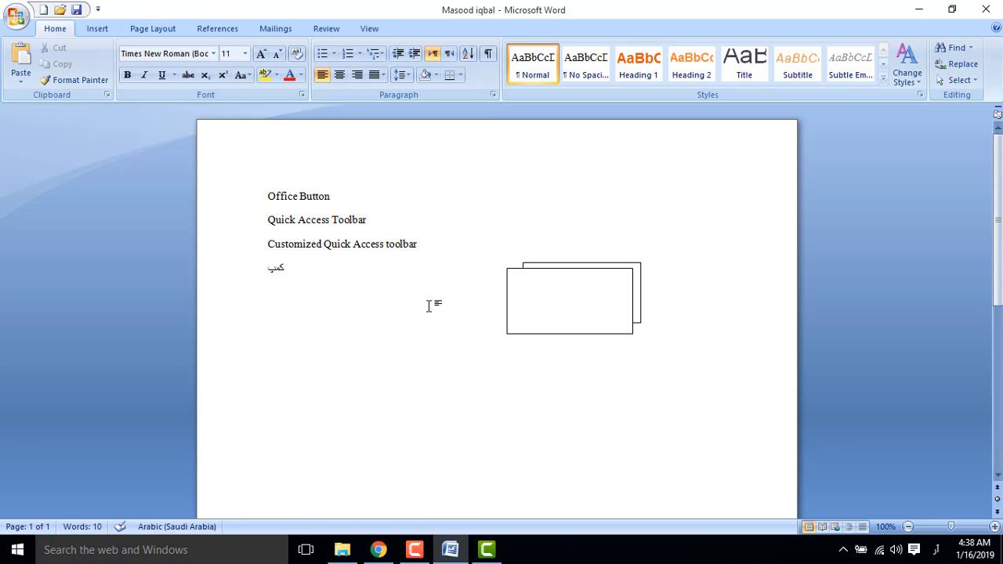
text(یوٹر کیا ہے؟؟؟)
Select the Urdu line below the list and set its font to Jameel Noori Nastaleeq
drag(262, 271, 339, 272)
click(338, 272)
drag(267, 267, 334, 275)
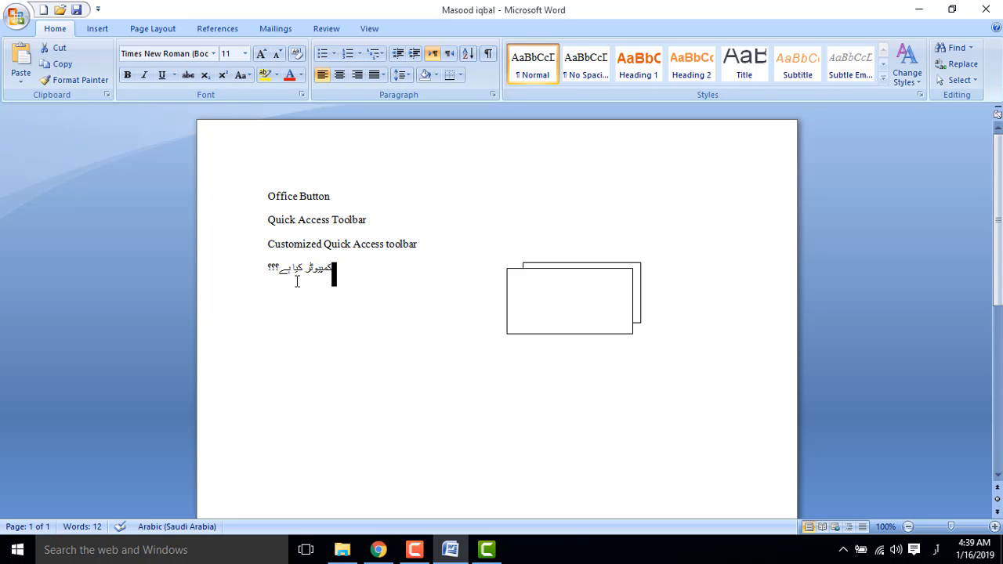
drag(267, 269, 321, 271)
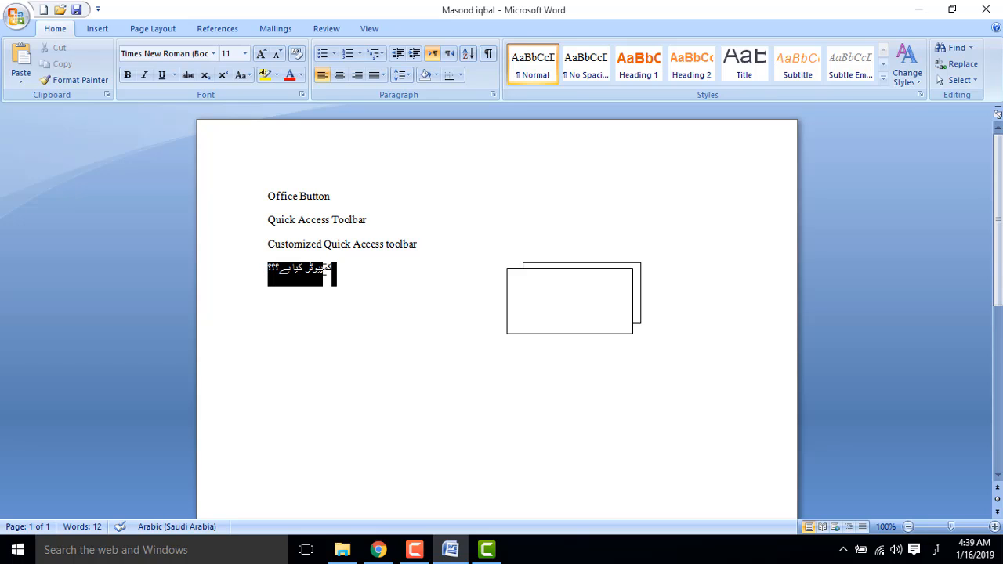
click(214, 53)
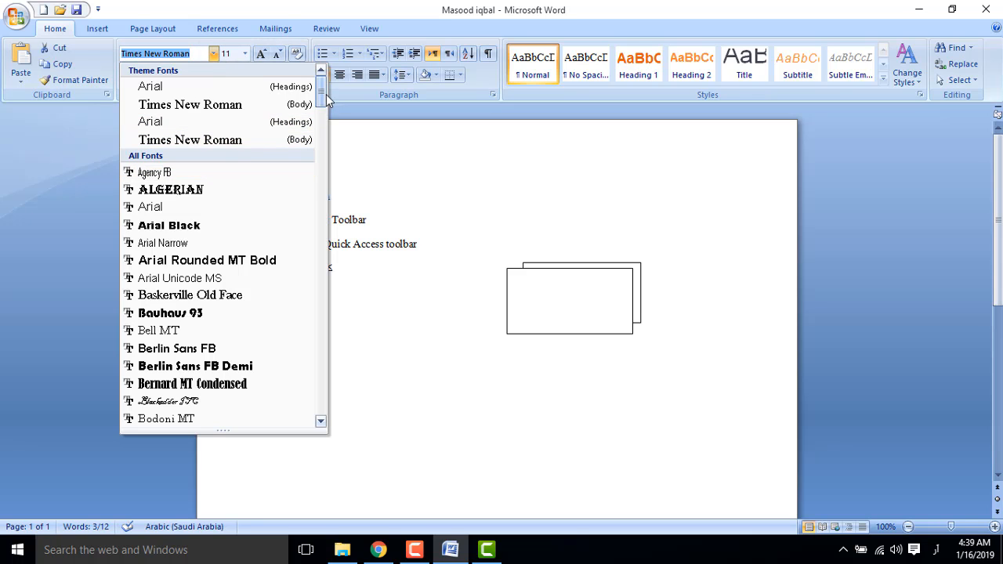
drag(322, 100, 320, 230)
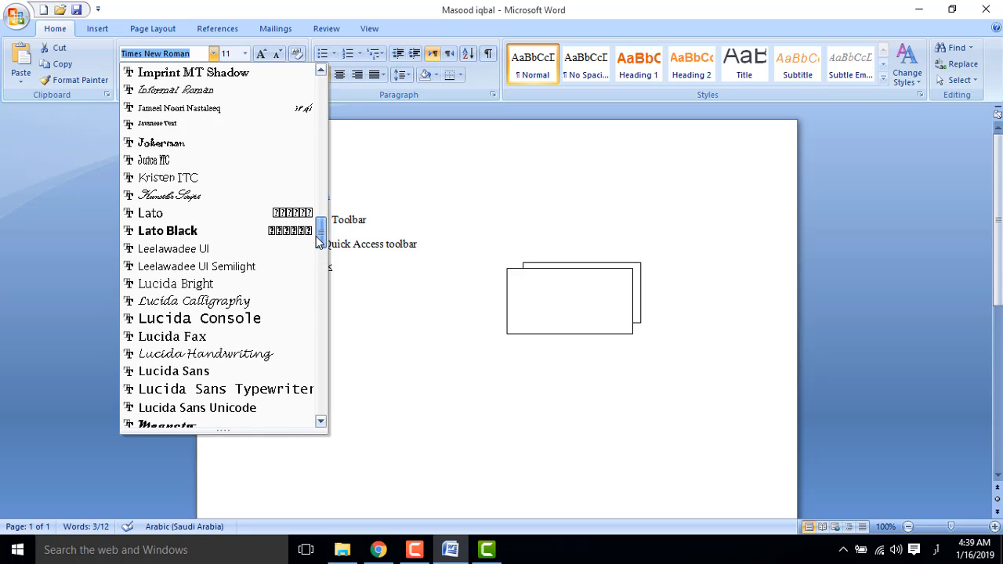
click(234, 109)
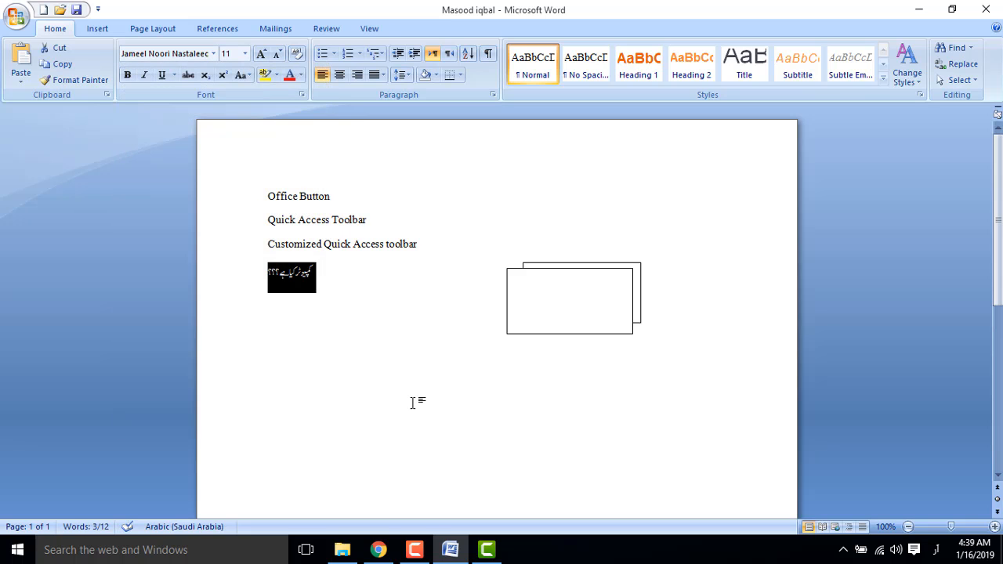
Select the whole Urdu line below the list and set its font size to 36
click(273, 307)
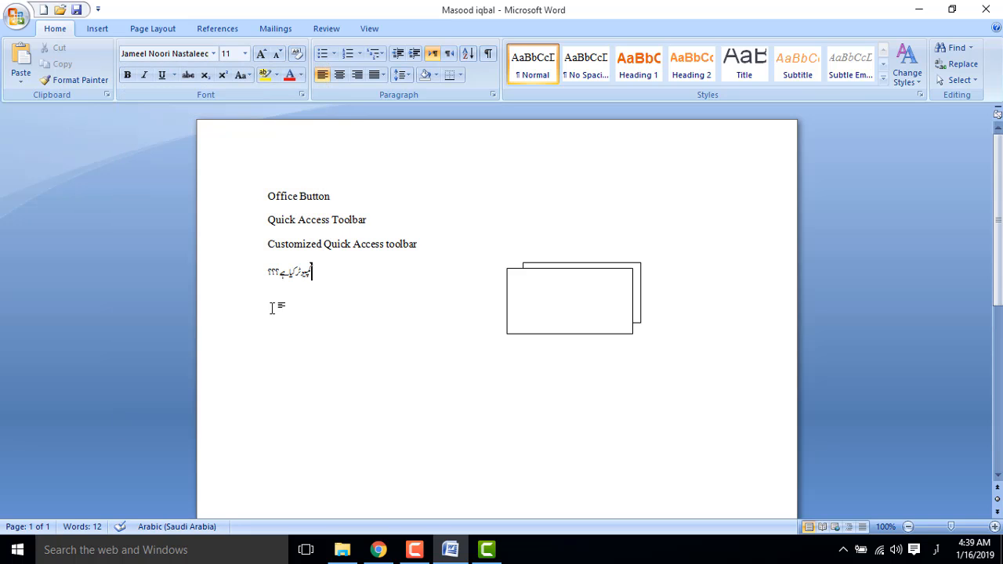
click(994, 527)
click(993, 527)
click(993, 527)
click(993, 527)
click(994, 527)
click(993, 527)
click(993, 527)
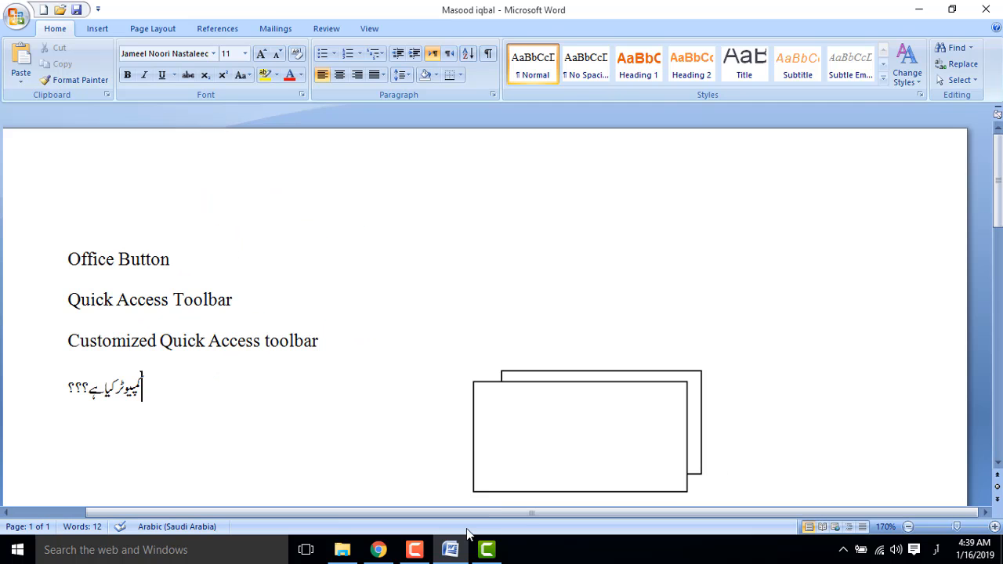
drag(453, 510, 339, 509)
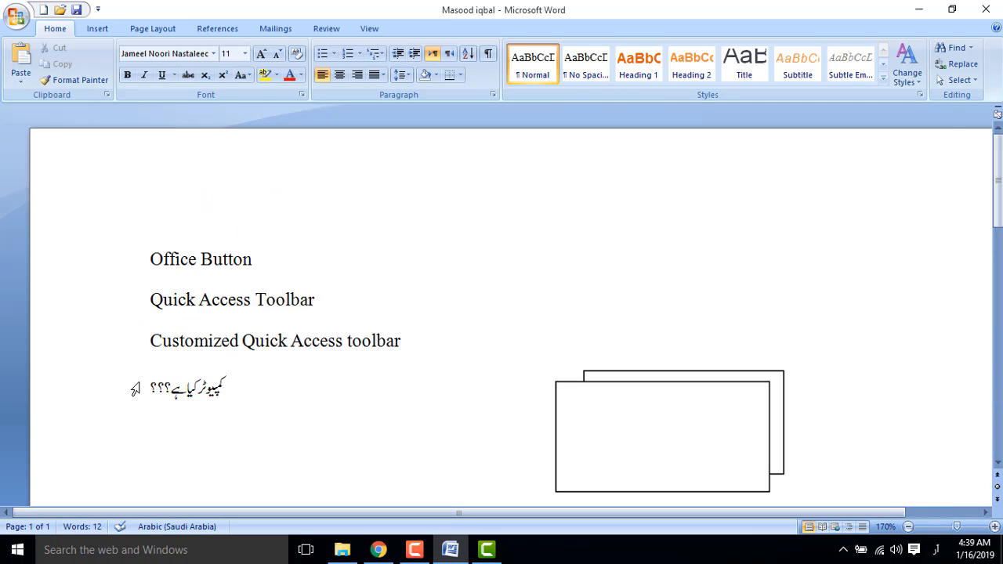
drag(149, 386, 242, 388)
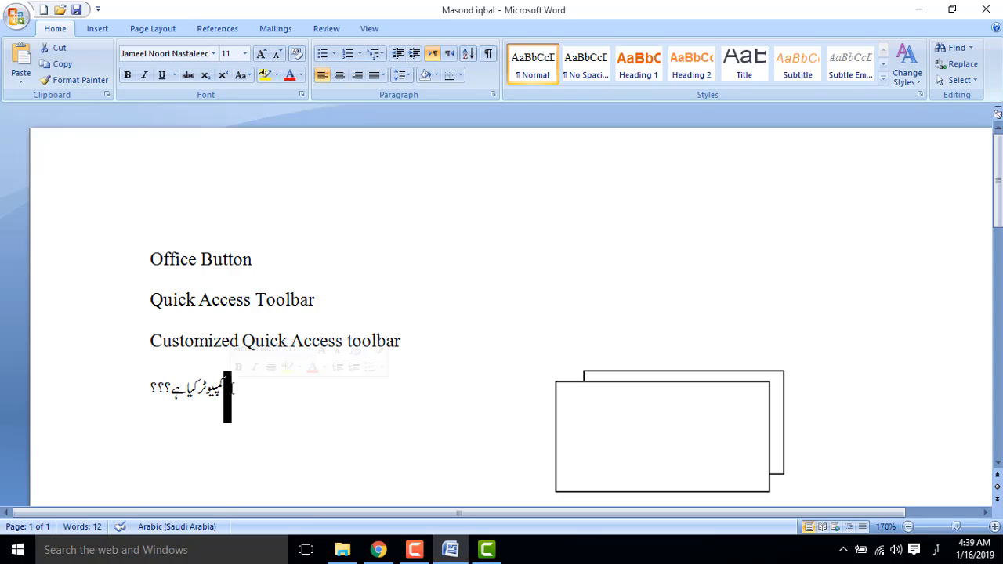
triple_click(233, 390)
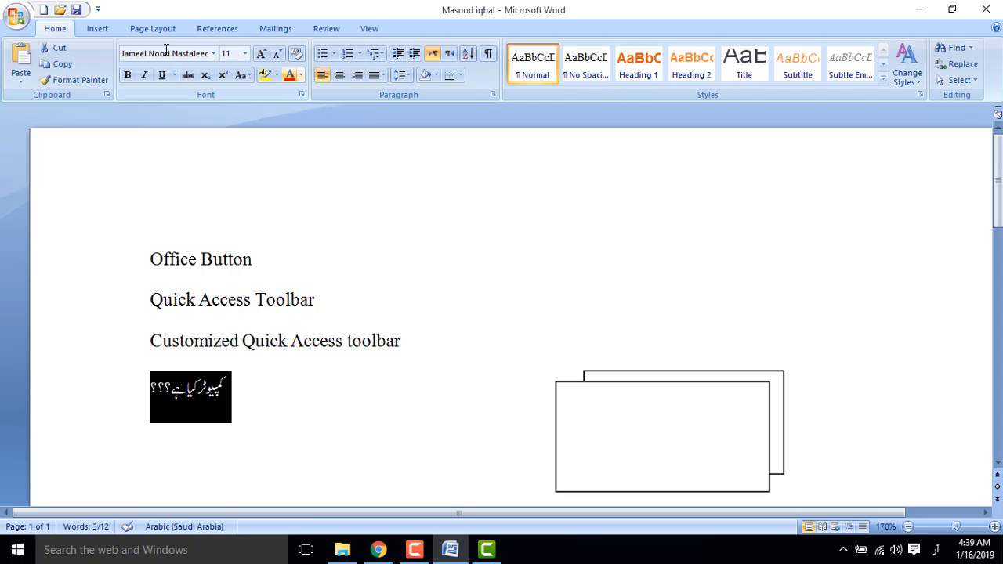
click(244, 54)
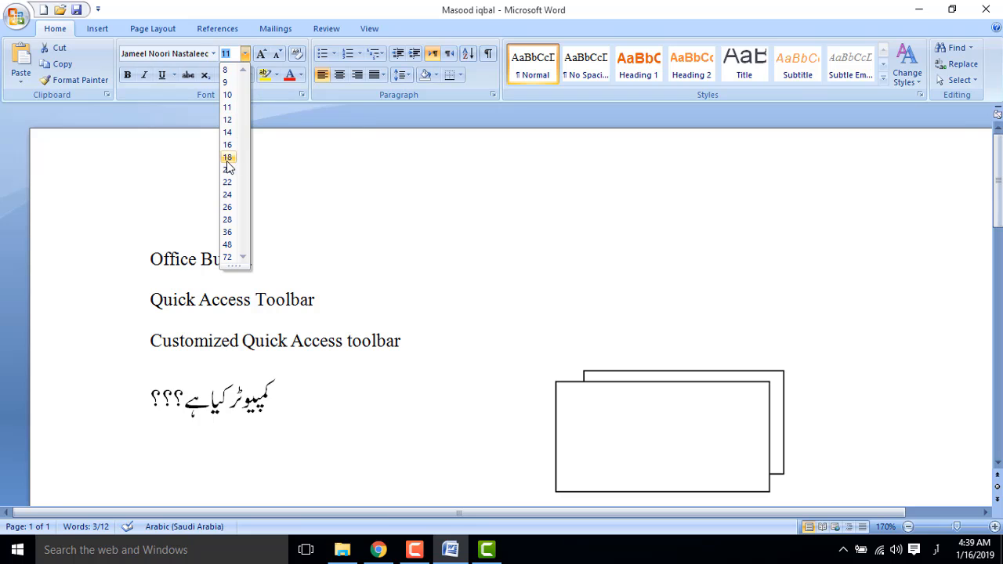
click(227, 232)
Change the font colour of the selected Urdu line to red and deselect it
click(302, 75)
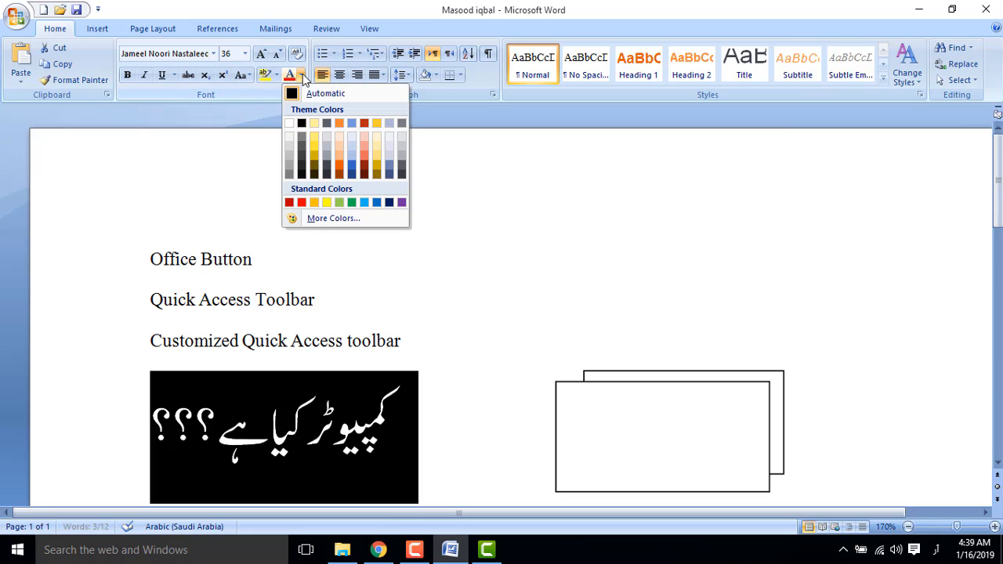
click(302, 203)
click(439, 410)
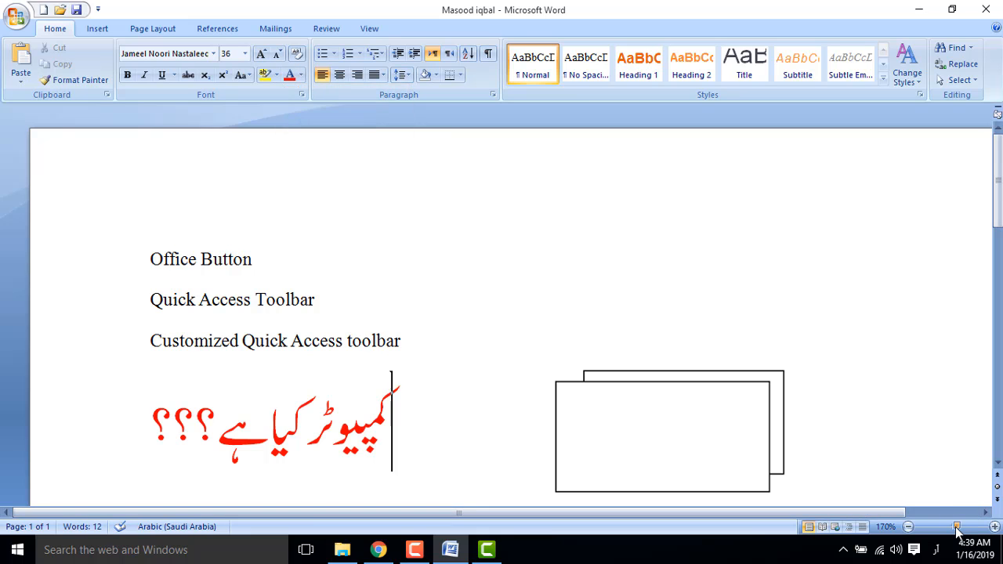
Return the zoom to 100% and delete the red Urdu line below the list
drag(956, 529, 950, 528)
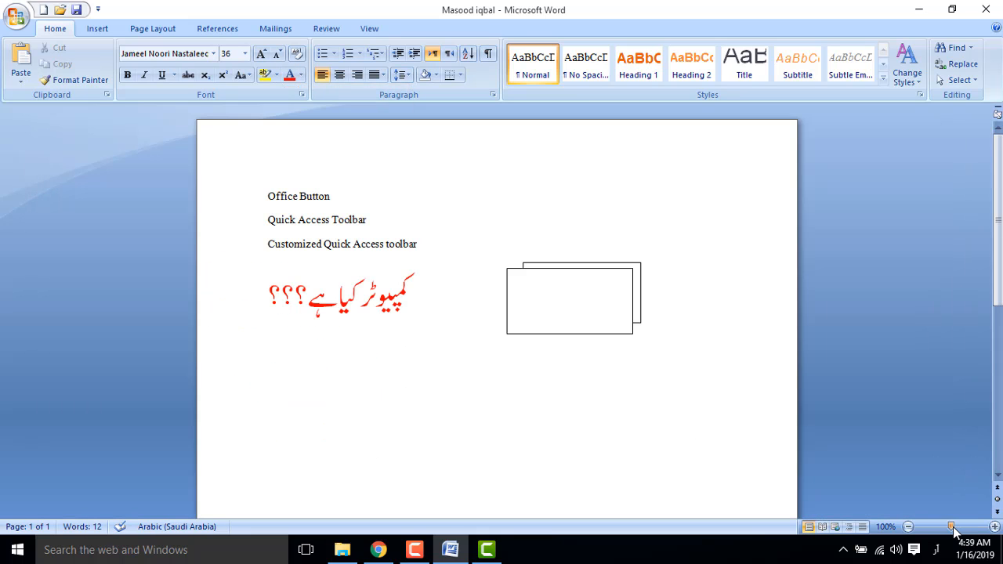
mouse_move(416, 314)
mouse_down()
mouse_move(336, 314)
mouse_move(362, 301)
mouse_move(421, 298)
mouse_move(411, 301)
mouse_up()
click(438, 318)
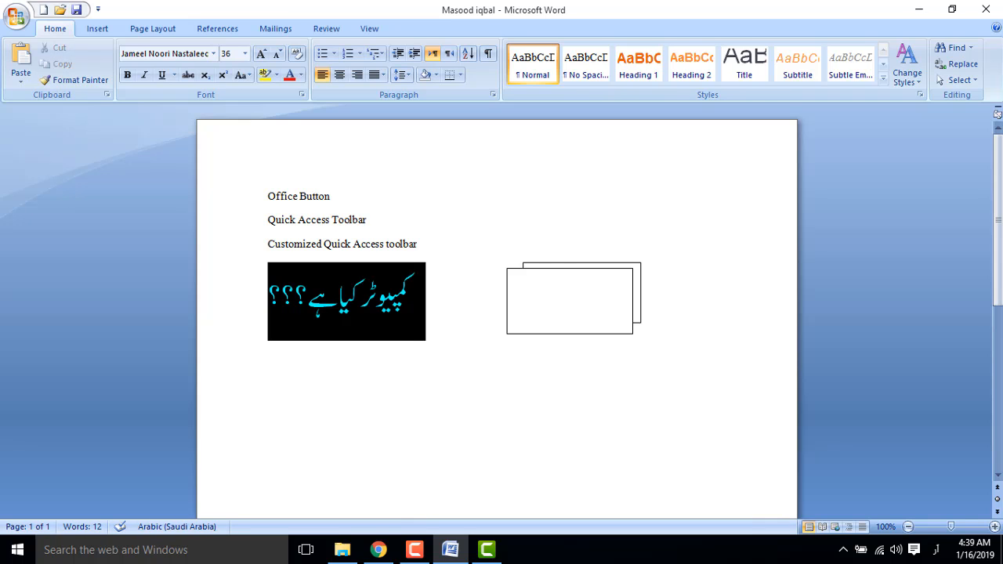
key(Delete)
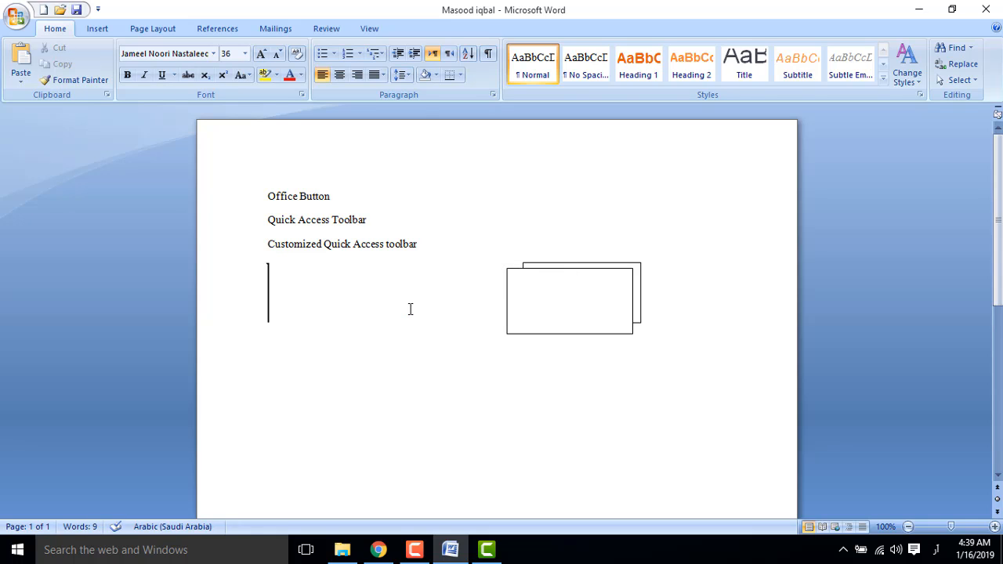
Switch the keyboard language to English and enter the misspelled word "Infromation" below the list
key(alt+shift)
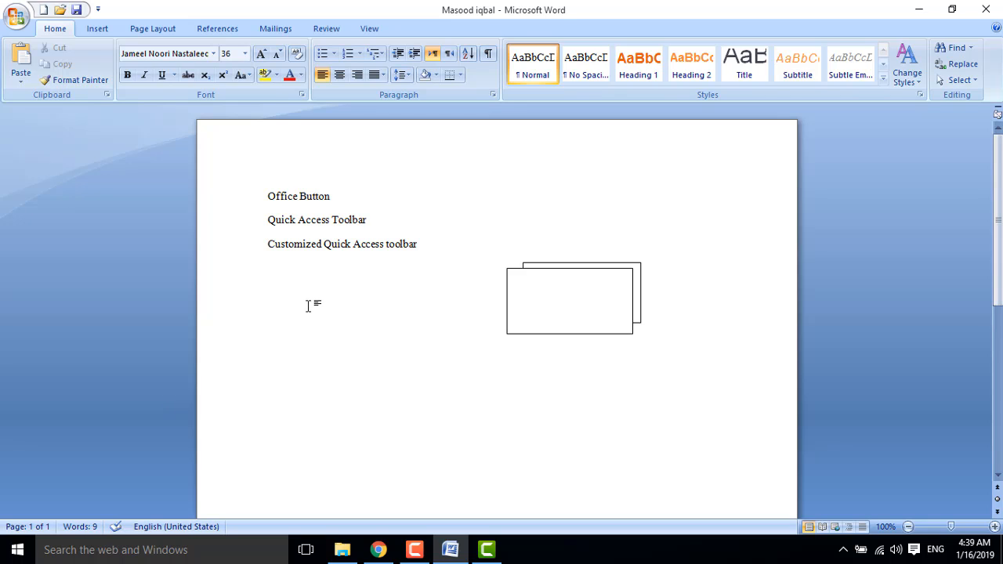
text(In)
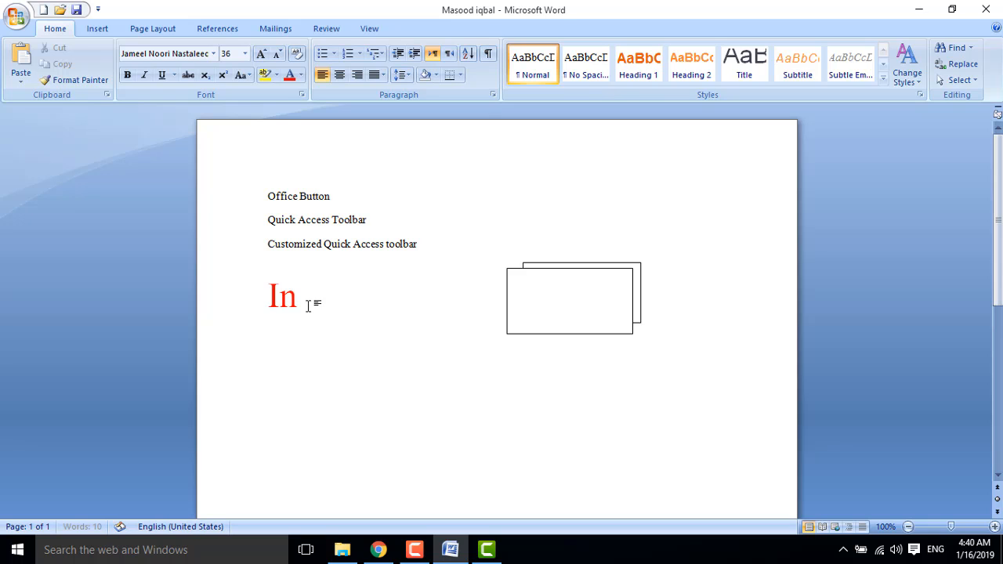
text(fromaion)
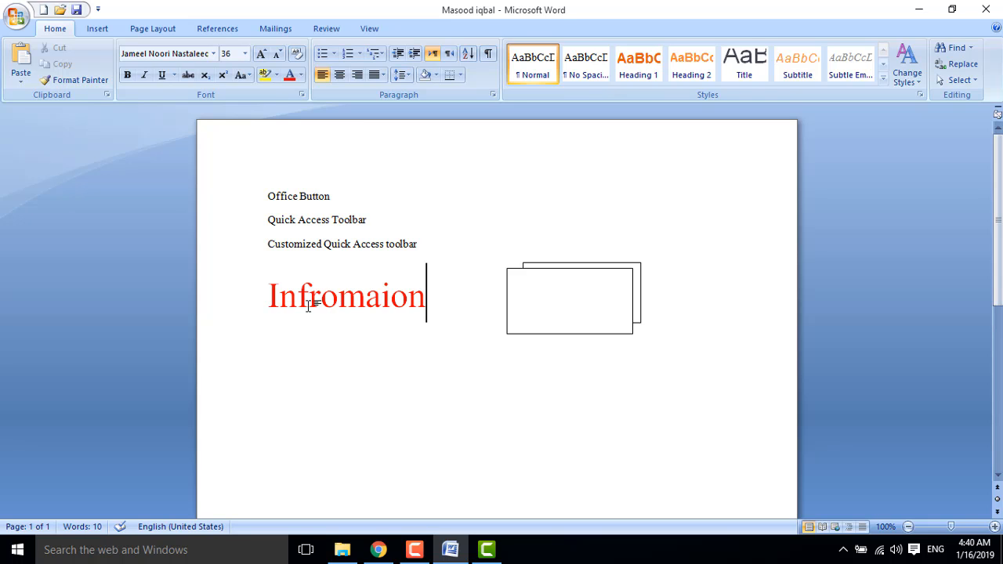
key(BackSpace)
key(BackSpace)
key(BackSpace)
text(tion)
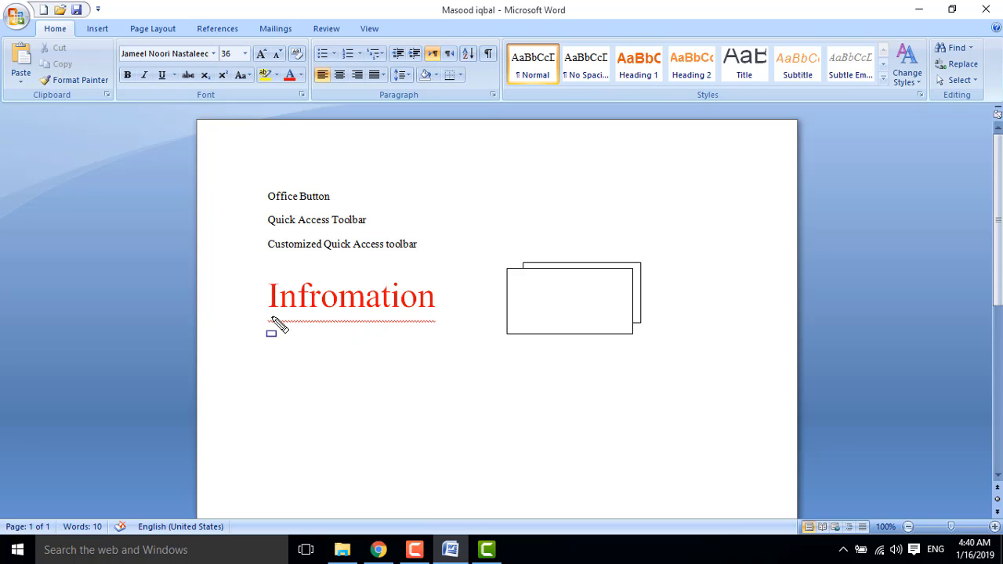
Outline the wavy underline beneath "Infromation", draw an arrow to it from the proofing indicator, and clear the markings
drag(259, 311, 447, 333)
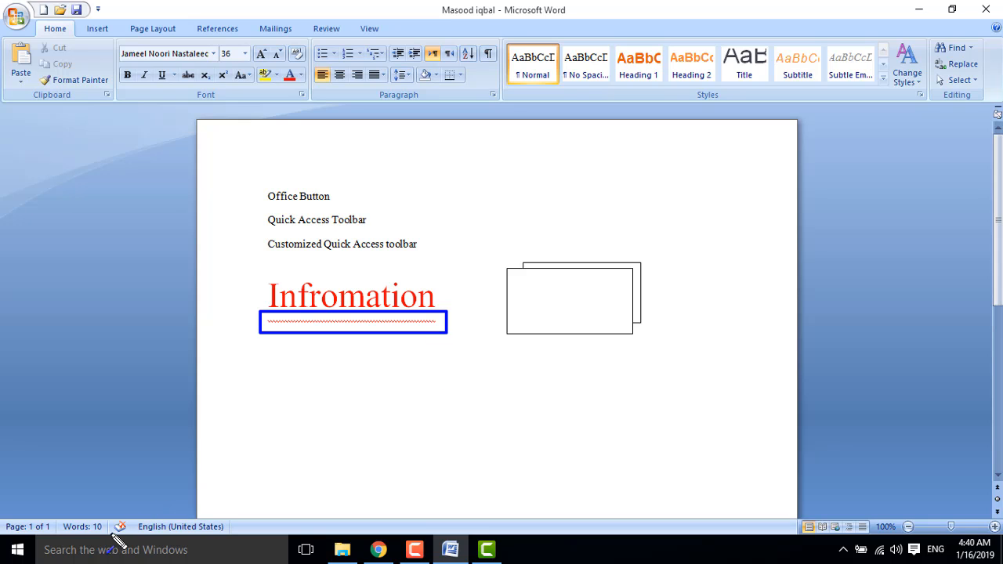
drag(119, 524, 302, 333)
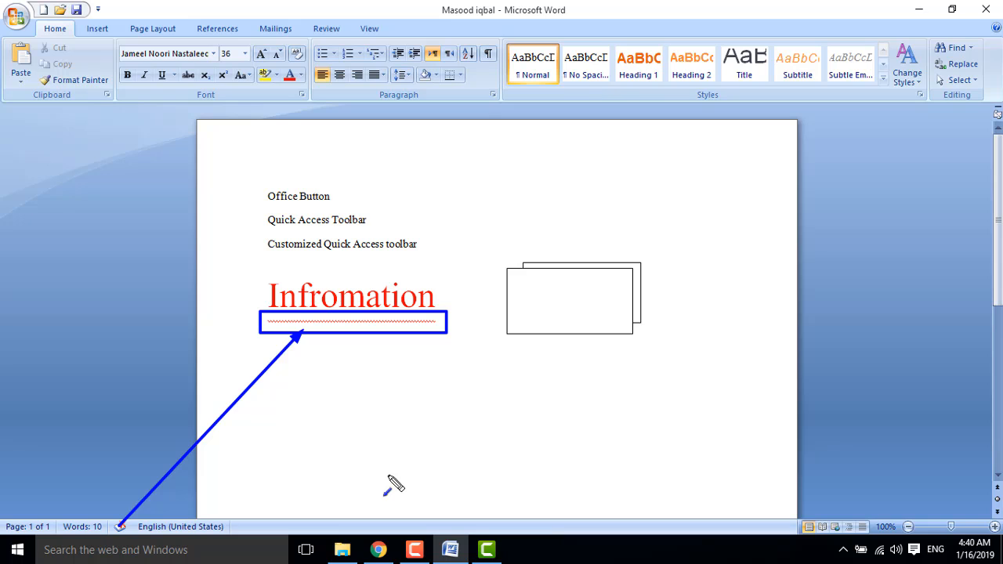
key(Escape)
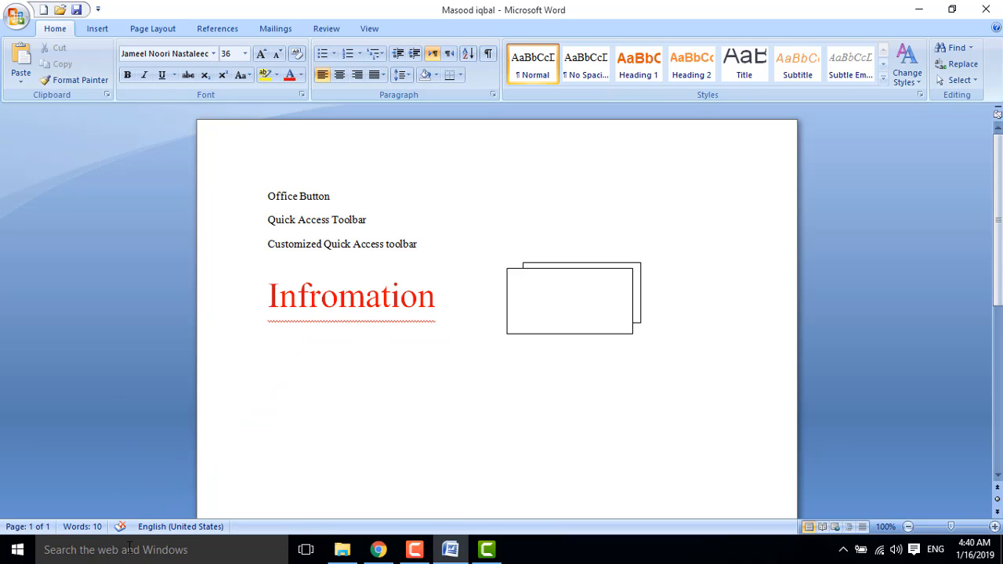
Correct the misspelled word to the proofing suggestion "Information", draw an arrow to it from the proofing indicator, and clear the arrow
click(121, 529)
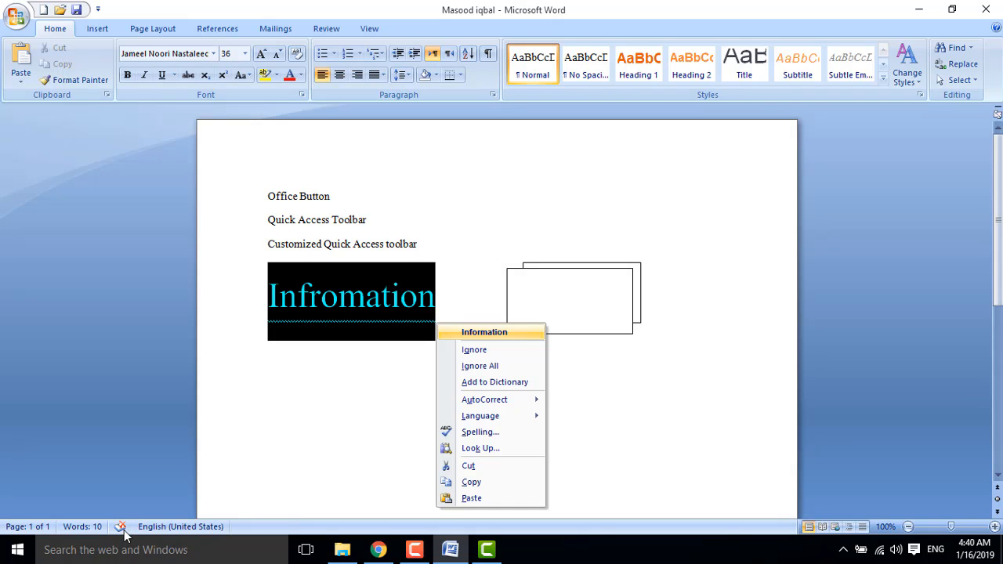
click(474, 332)
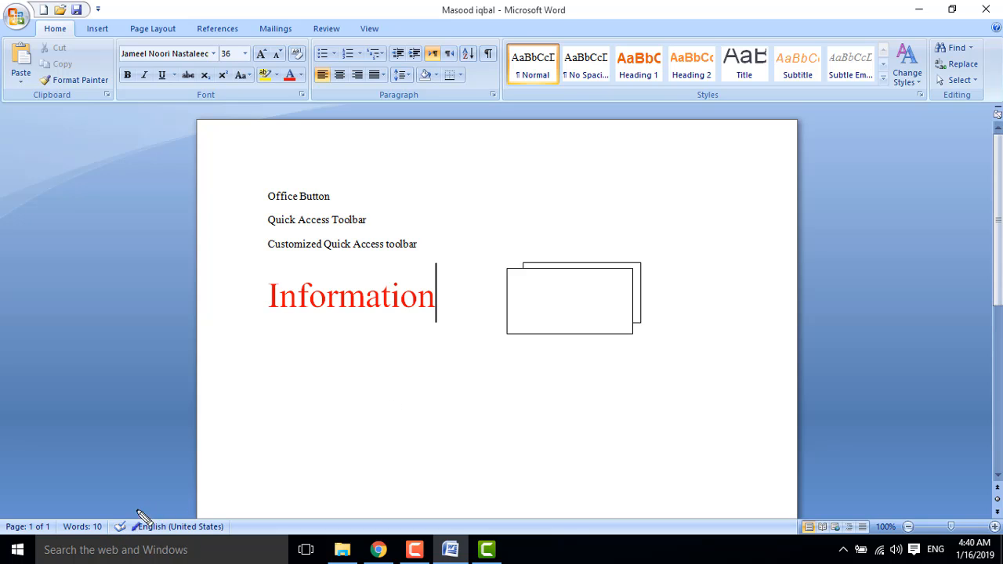
drag(126, 520, 301, 310)
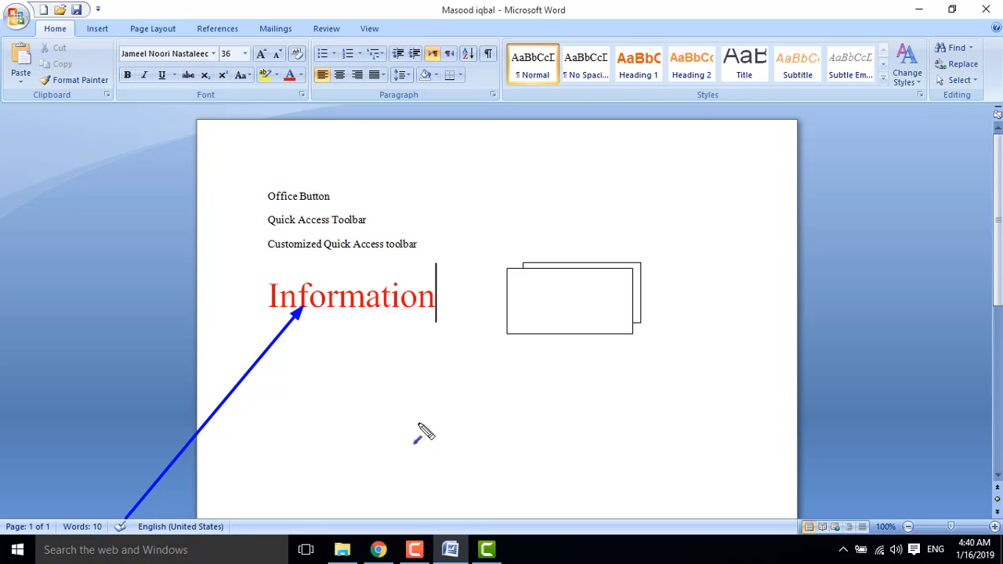
key(Escape)
Delete both overlapping rectangles beside the text
click(581, 288)
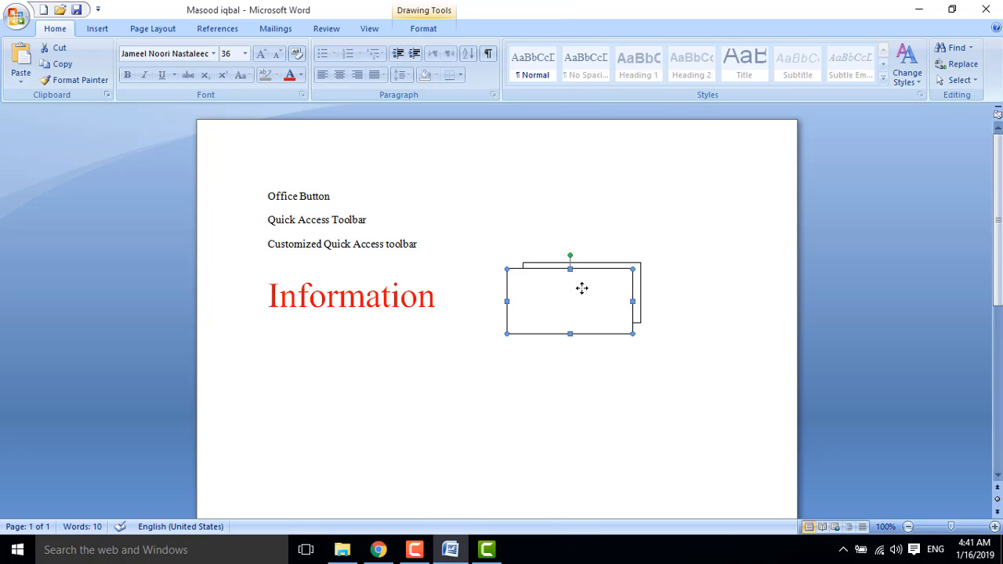
key(Delete)
click(581, 288)
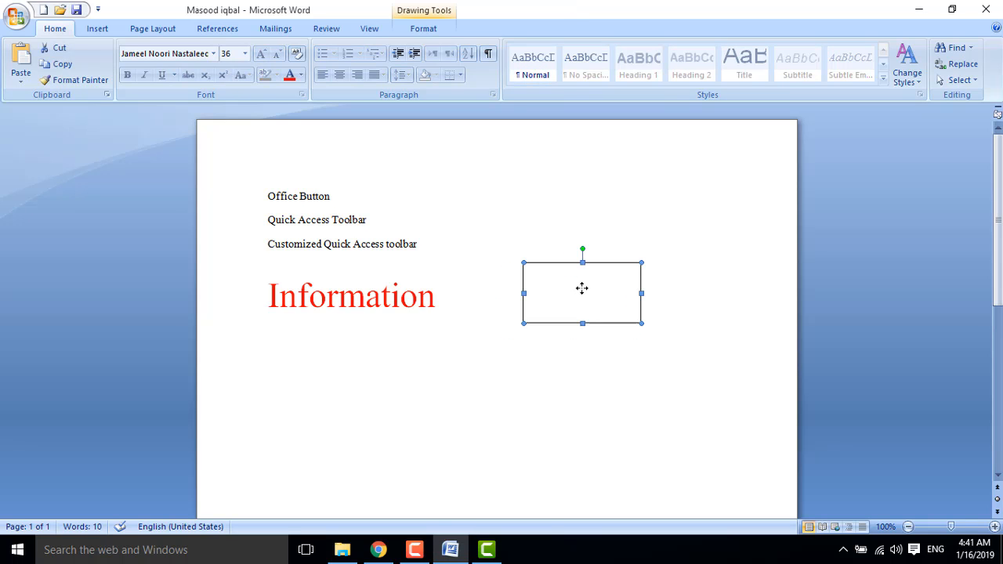
key(Delete)
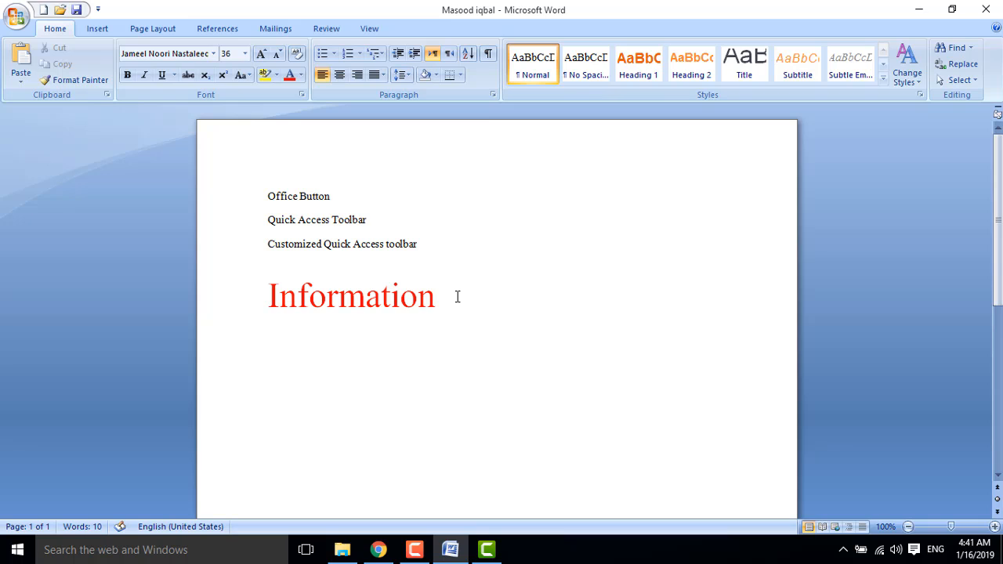
Add "Technology" after "Information" with two spaces between the words, and start a new paragraph
text(Technology)
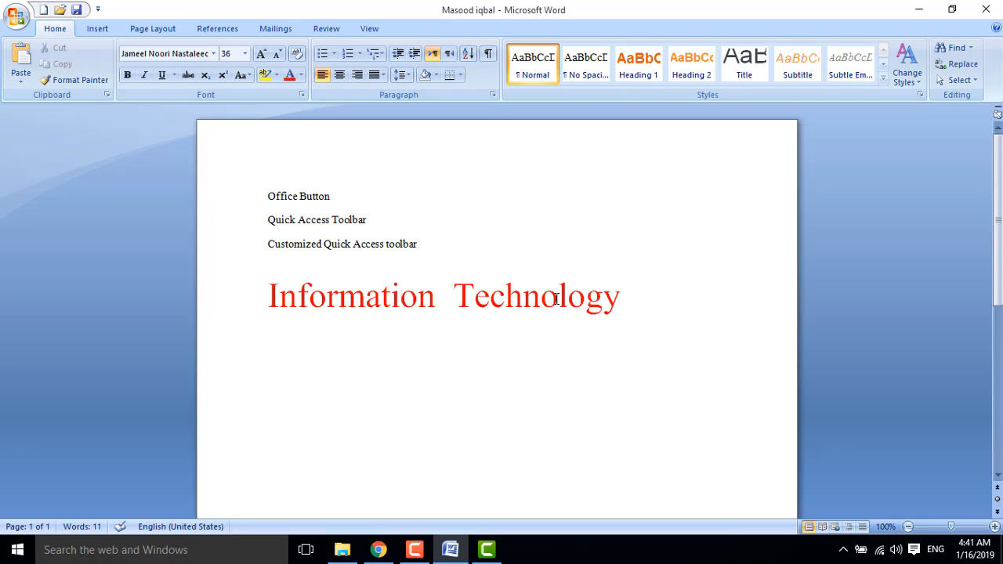
key(Return)
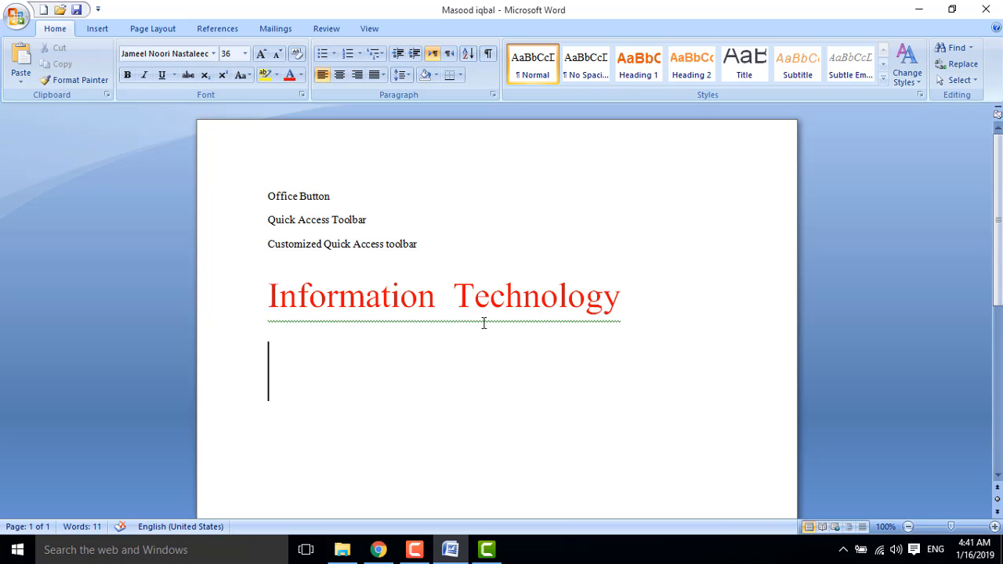
Outline the green wavy underline beneath "Information Technology", draw an arrow to it from the proofing indicator, and clear the markings
click(994, 526)
click(994, 526)
click(994, 527)
click(994, 527)
click(994, 526)
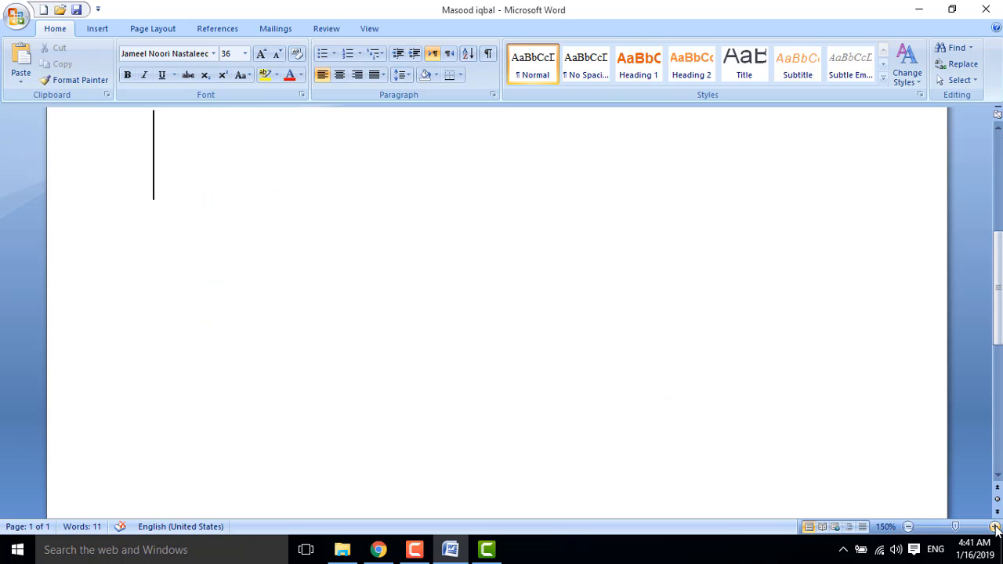
scroll(198, 348, up, 3)
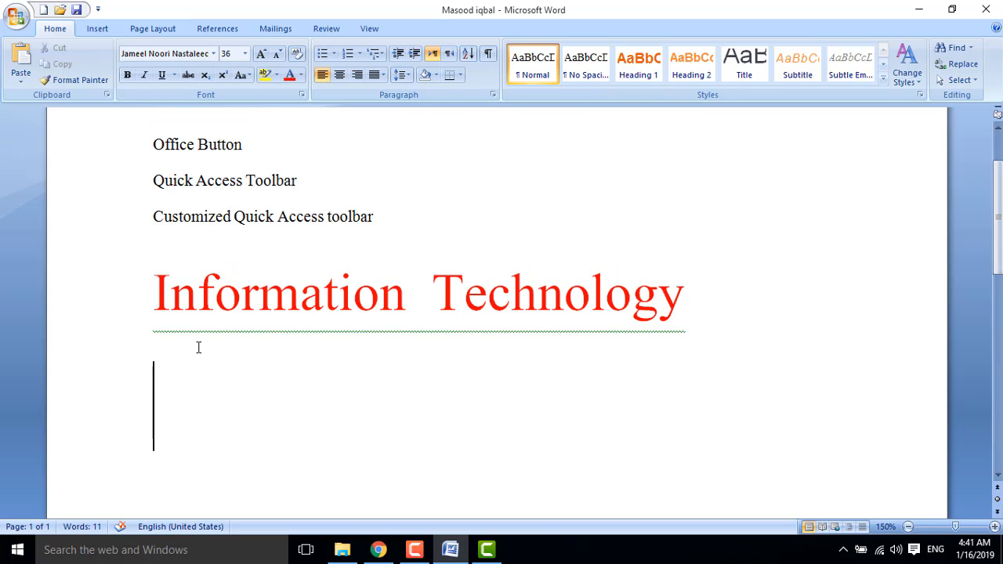
mouse_move(146, 321)
mouse_down()
mouse_move(363, 342)
mouse_move(698, 340)
mouse_up()
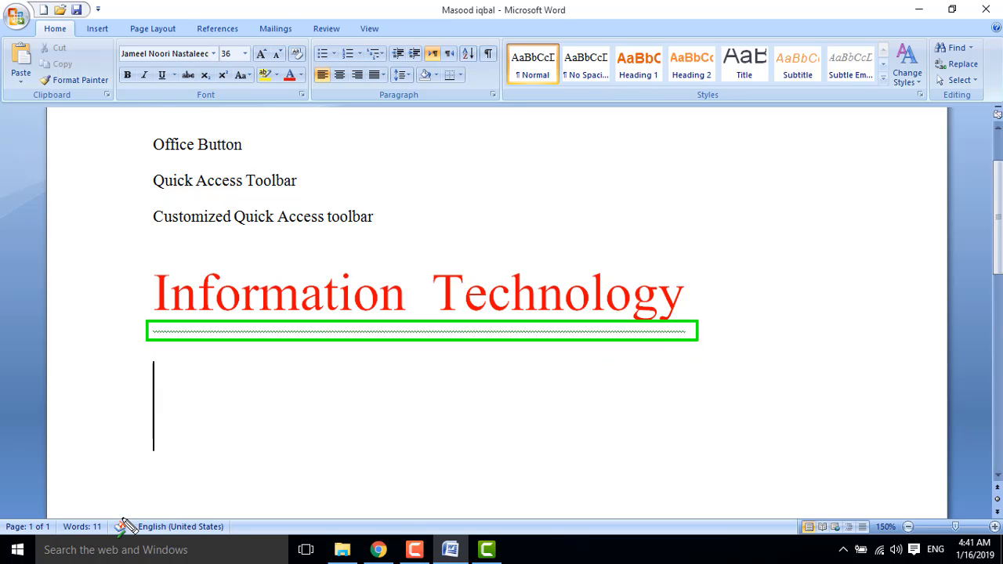
drag(125, 524, 264, 338)
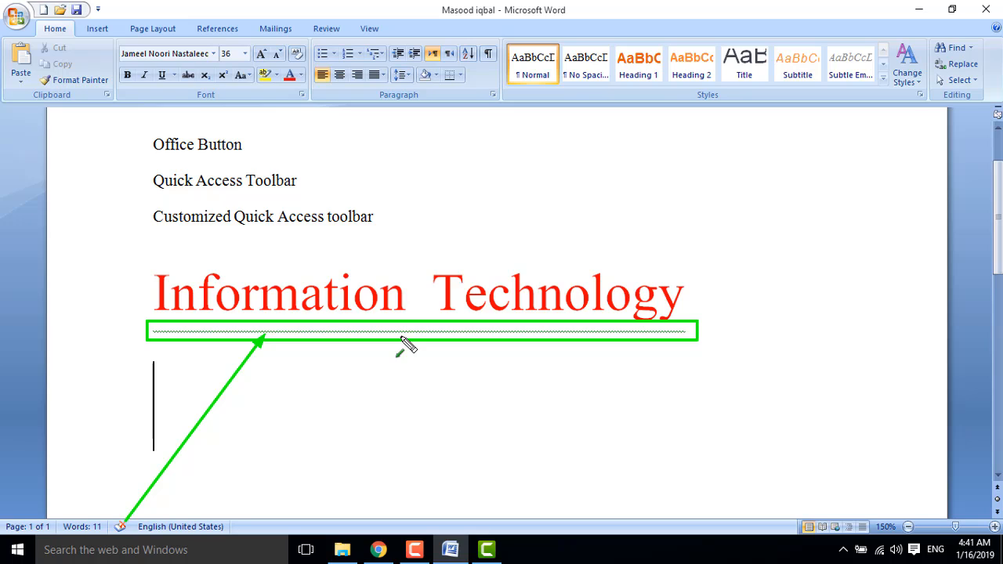
key(Escape)
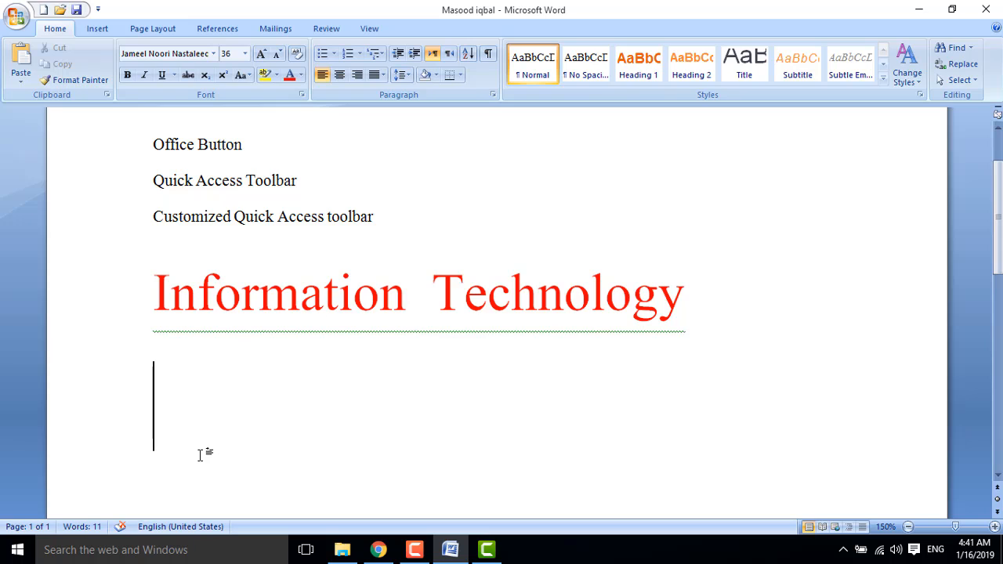
Remove the extra space between "Information" and "Technology" manually
click(421, 307)
click(435, 307)
click(421, 306)
click(433, 306)
click(416, 306)
click(429, 304)
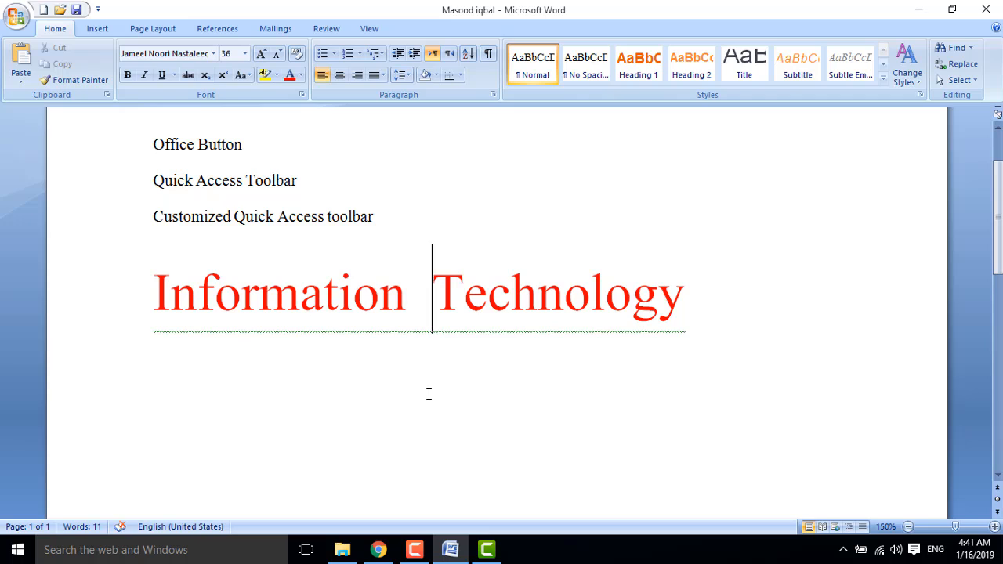
key(BackSpace)
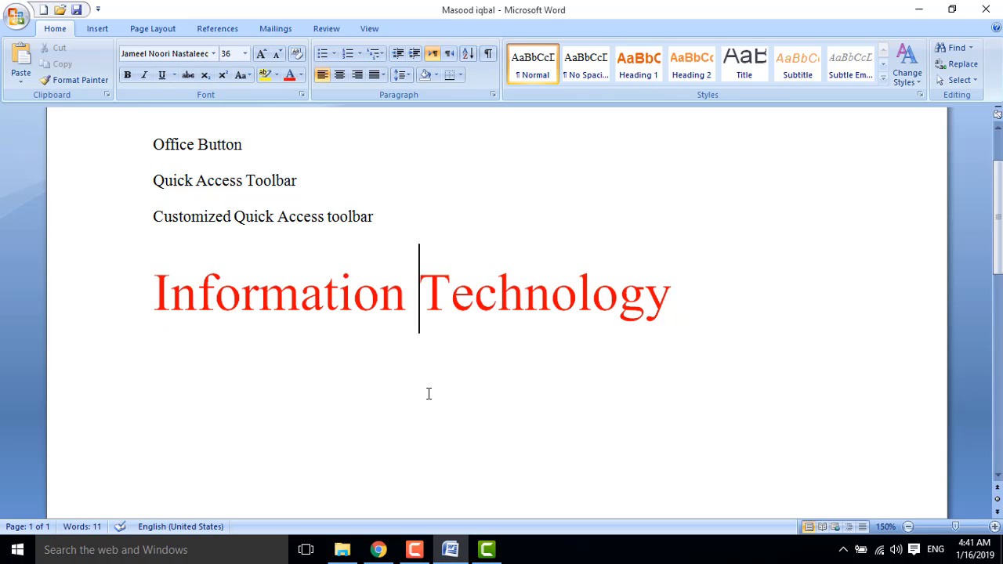
Open the proofing suggestions for the double-spaced phrase and accept the correction "Information Technology"
click(120, 528)
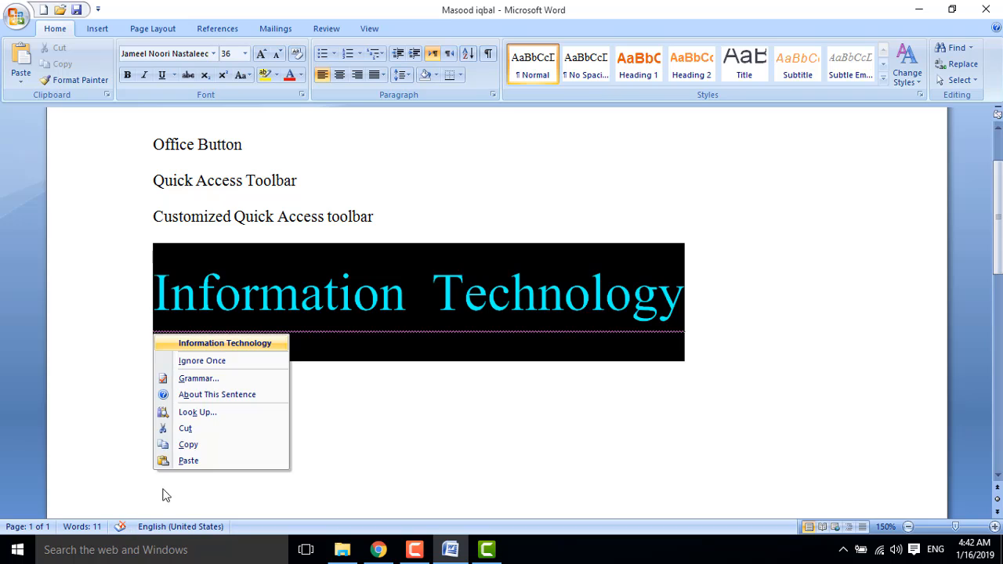
click(226, 346)
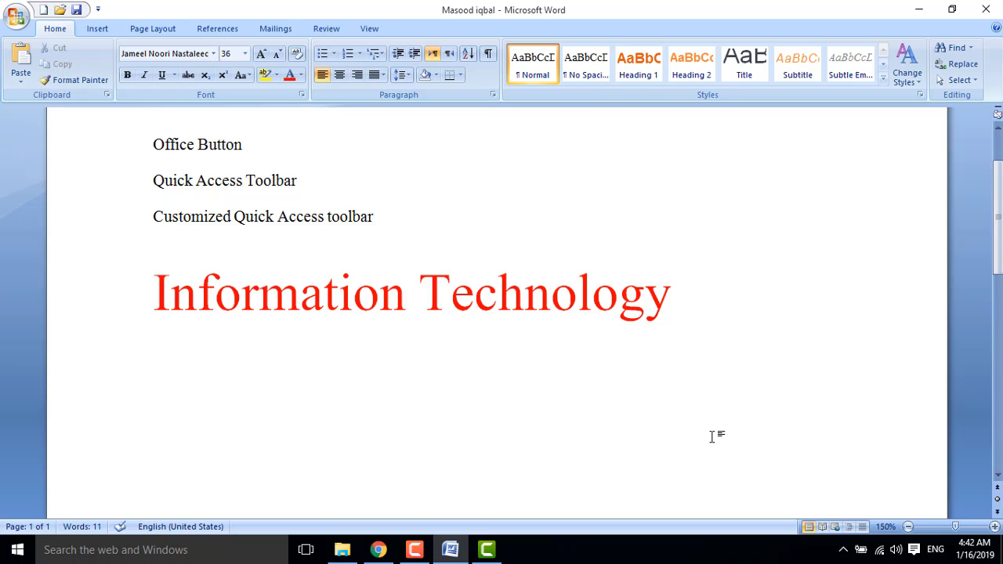
Outline the words in each line of text, draw an arrow from "Information" to the word count, and clear the markings
key(Return)
drag(958, 530, 953, 530)
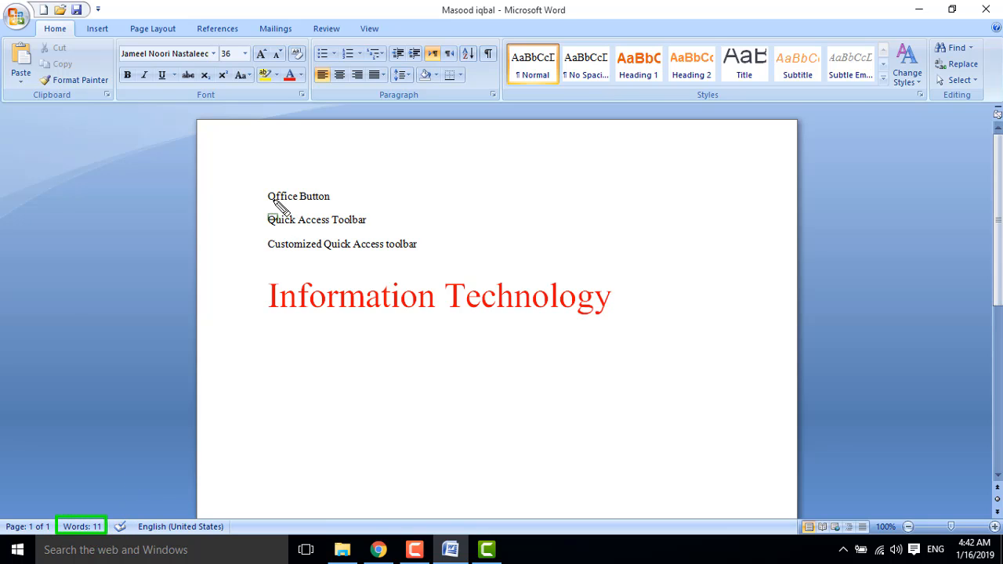
mouse_move(260, 186)
mouse_down()
mouse_move(291, 204)
mouse_move(332, 205)
mouse_up()
drag(266, 212, 372, 227)
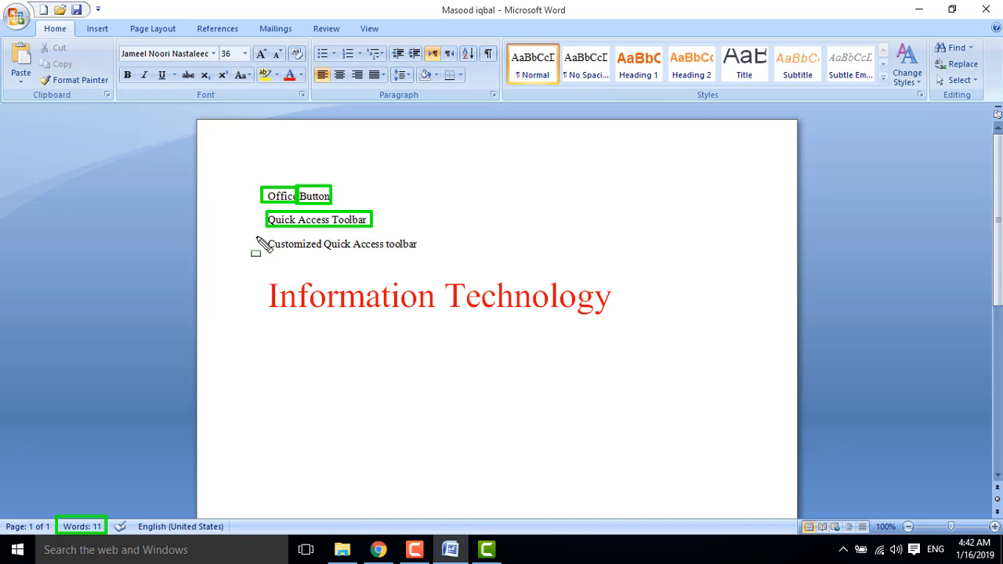
mouse_move(256, 238)
mouse_down()
mouse_move(331, 264)
mouse_move(436, 262)
mouse_move(428, 259)
mouse_up()
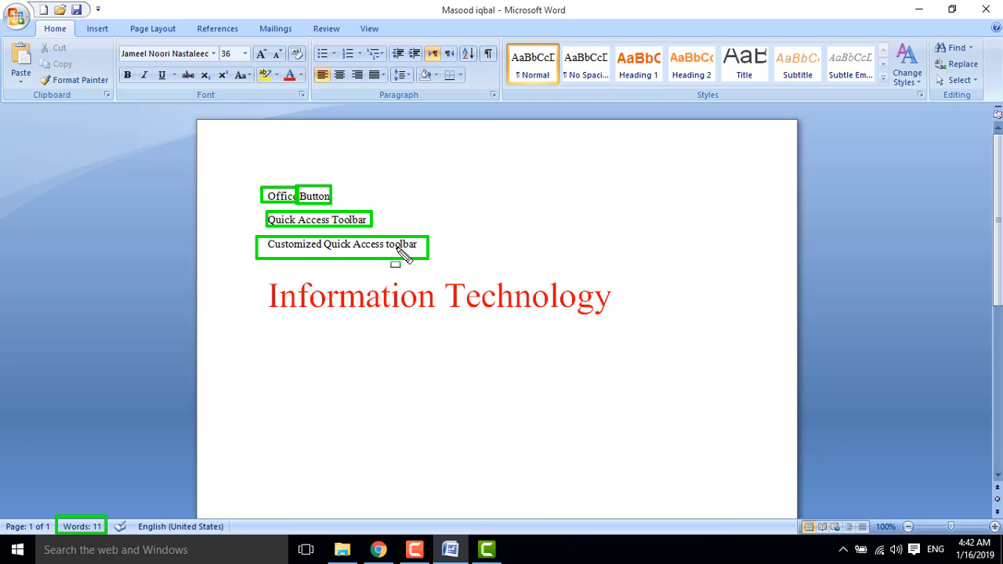
mouse_move(259, 276)
mouse_down()
mouse_move(337, 321)
mouse_move(447, 342)
mouse_move(437, 321)
mouse_up()
mouse_move(439, 272)
mouse_down()
mouse_move(531, 322)
mouse_move(624, 322)
mouse_up()
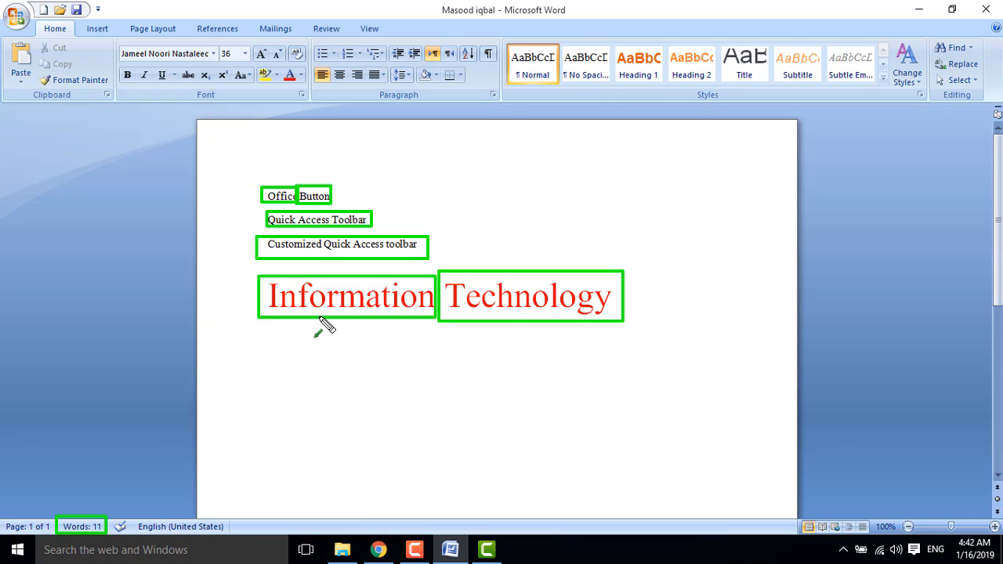
mouse_move(320, 318)
mouse_down()
mouse_move(186, 459)
mouse_move(110, 515)
mouse_up()
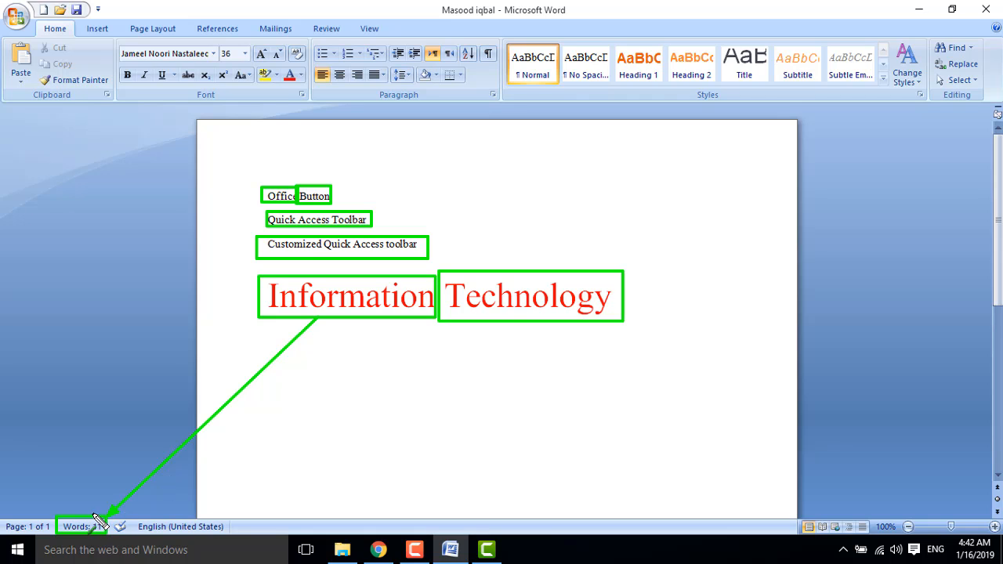
key(Escape)
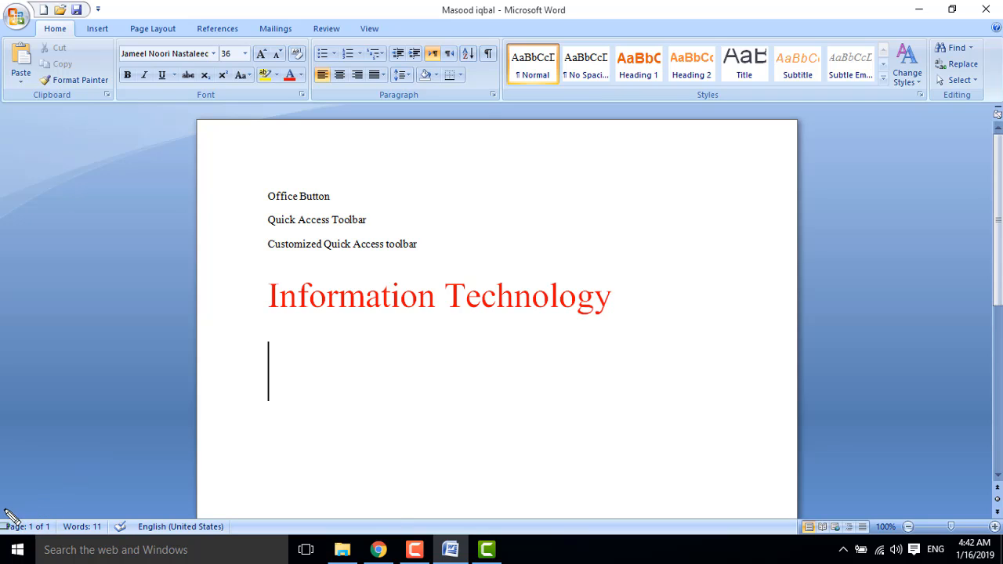
Outline the page number indicator, clear the outline, and zoom the document out to 50%
drag(2, 514, 58, 536)
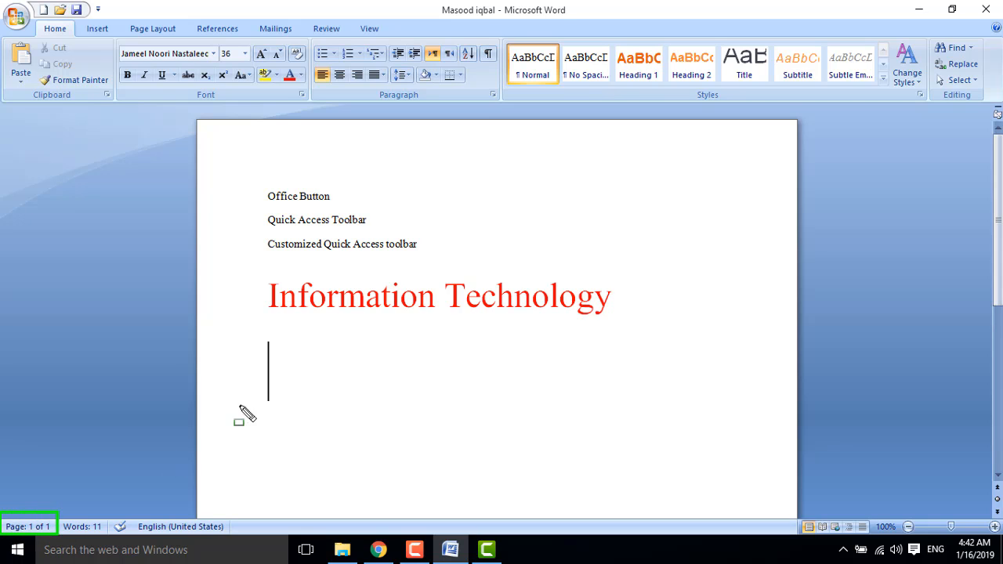
key(Escape)
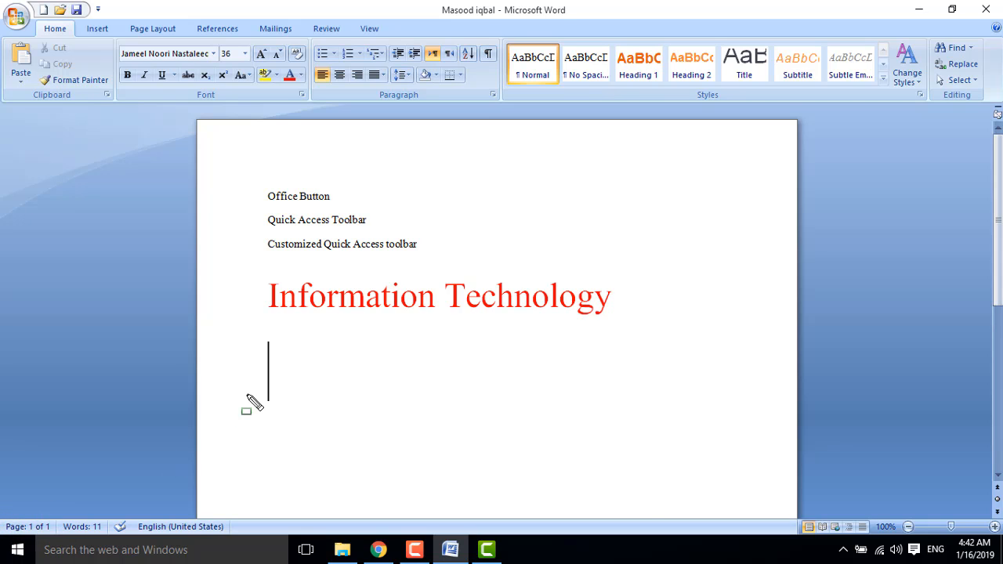
click(909, 526)
click(909, 527)
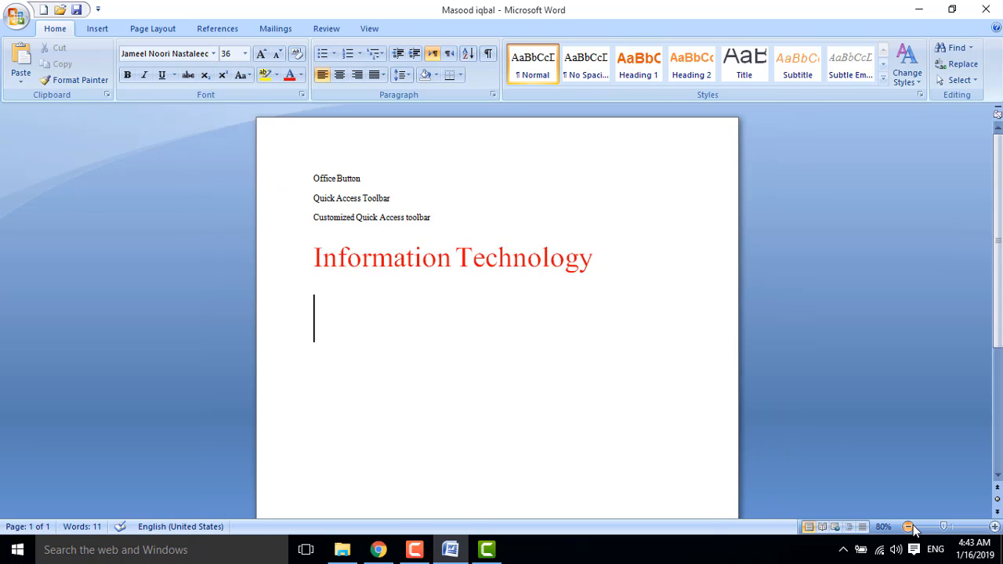
click(909, 527)
click(908, 527)
click(909, 526)
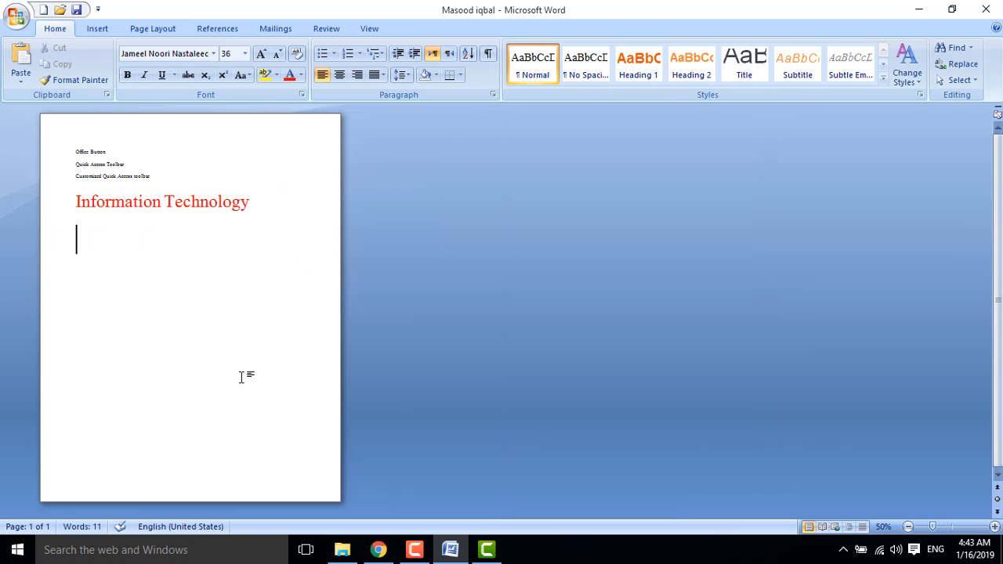
Draw an arrow from the document page to the page number indicator and clear it
key(ctrl+shift+s)
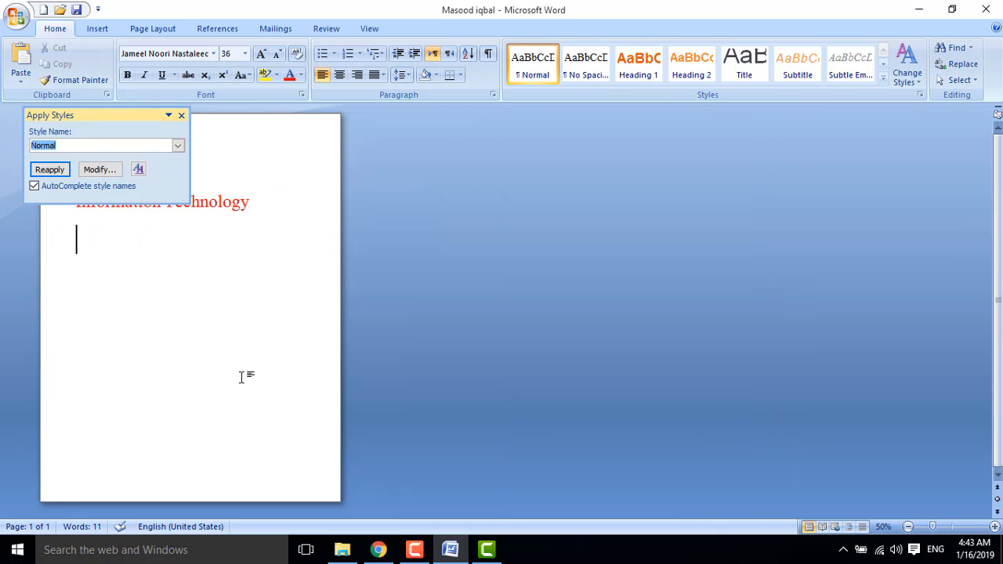
click(181, 115)
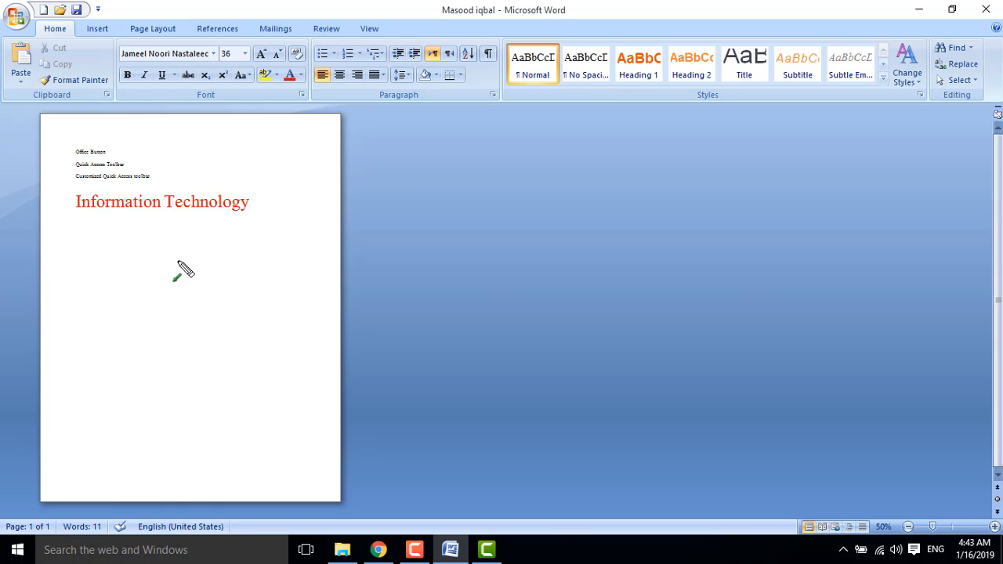
mouse_move(127, 235)
mouse_down()
mouse_move(24, 492)
mouse_move(18, 524)
mouse_move(34, 528)
mouse_move(33, 517)
mouse_up()
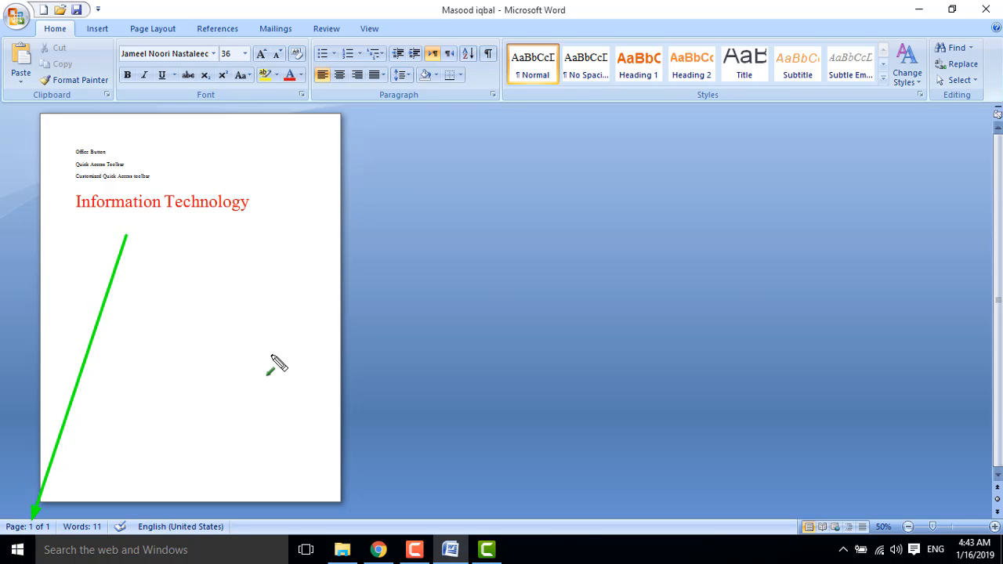
key(Escape)
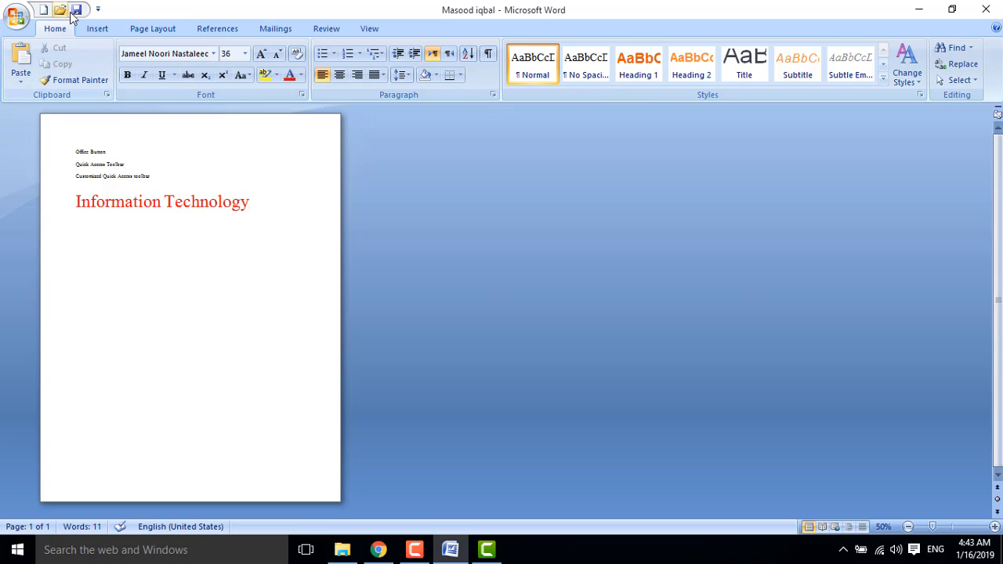
Insert a blank page, draw arrows from both pages to the page number indicator, and clear the arrows
click(97, 28)
click(52, 64)
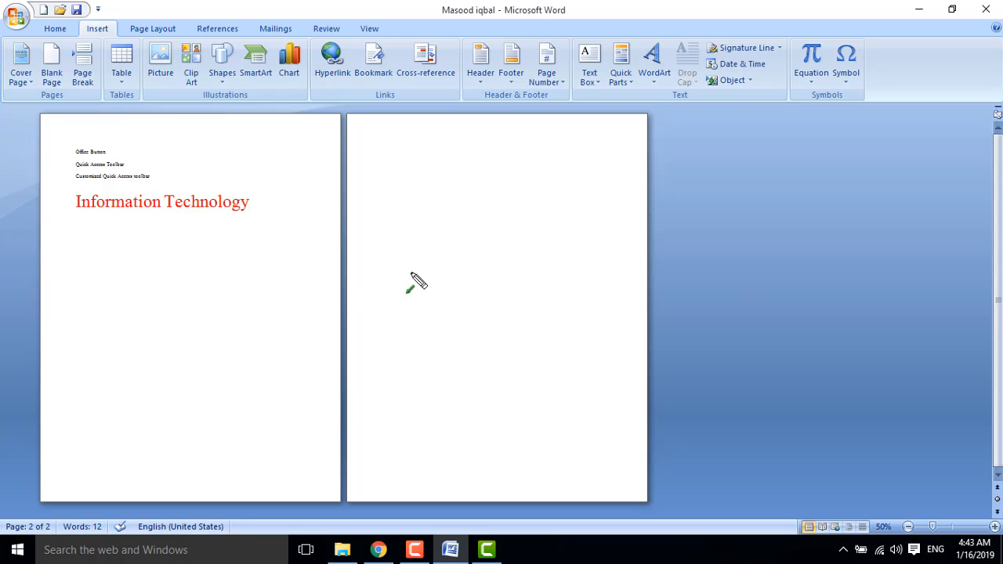
mouse_move(411, 272)
mouse_down()
mouse_move(325, 289)
mouse_move(35, 523)
mouse_up()
mouse_move(174, 231)
mouse_down()
mouse_move(70, 486)
mouse_move(38, 525)
mouse_up()
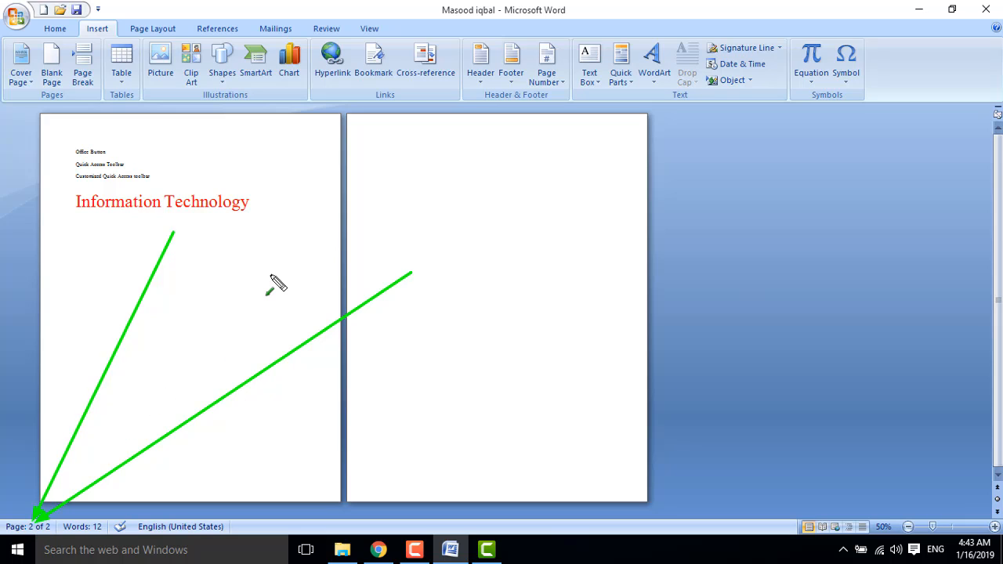
key(Escape)
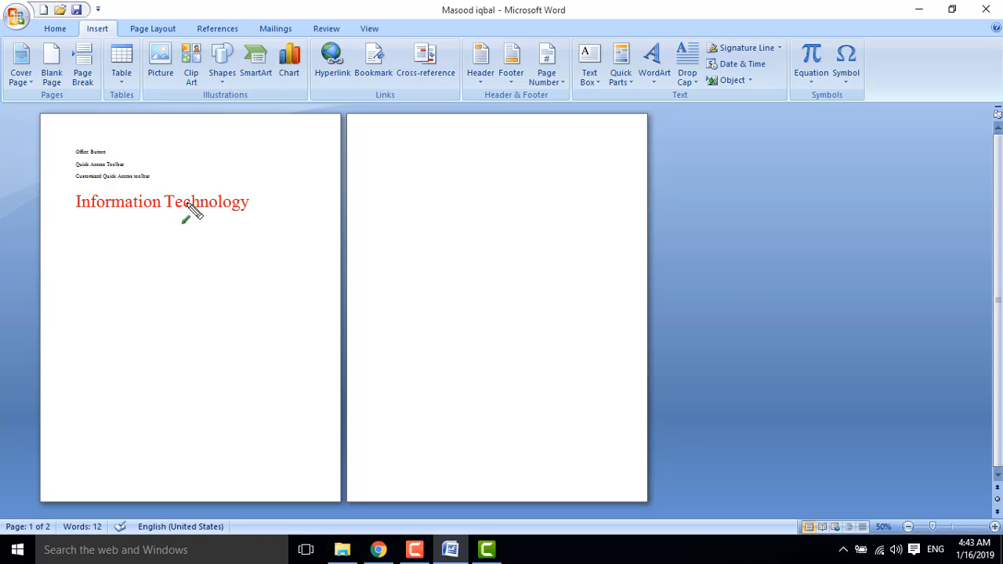
Point arrows from the first page to the current page number and from the second page to the page total, and clear them
mouse_move(187, 202)
mouse_down()
mouse_move(89, 423)
mouse_move(29, 519)
mouse_up()
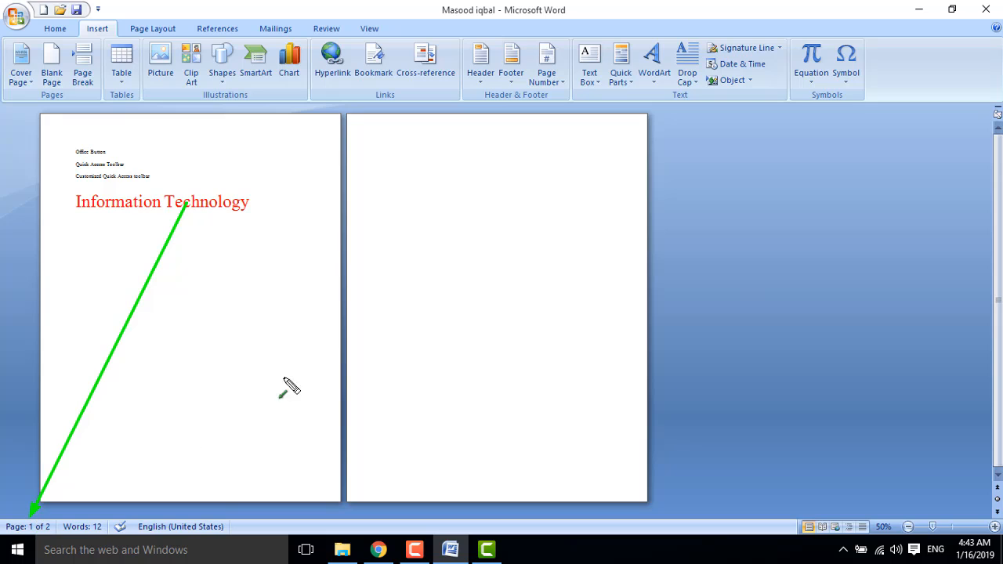
mouse_move(506, 296)
mouse_down()
mouse_move(321, 307)
mouse_move(49, 523)
mouse_up()
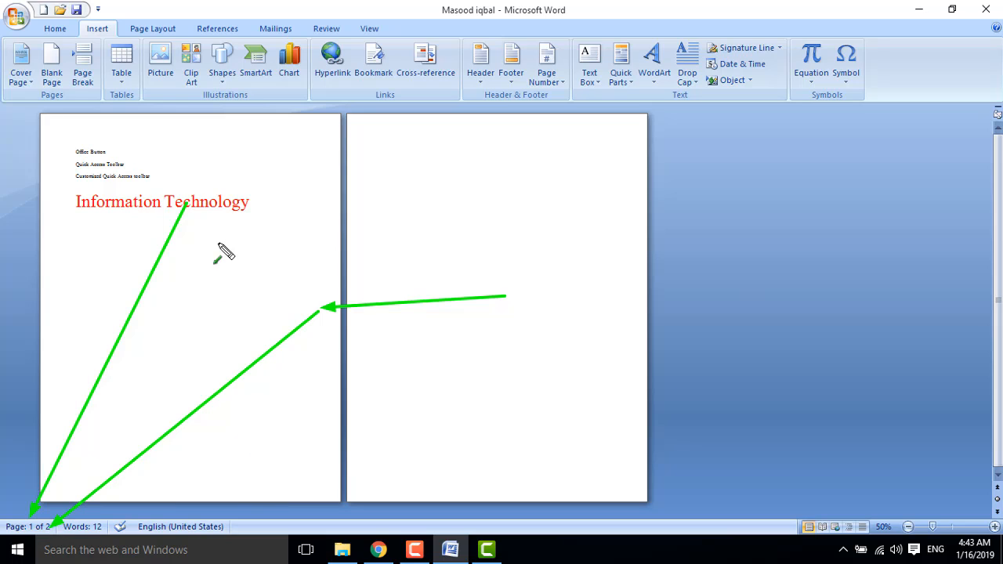
key(Escape)
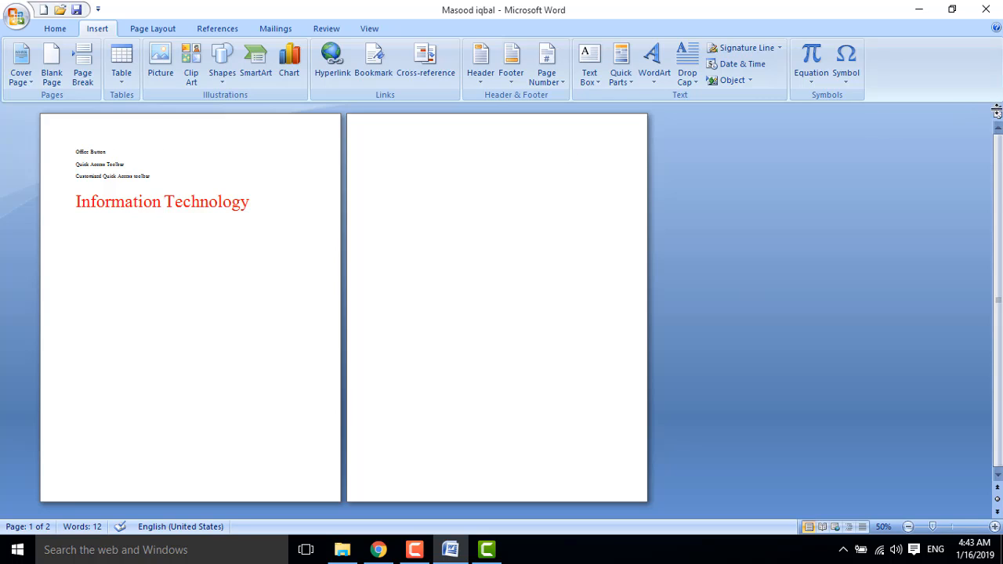
Show the rulers and outline both the horizontal and the vertical ruler with the page enlarged to 116%
click(997, 114)
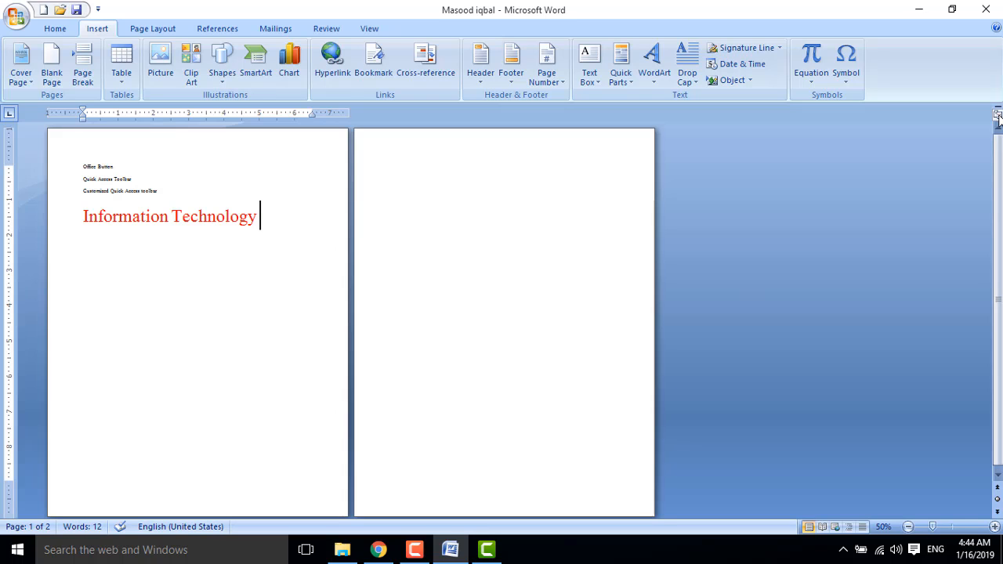
click(955, 530)
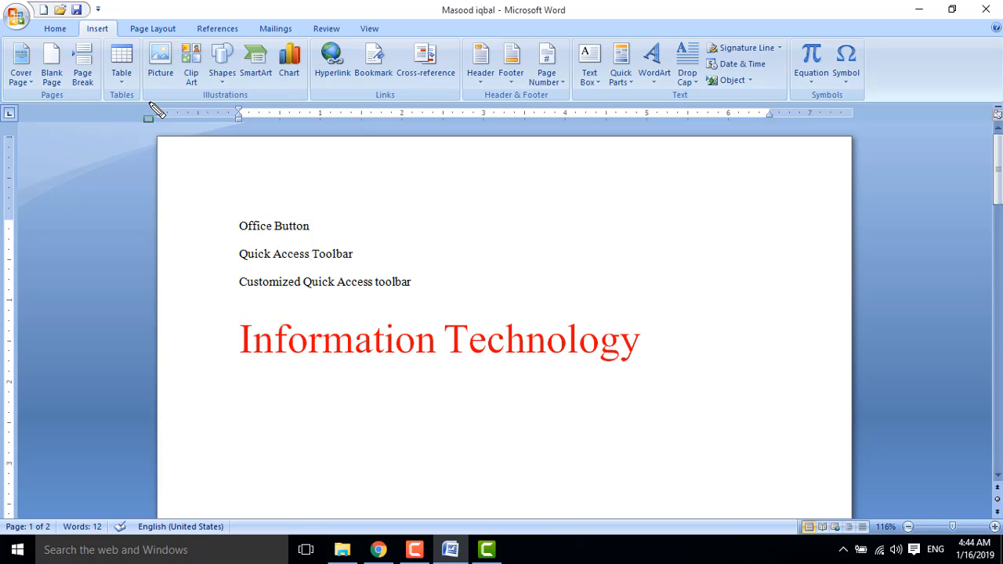
mouse_move(151, 105)
mouse_down()
mouse_move(311, 123)
mouse_move(674, 118)
mouse_move(841, 143)
mouse_move(862, 130)
mouse_up()
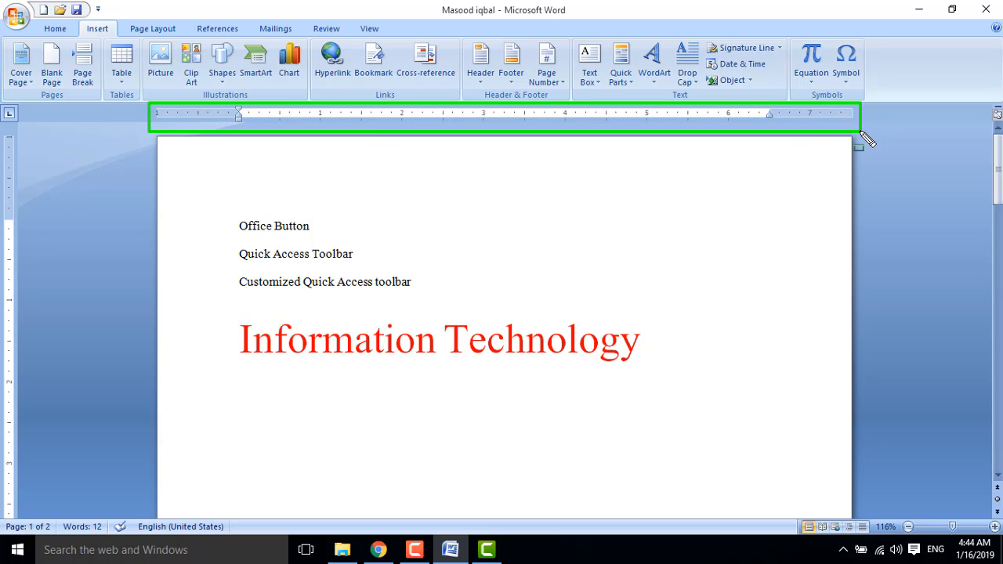
mouse_move(1, 105)
mouse_down()
mouse_move(26, 131)
mouse_move(49, 510)
mouse_move(28, 532)
mouse_move(24, 520)
mouse_up()
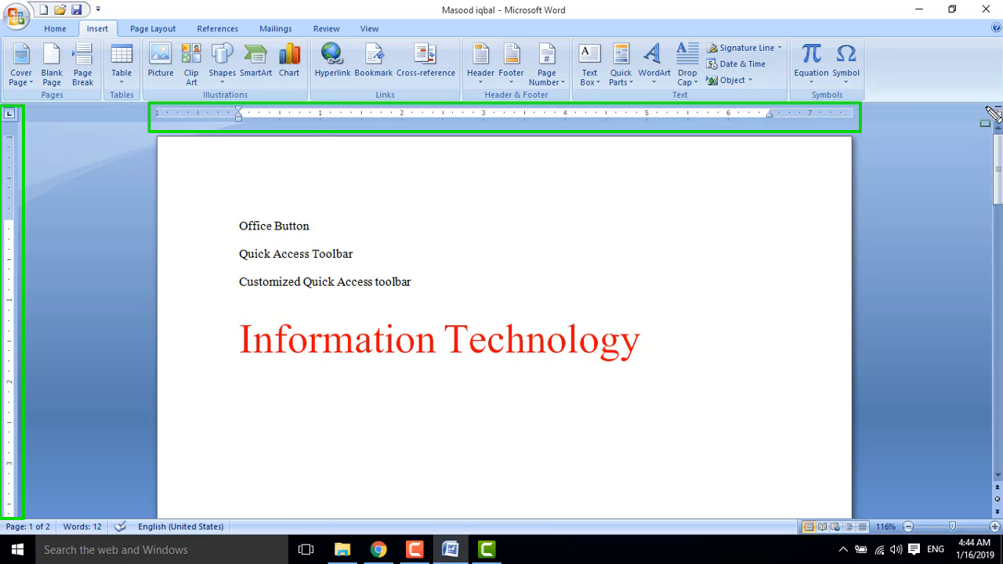
Outline the View Ruler control, clear the markings, and toggle the rulers off and on again
drag(985, 104, 1000, 123)
key(Escape)
click(997, 114)
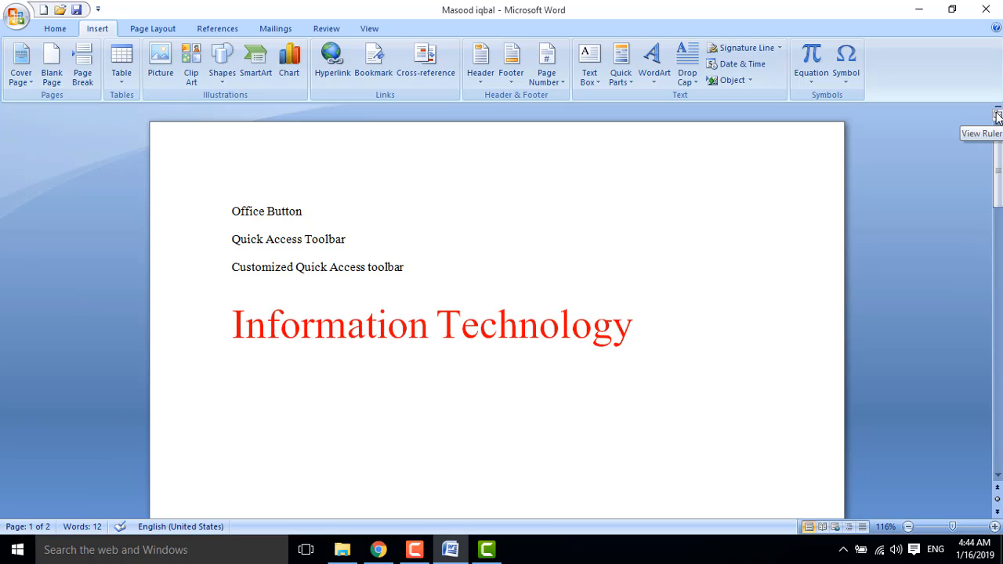
click(997, 115)
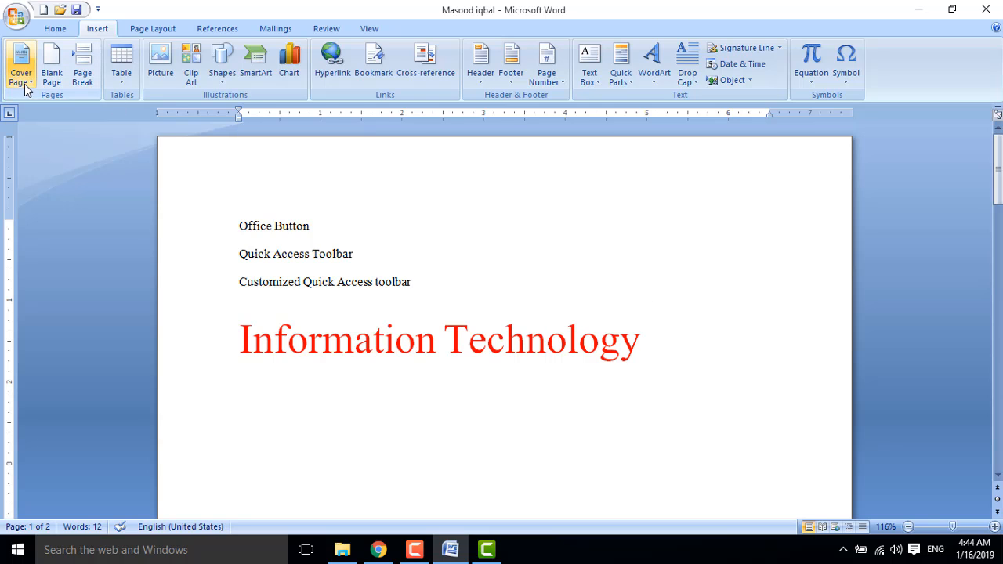
Look through the Home, Insert, Page Layout, References, Mailings, Review and View command sets one after another
click(45, 31)
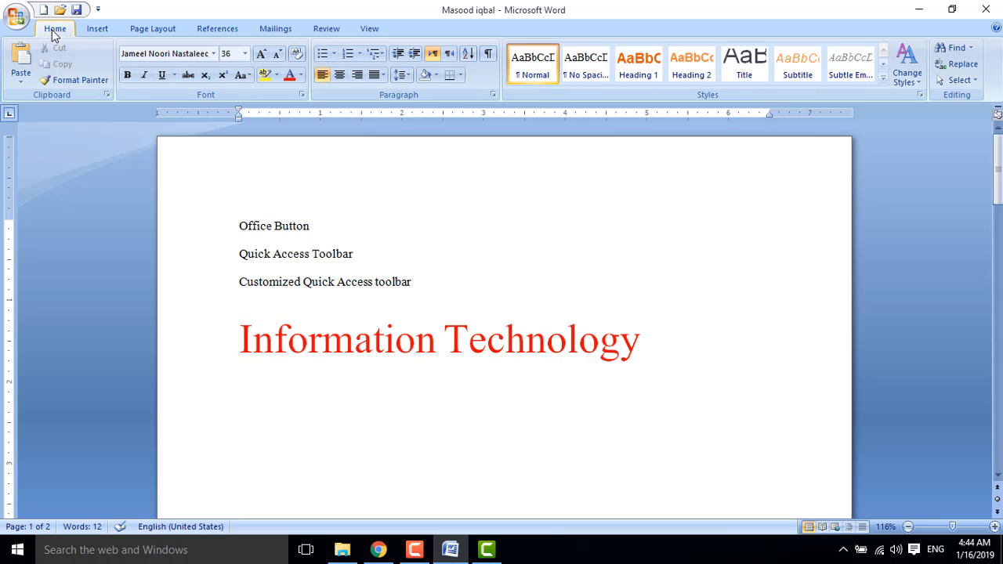
click(88, 33)
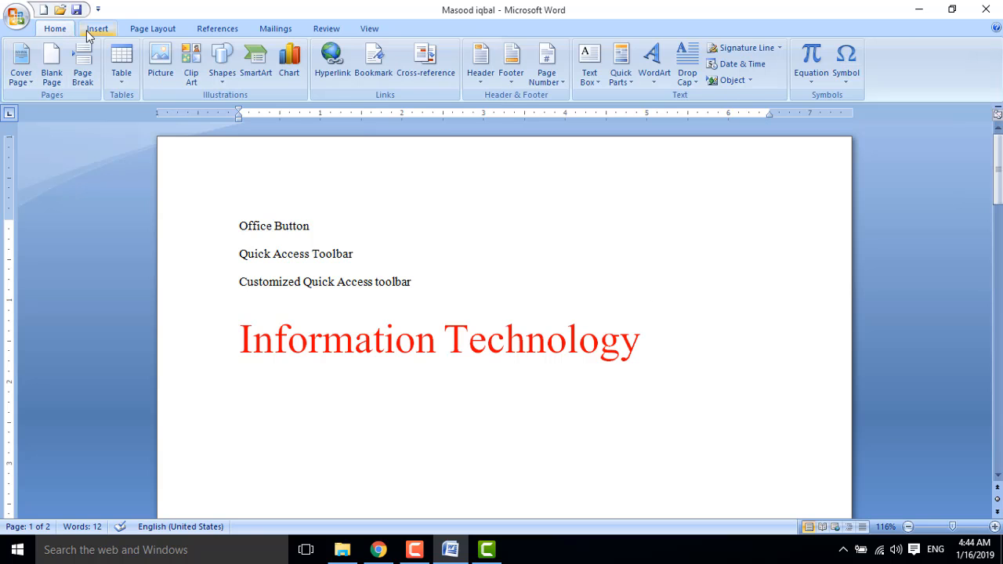
click(131, 32)
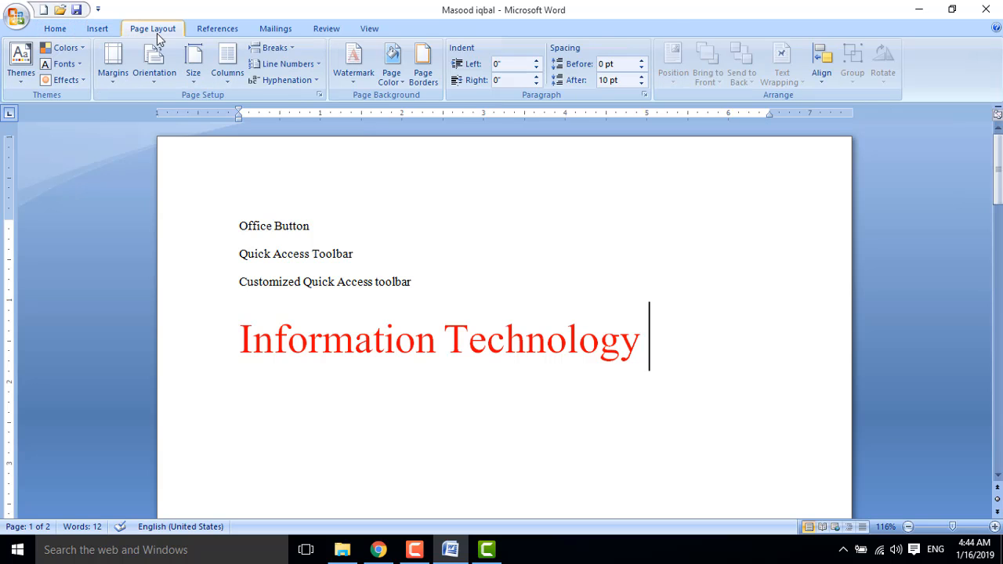
click(195, 31)
click(258, 32)
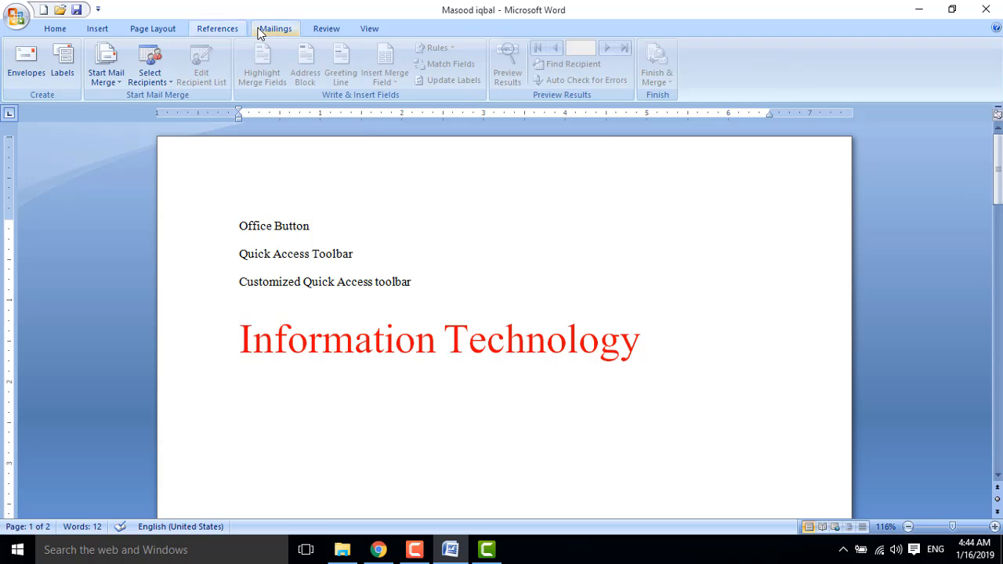
click(320, 31)
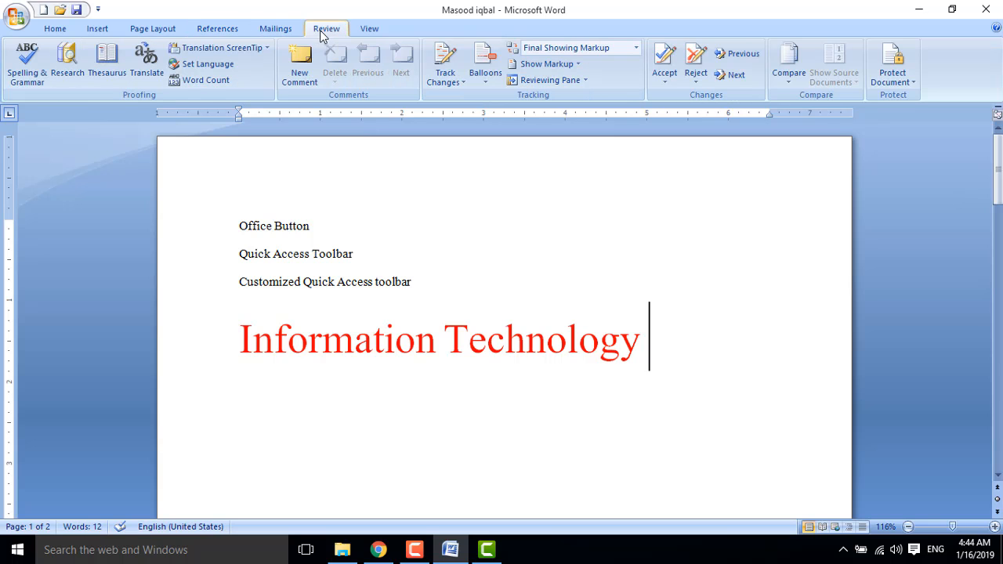
click(371, 33)
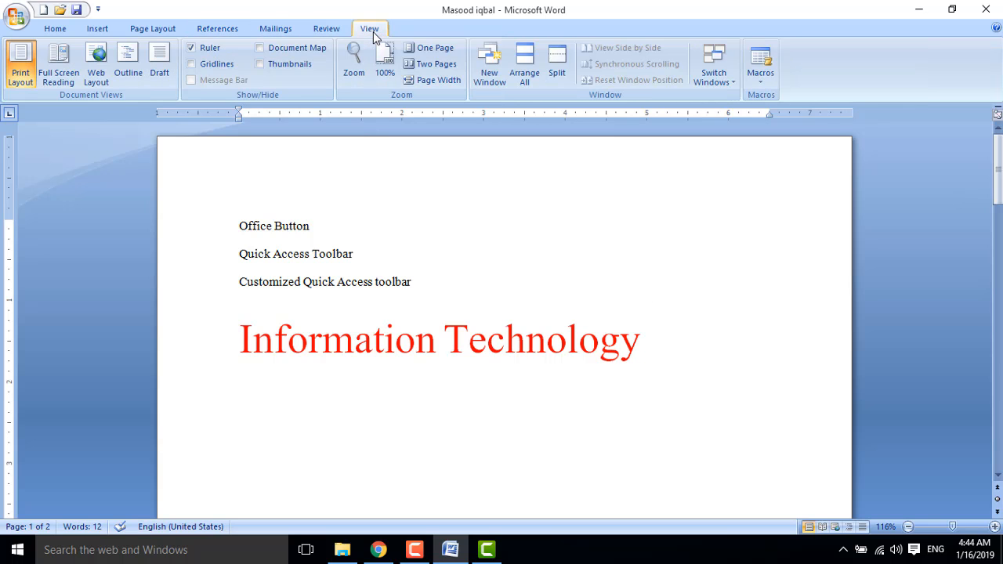
Return to the Home commands and delete the entire content of the document
click(53, 32)
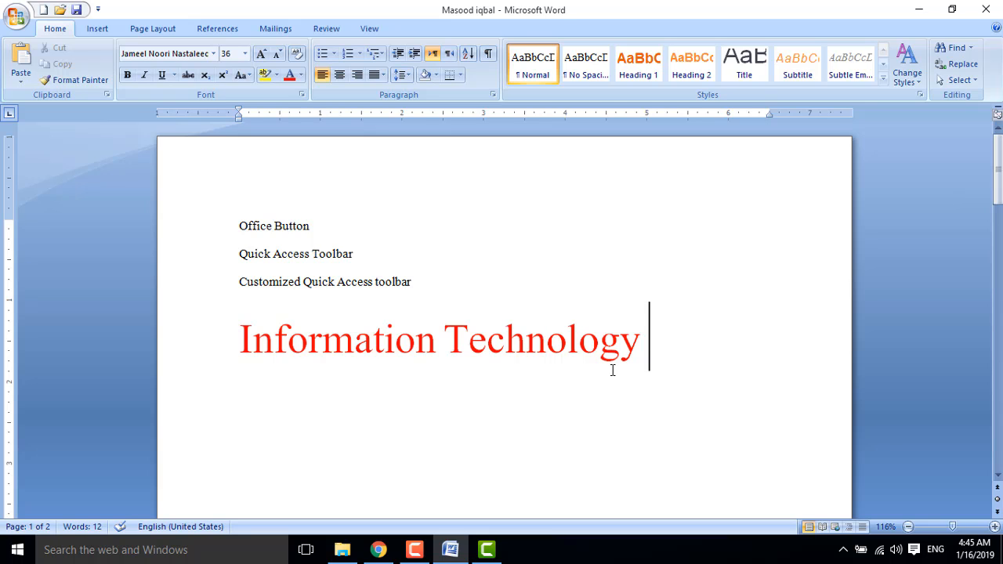
key(ctrl+a)
key(Delete)
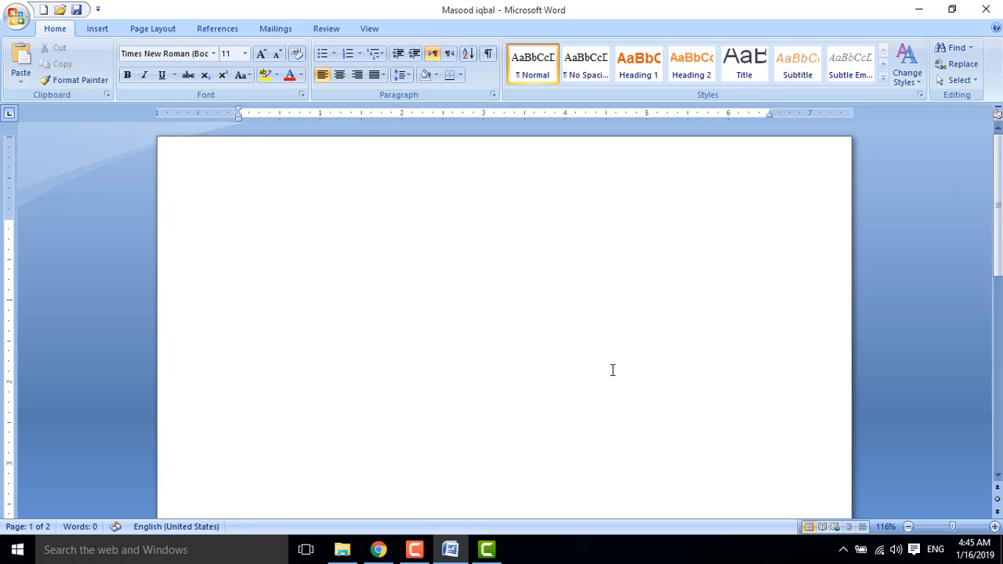